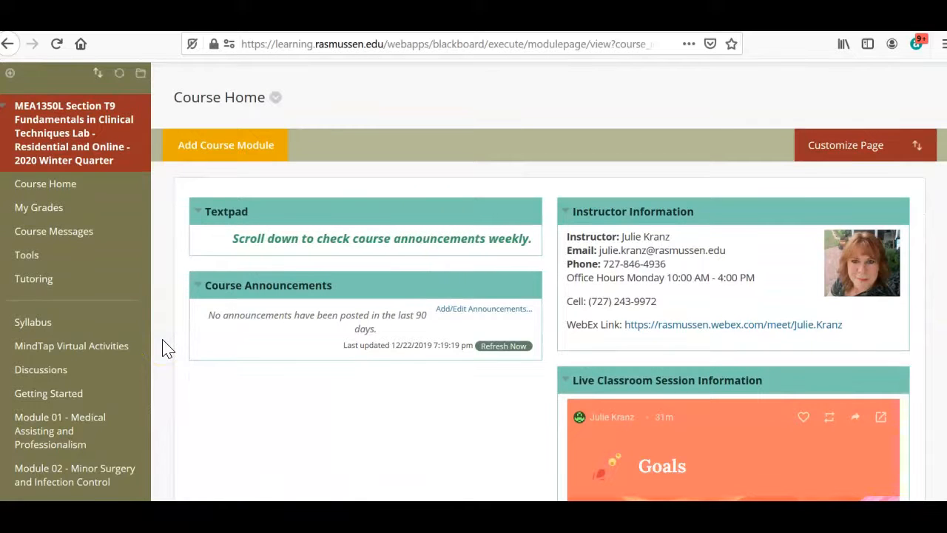
Open the Module 01 PATH Reflection assignment for editing from the Assignments folder of Module 01 - Medical Assisting and Professionalism.
scroll(167, 347, "down", 2)
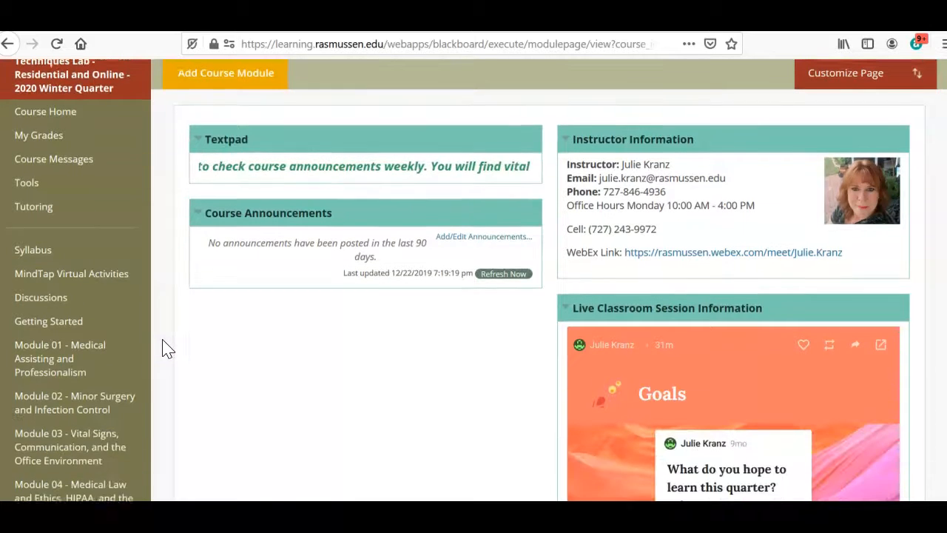
left_click(67, 355)
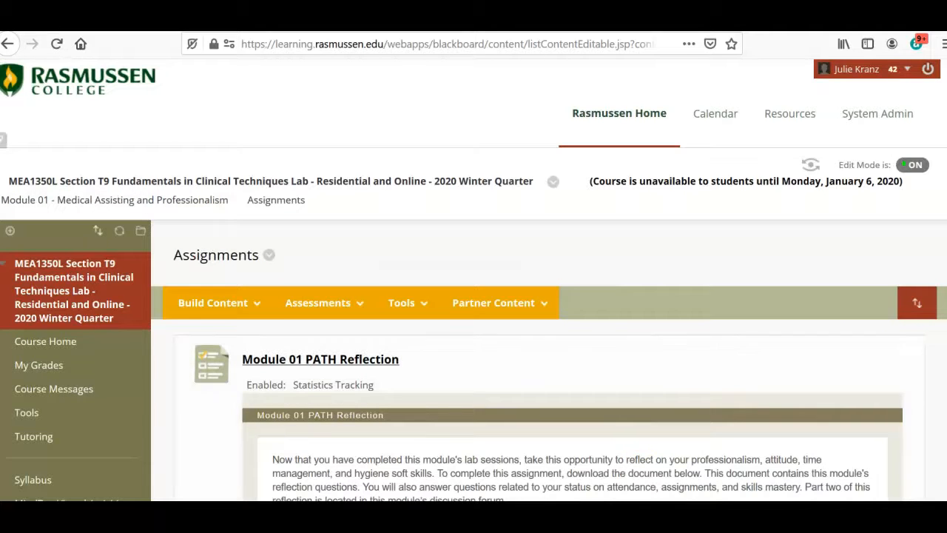
scroll(944, 370, "down", 1)
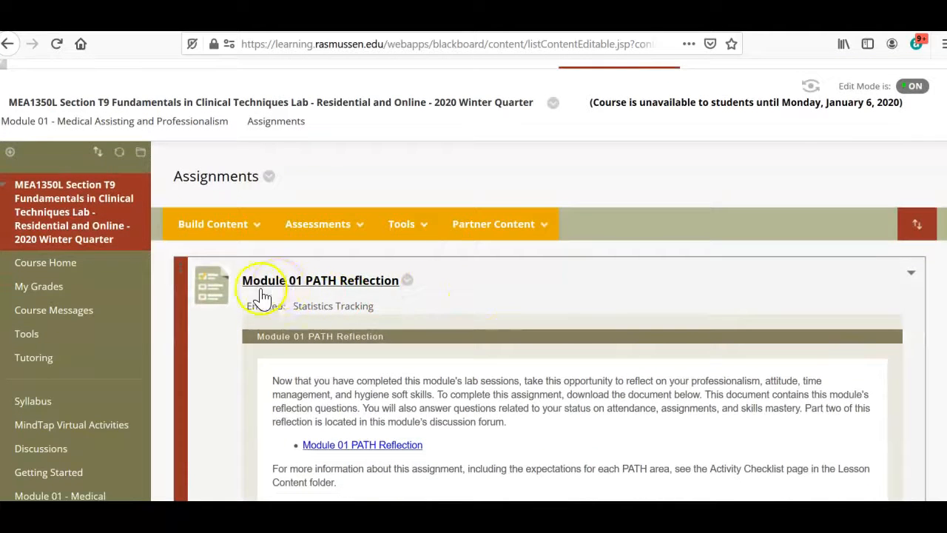
left_click(407, 281)
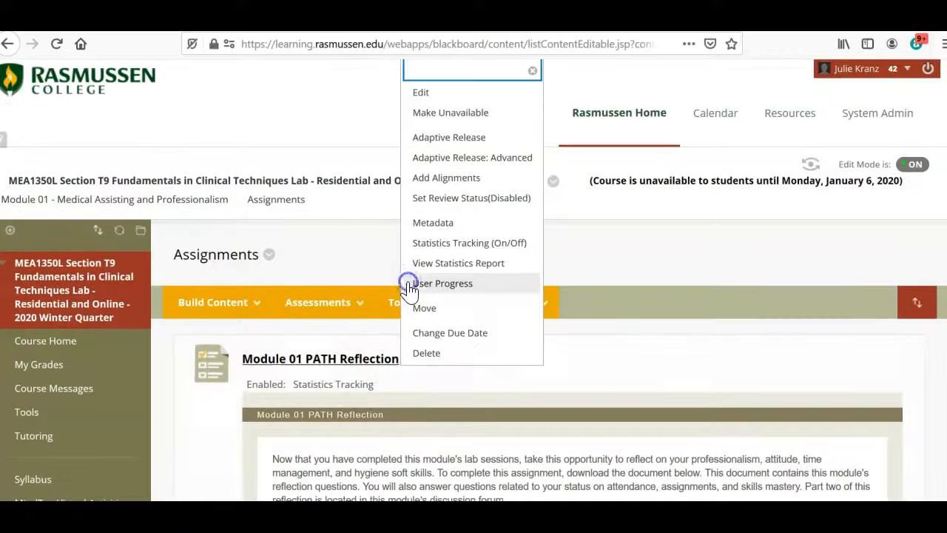
left_click(450, 94)
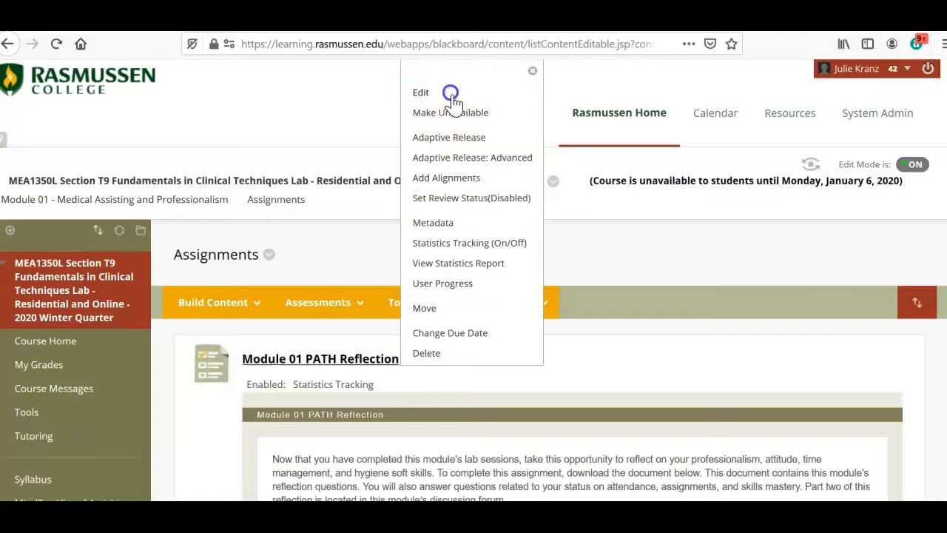
Set the due date of the Module 01 PATH Reflection assignment to 01/12/2020.
scroll(740, 335, "down", 4)
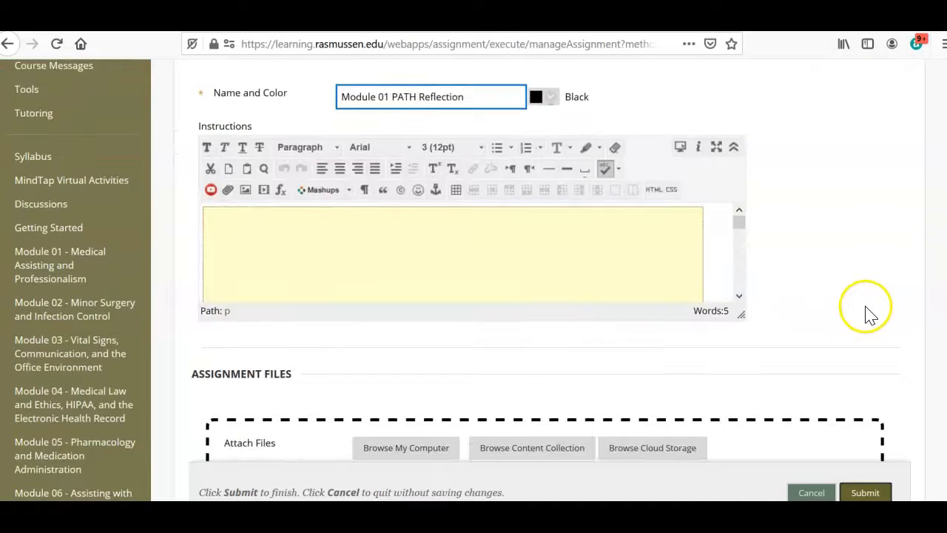
scroll(862, 318, "down", 2)
scroll(873, 314, "down", 1)
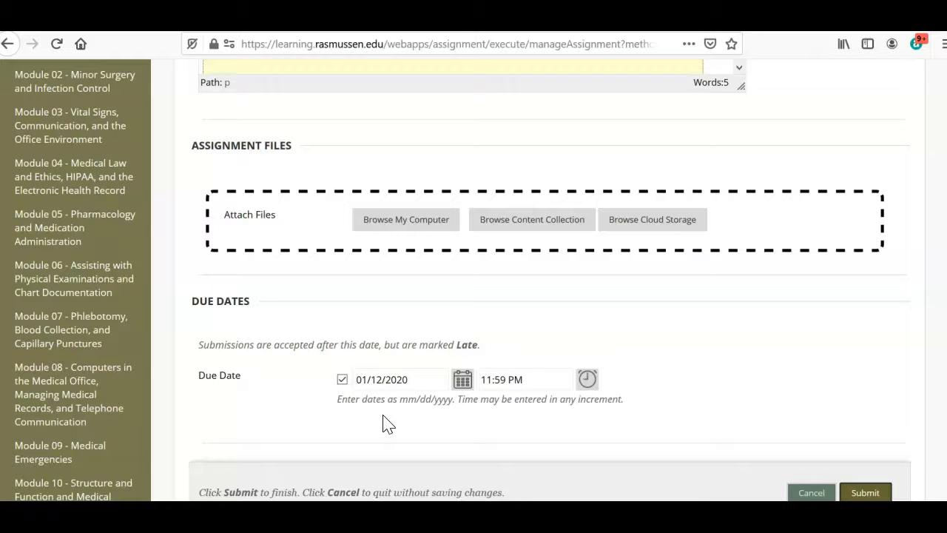
scroll(726, 345, "up", 2)
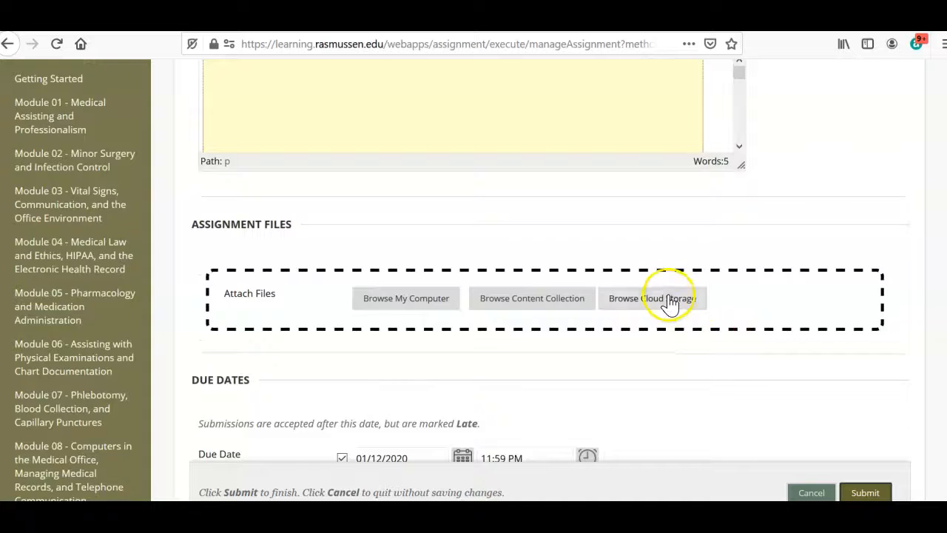
scroll(677, 310, "down", 2)
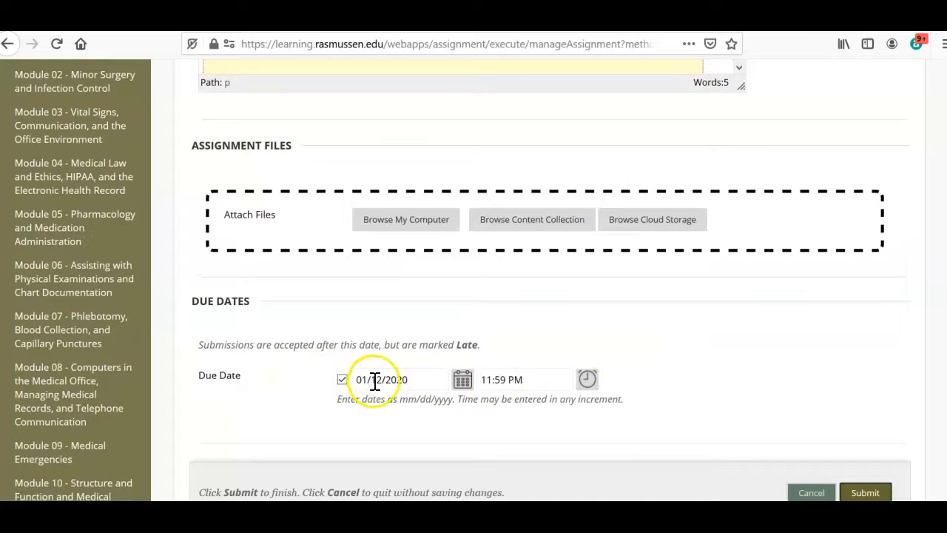
left_click(462, 382)
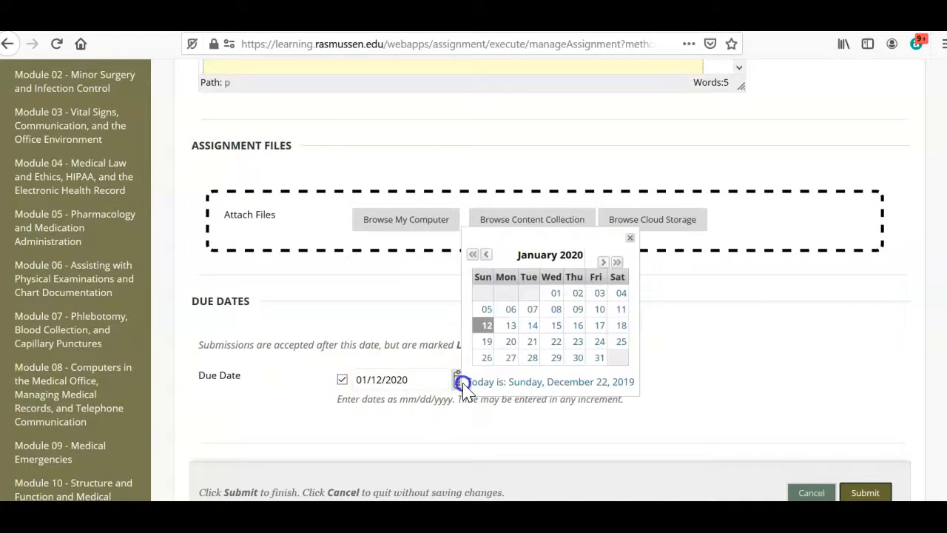
left_click(482, 327)
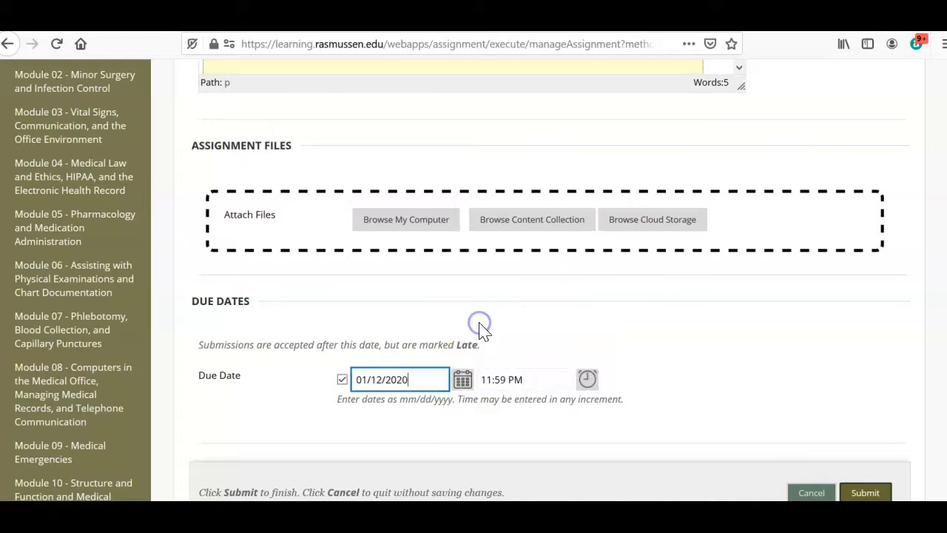
Set the due time of Module 01 PATH Reflection to End of Day (11:59 PM) and submit the assignment changes.
left_click(585, 379)
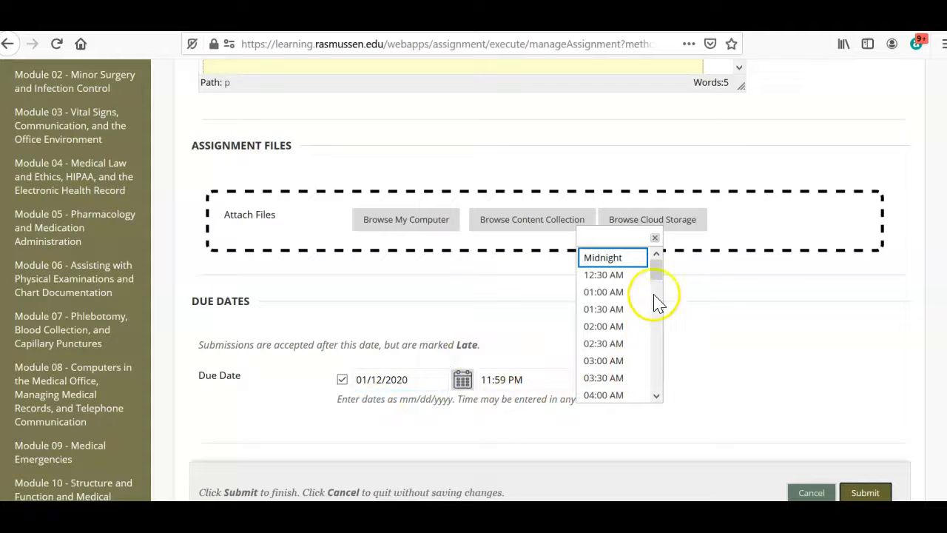
left_click_drag(656, 270, 650, 412)
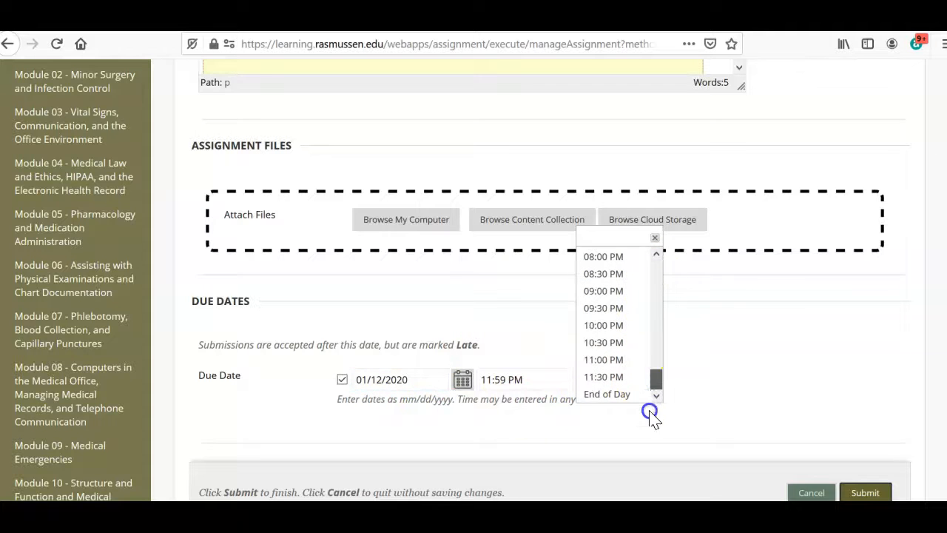
left_click(605, 399)
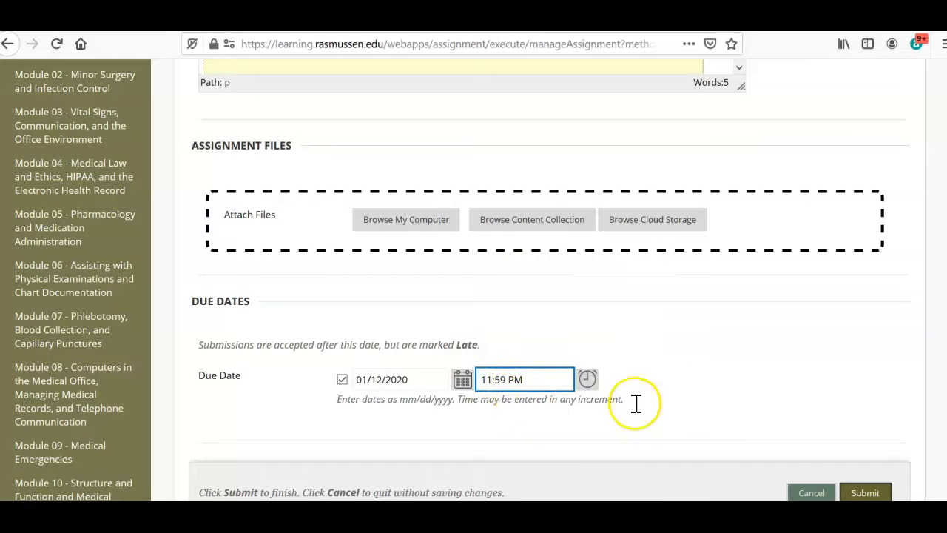
scroll(731, 366, "down", 1)
scroll(731, 367, "down", 2)
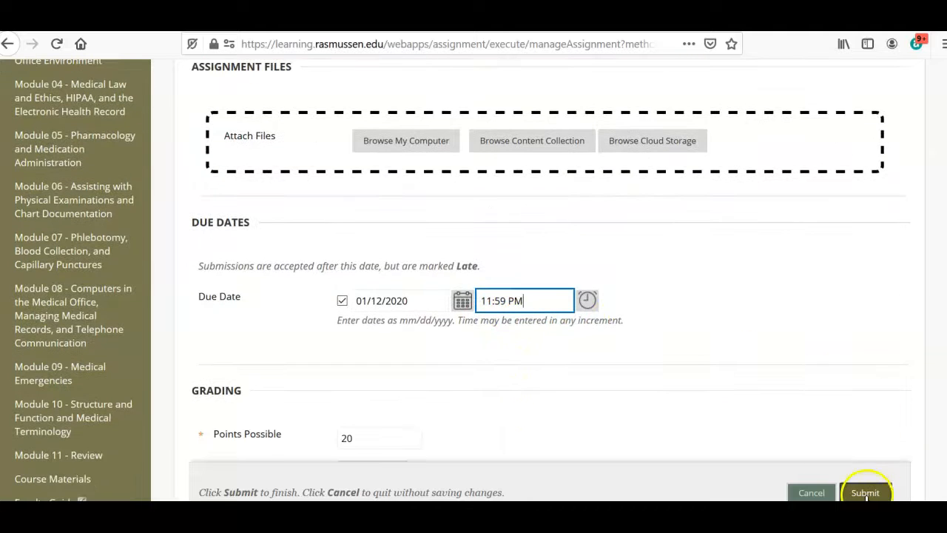
left_click(866, 493)
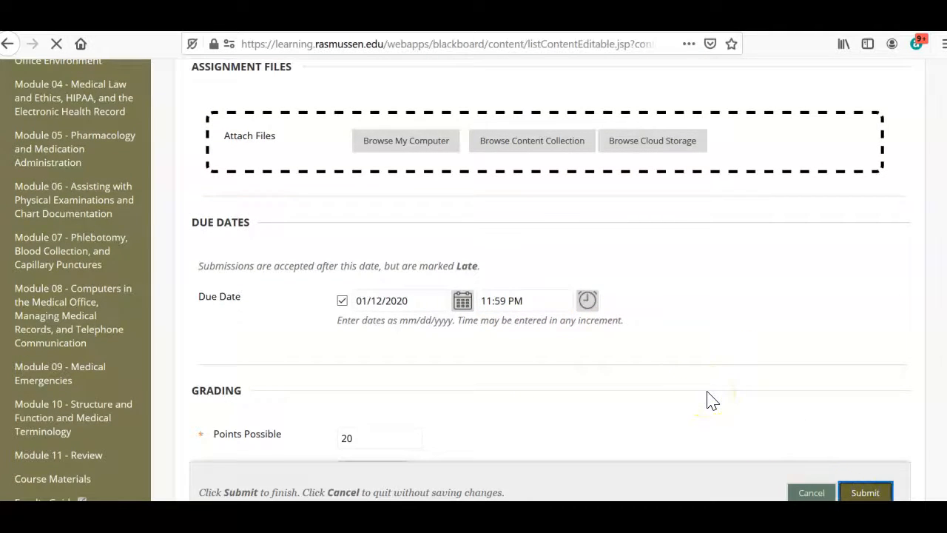
Open the Module 02 PATH Reflection assignment for editing from the Assignments folder of Module 02 - Minor Surgery and Infection Control.
scroll(619, 381, "down", 10)
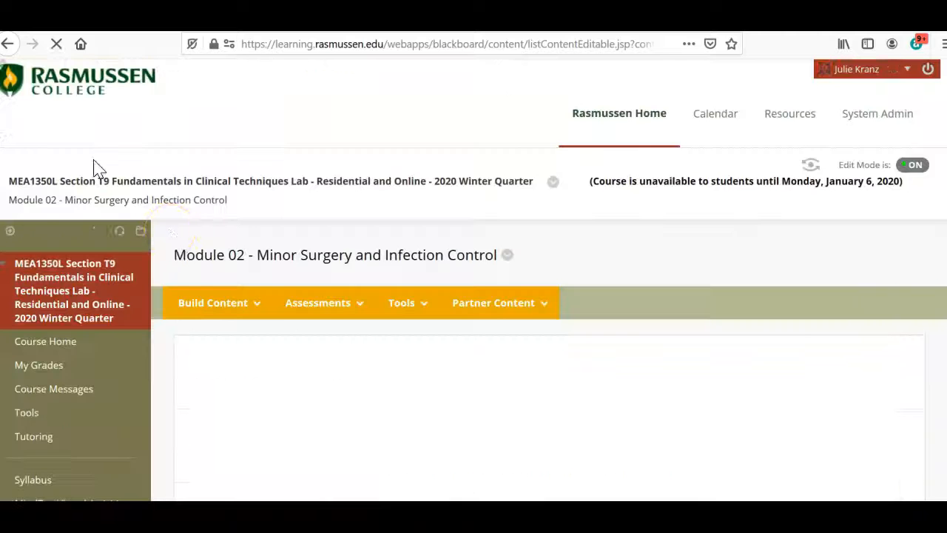
scroll(725, 354, "down", 2)
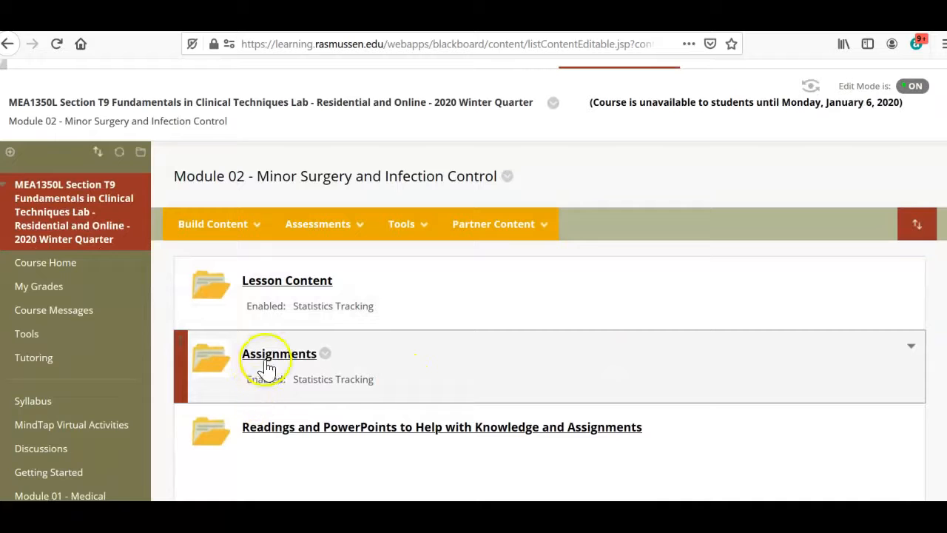
left_click(292, 359)
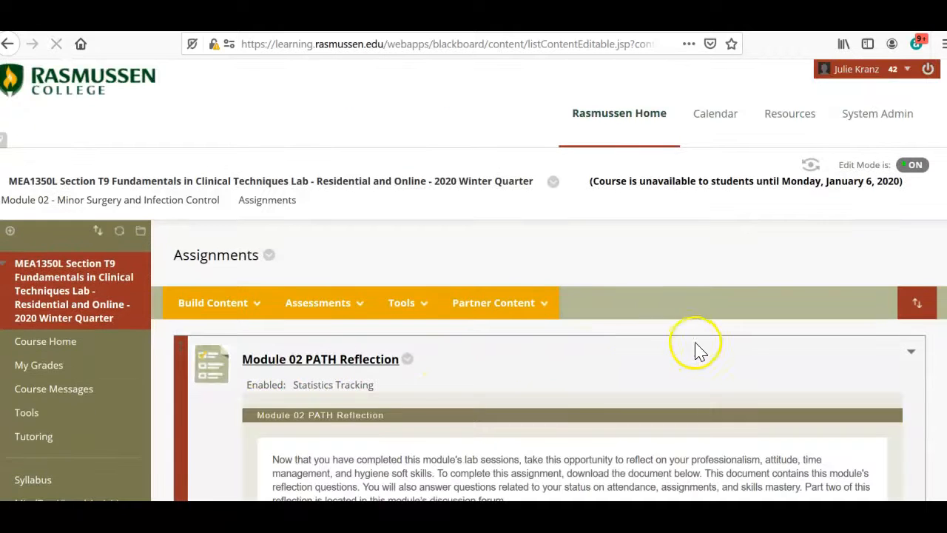
scroll(699, 344, "down", 2)
scroll(700, 341, "down", 3)
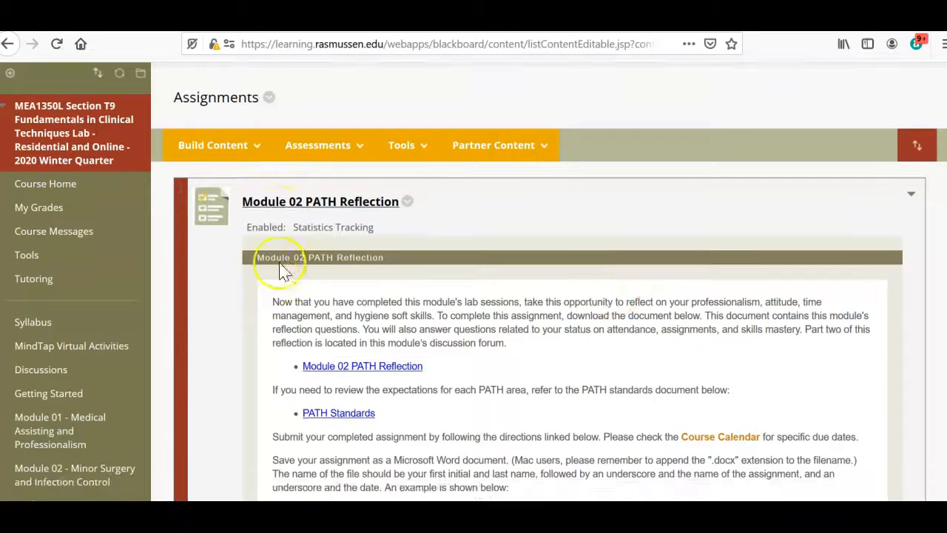
left_click(407, 204)
left_click(470, 94)
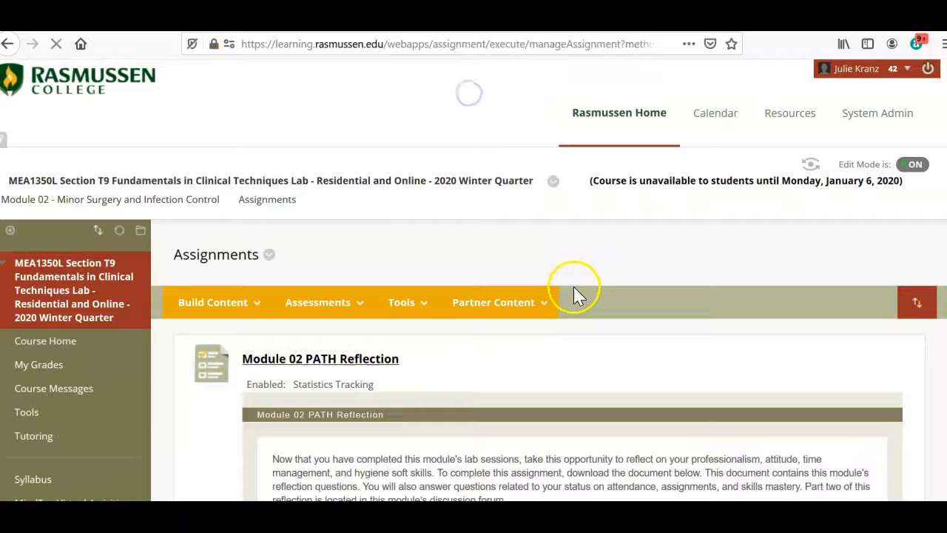
Enable the due date for Module 02 PATH Reflection and set it to 01/19/2020.
scroll(576, 292, "down", 3)
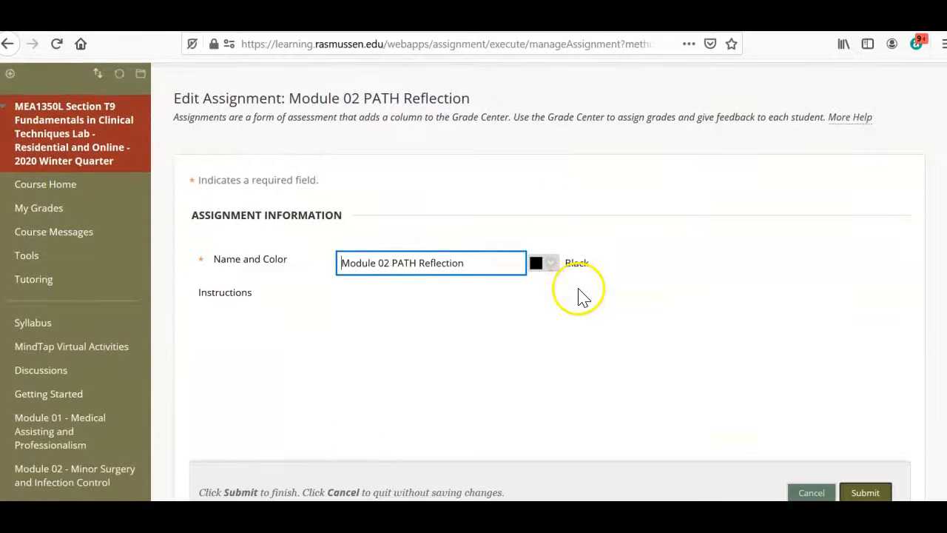
scroll(581, 296, "down", 8)
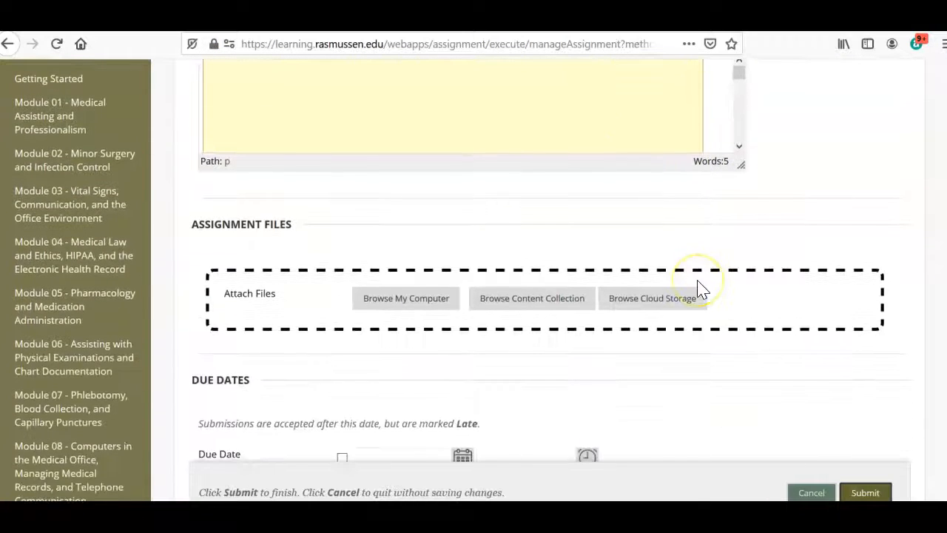
scroll(699, 289, "down", 2)
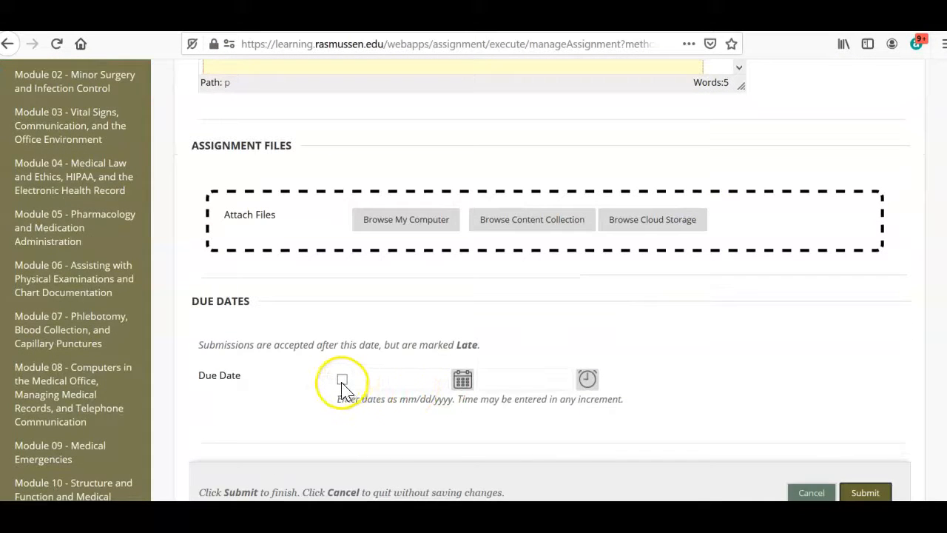
left_click(462, 380)
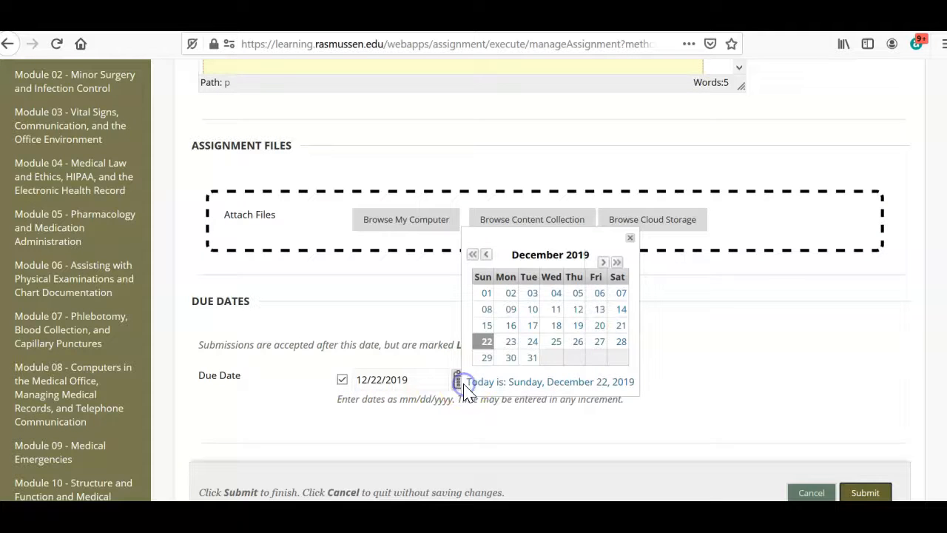
left_click(603, 263)
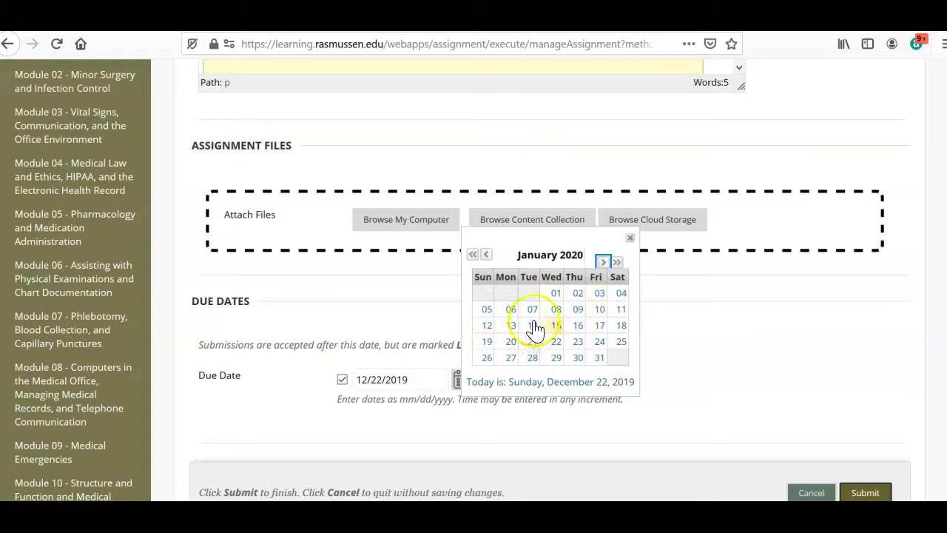
left_click(484, 345)
Set the due time of Module 02 PATH Reflection to End of Day and submit the assignment changes.
left_click(585, 380)
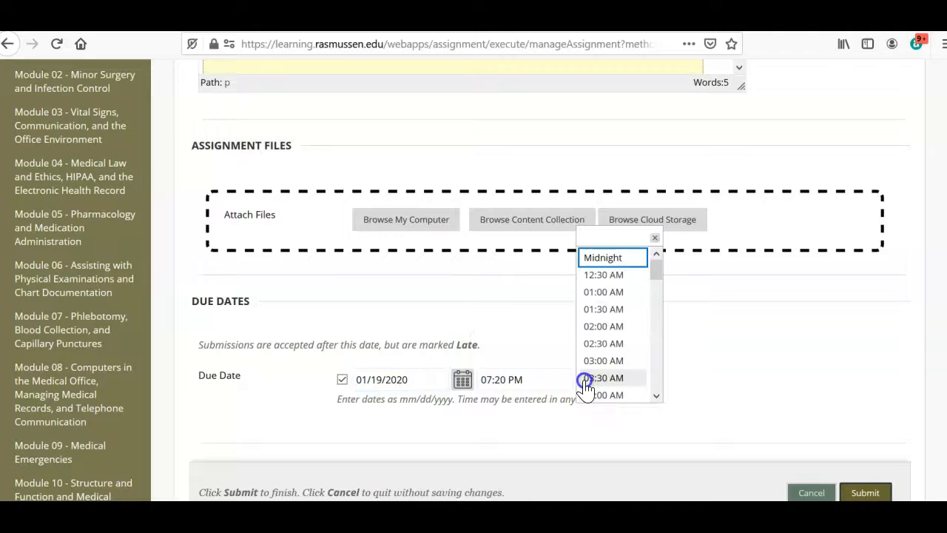
left_click_drag(657, 274, 641, 402)
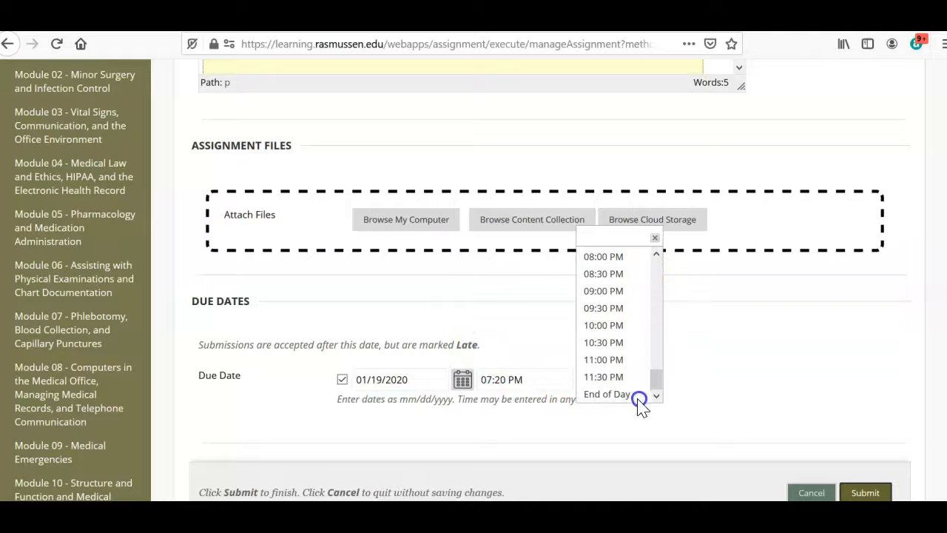
left_click(614, 395)
left_click(862, 493)
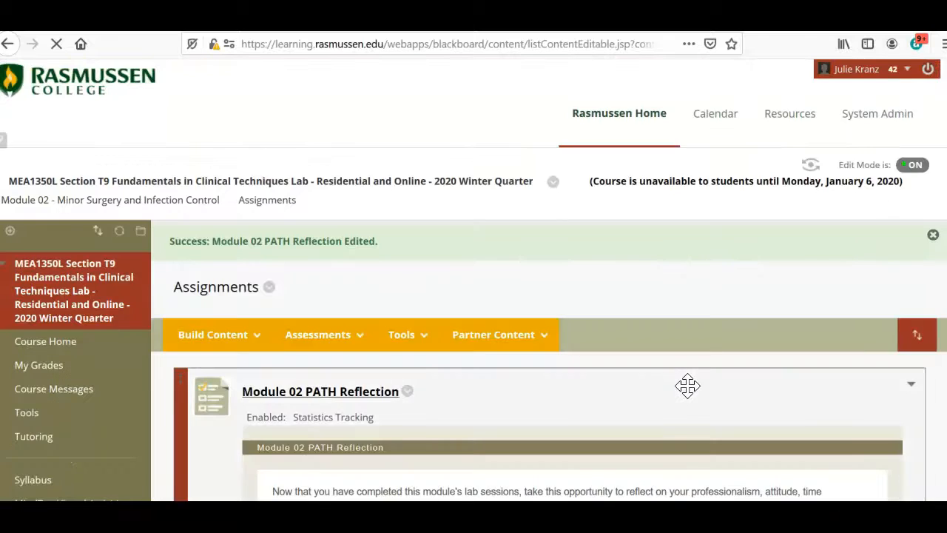
Open the Module 02 Immunization Tracker assignment for editing.
scroll(688, 386, "down", 10)
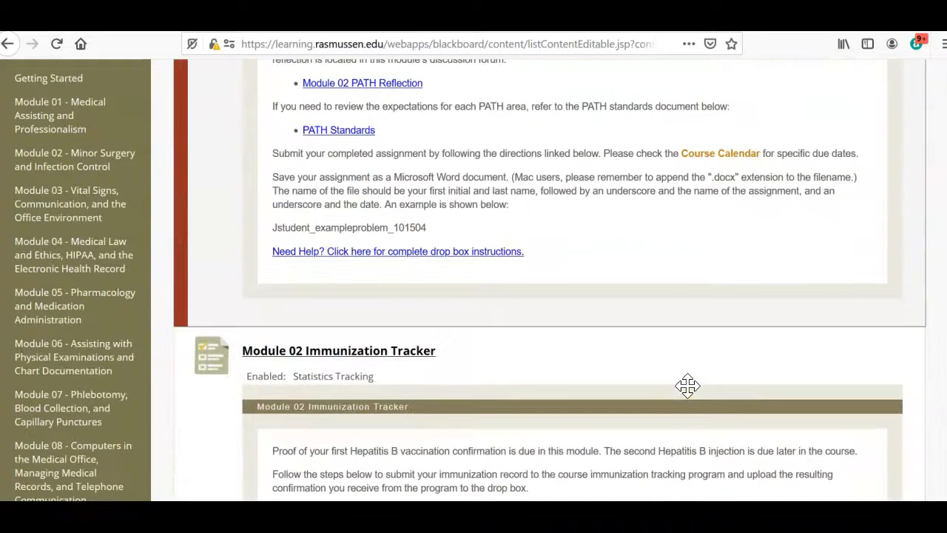
left_click(446, 357)
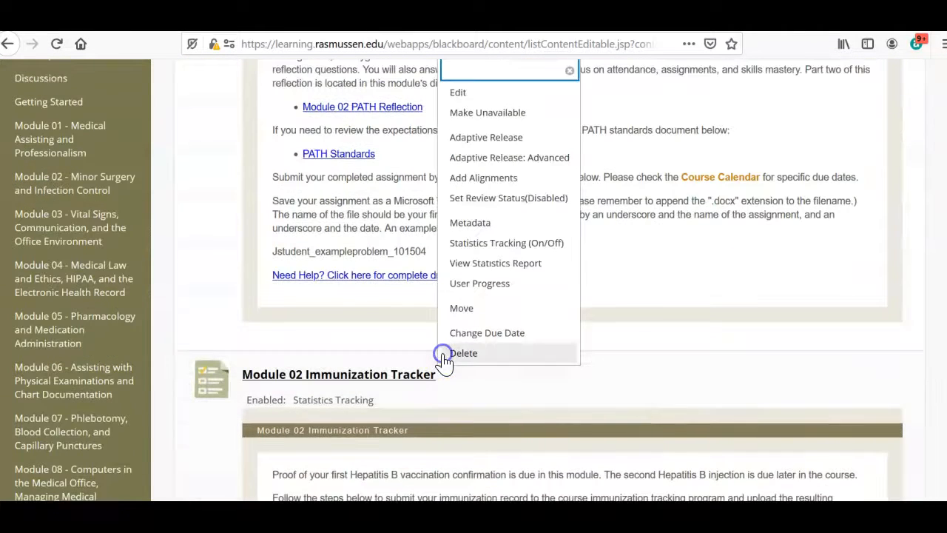
left_click(495, 92)
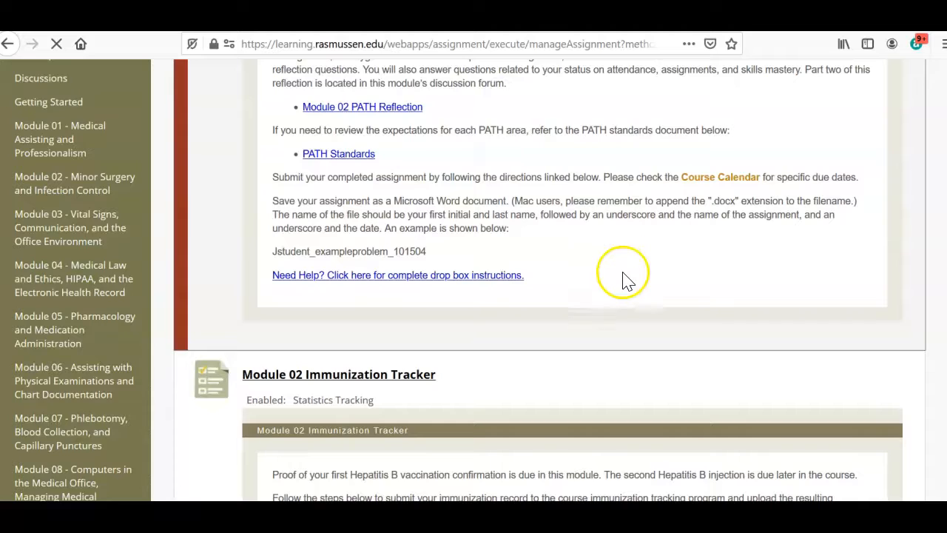
Enable the due date for Module 02 Immunization Tracker and set it to 01/19/2020 at End of Day.
scroll(624, 275, "down", 10)
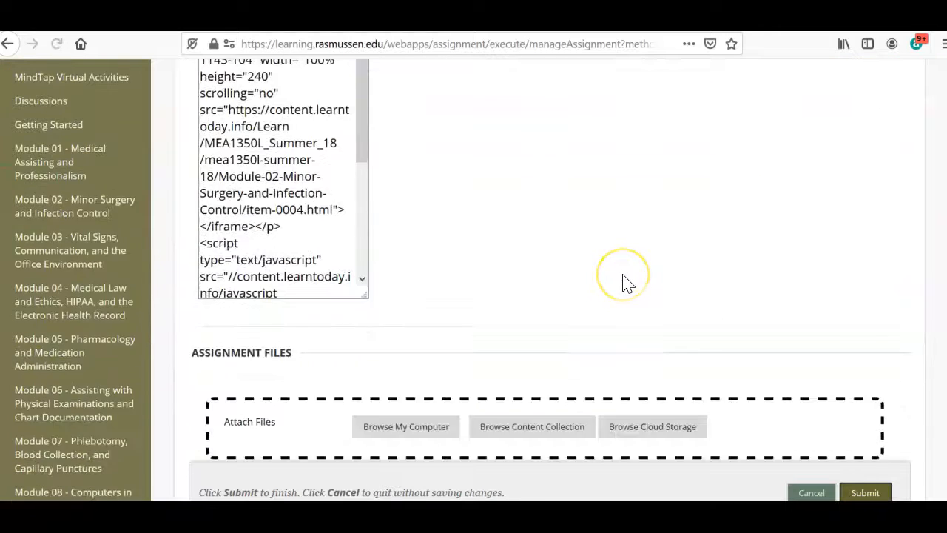
scroll(627, 283, "down", 2)
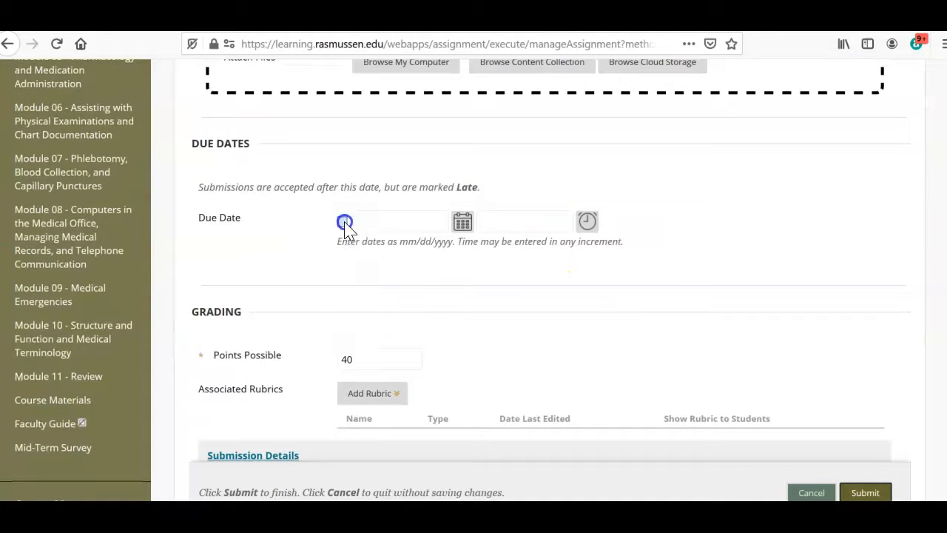
left_click(462, 221)
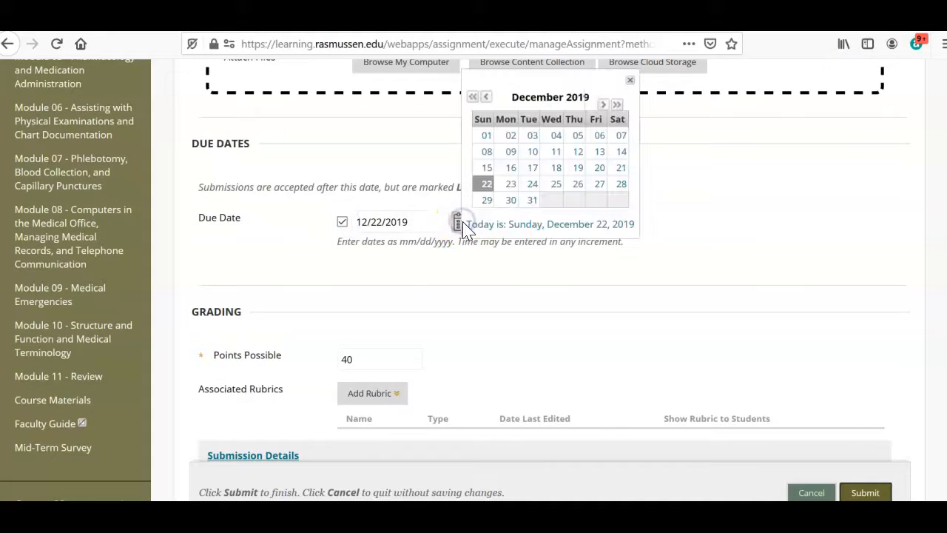
left_click(604, 104)
left_click(487, 184)
left_click(588, 223)
left_click_drag(656, 119, 633, 242)
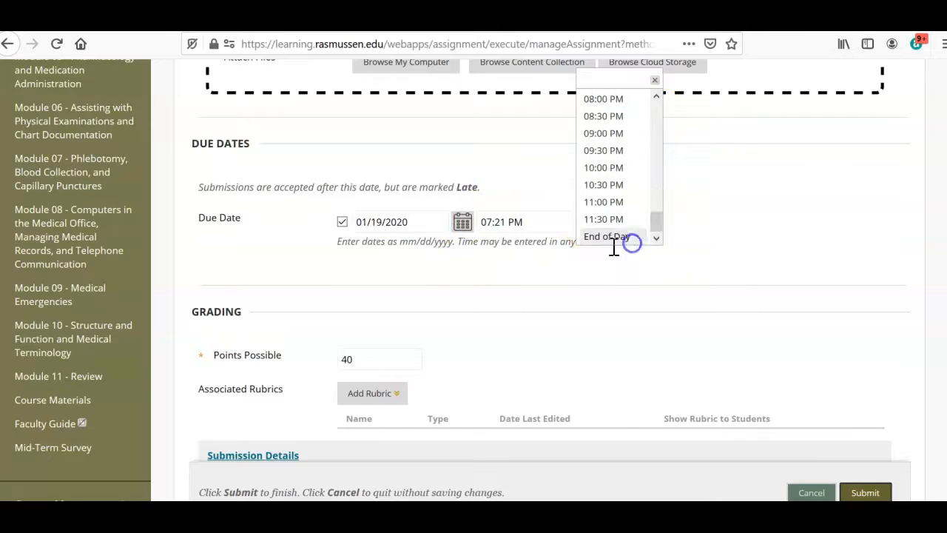
left_click(606, 236)
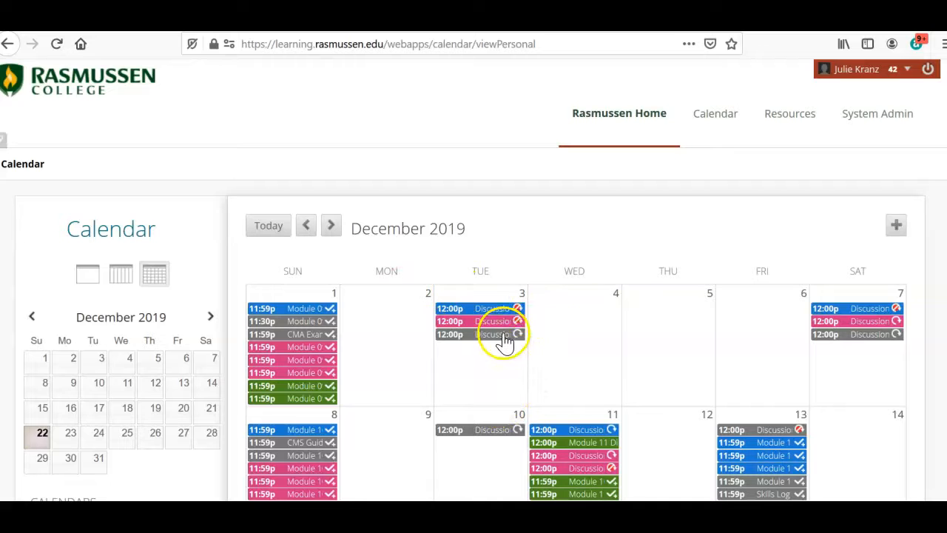
Hide the MEA1350L Section 1T 2019 Fall and T9 2020 Winter calendars and the MEA1460L Section 1H 2019 Fall and W9 2020 Winter calendars.
scroll(878, 364, "down", 3)
scroll(877, 364, "down", 6)
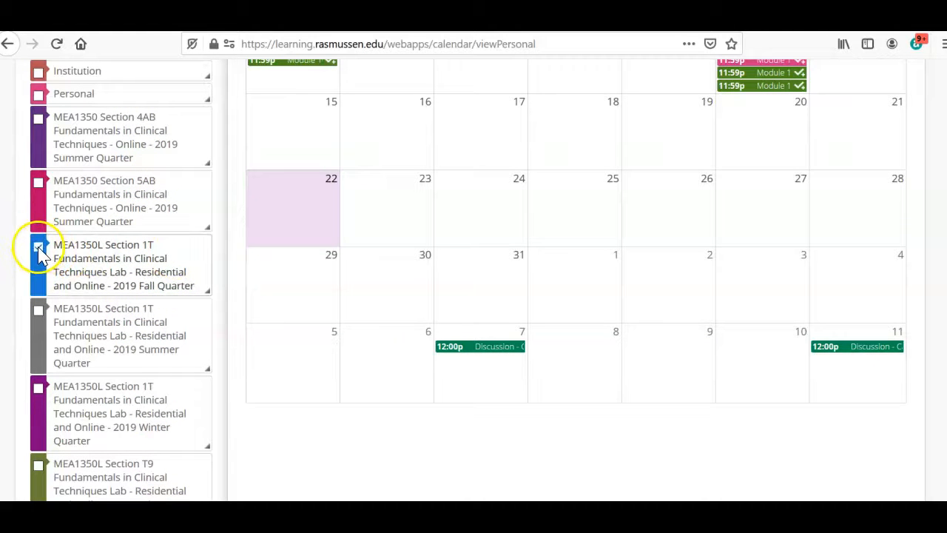
scroll(220, 306, "down", 3)
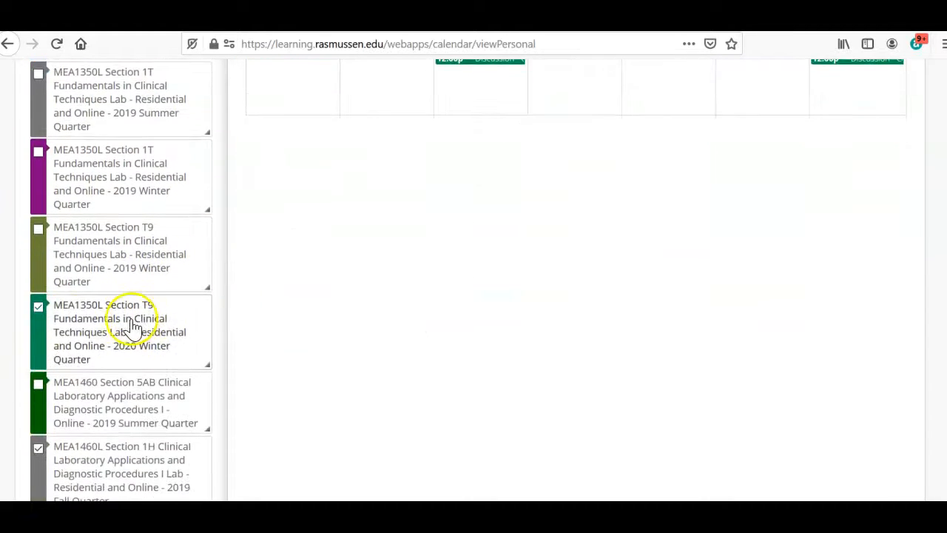
scroll(205, 323, "down", 2)
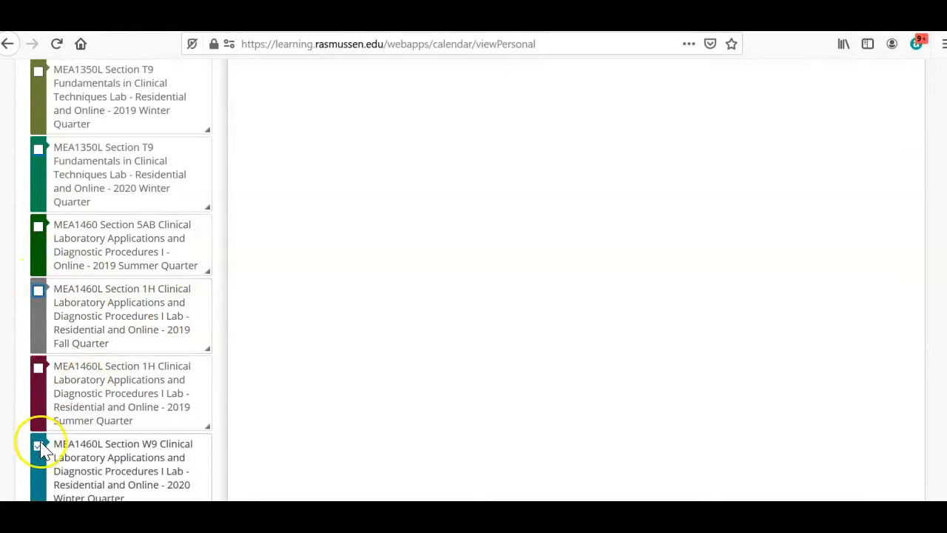
left_click(63, 451)
Hide the MEA1570L Section 1W 2019 Fall and TH9 2020 Winter calendars and the MEA2895 Section X 2019 Fall and 2020 Winter calendars.
scroll(211, 393, "down", 3)
left_click(58, 304)
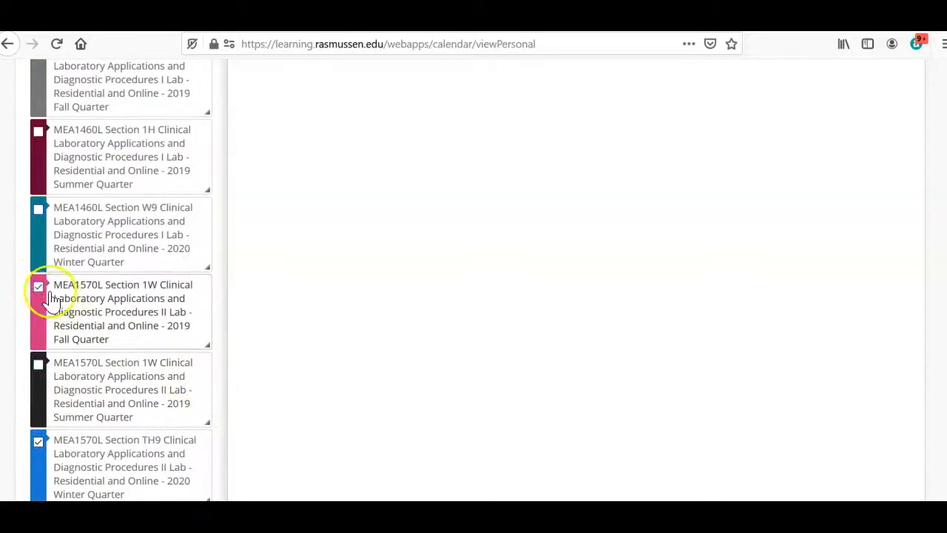
scroll(236, 373, "down", 3)
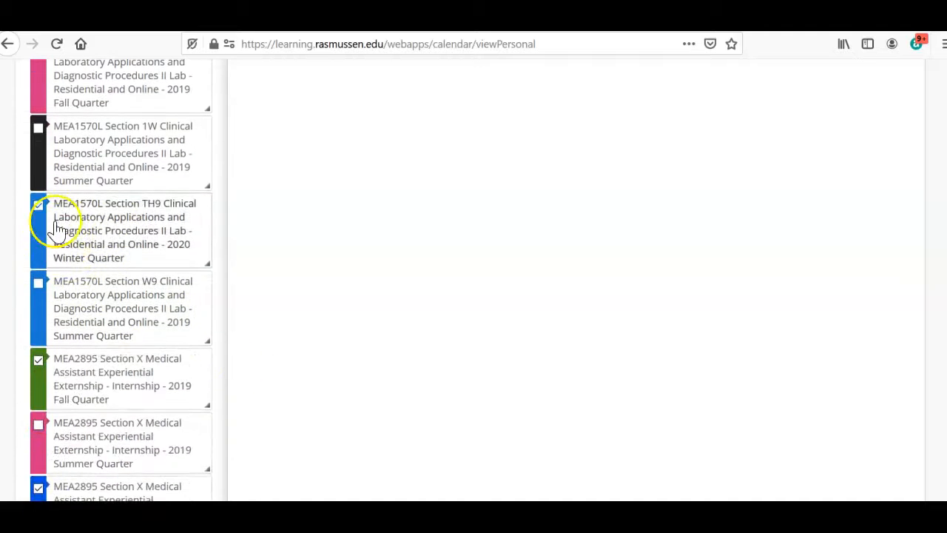
left_click(38, 206)
left_click(38, 363)
scroll(194, 388, "down", 3)
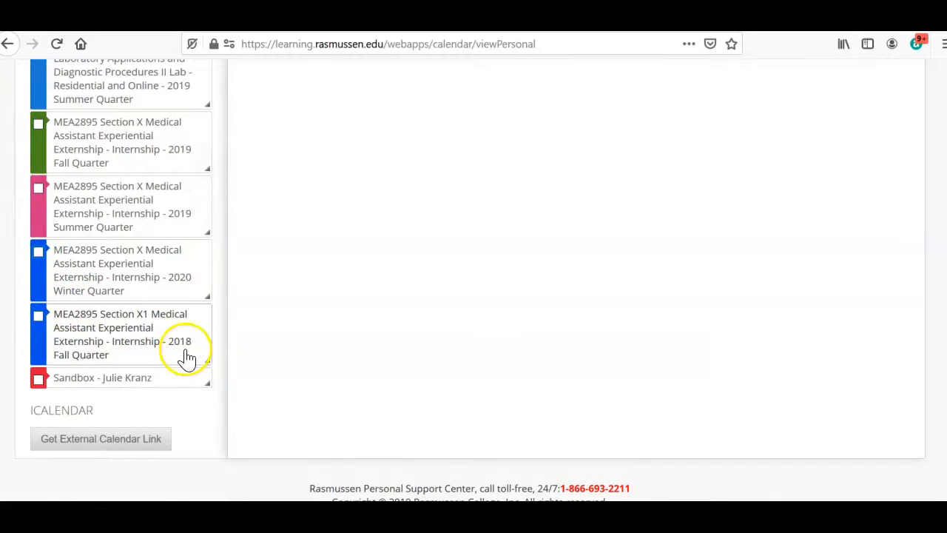
Show the 2020 Winter Quarter calendars for MEA1350L Section T9 and MEA1460L Section W9.
scroll(184, 368, "up", 10)
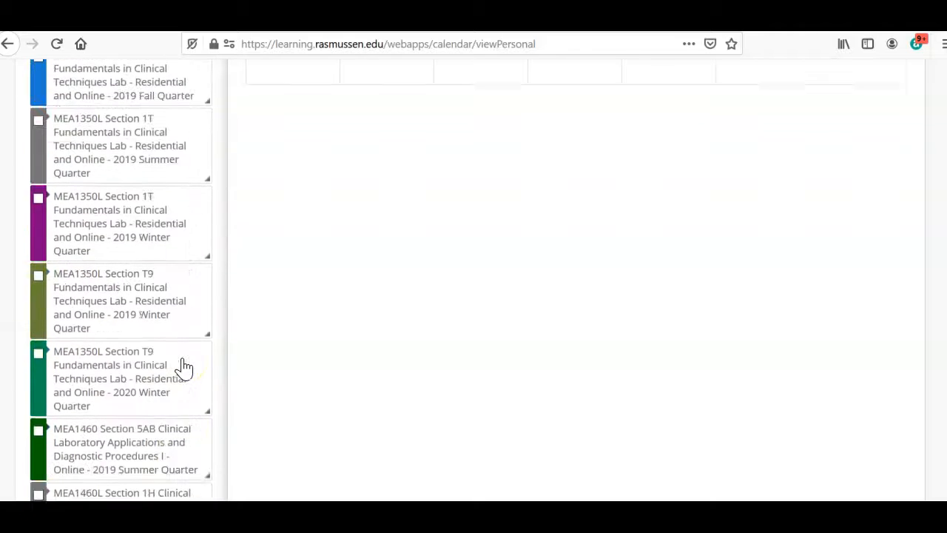
scroll(183, 368, "up", 3)
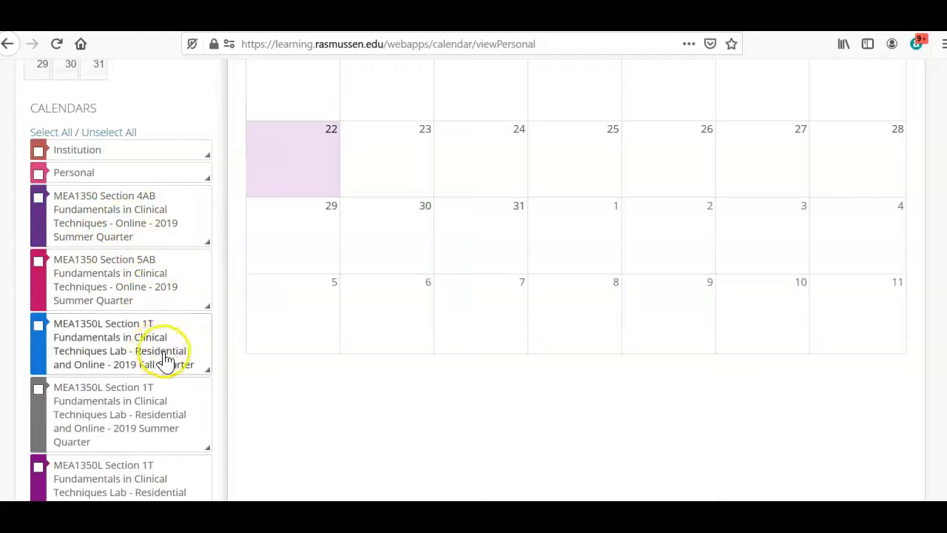
scroll(215, 410, "down", 2)
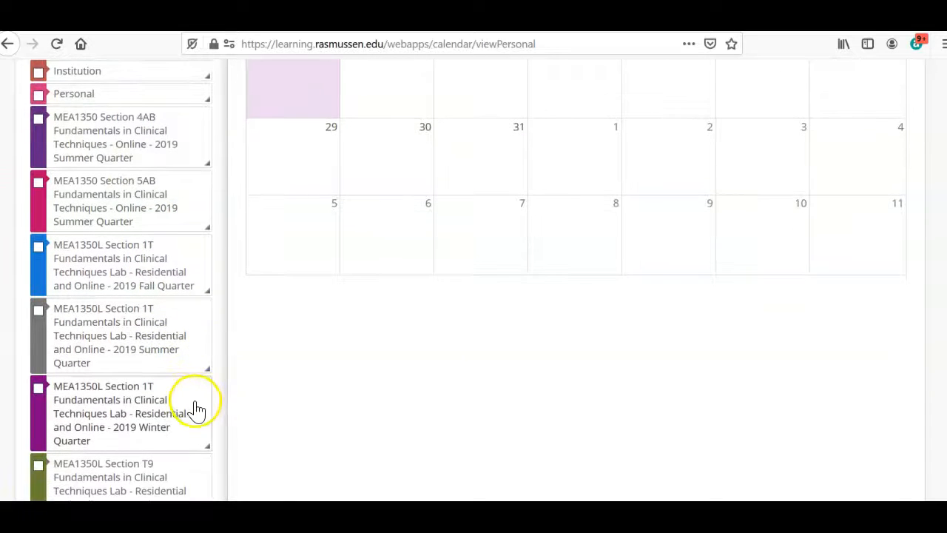
scroll(194, 408, "down", 2)
scroll(201, 354, "down", 6)
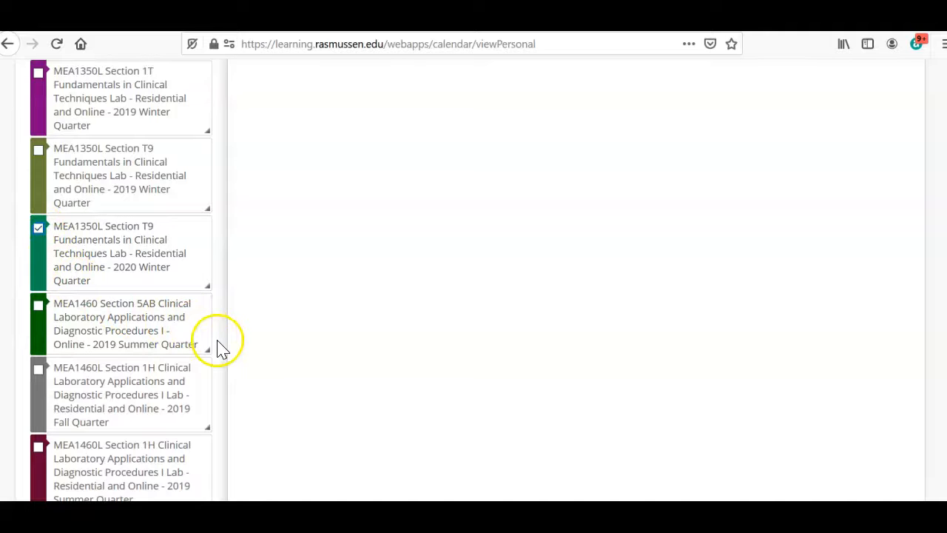
scroll(224, 347, "down", 4)
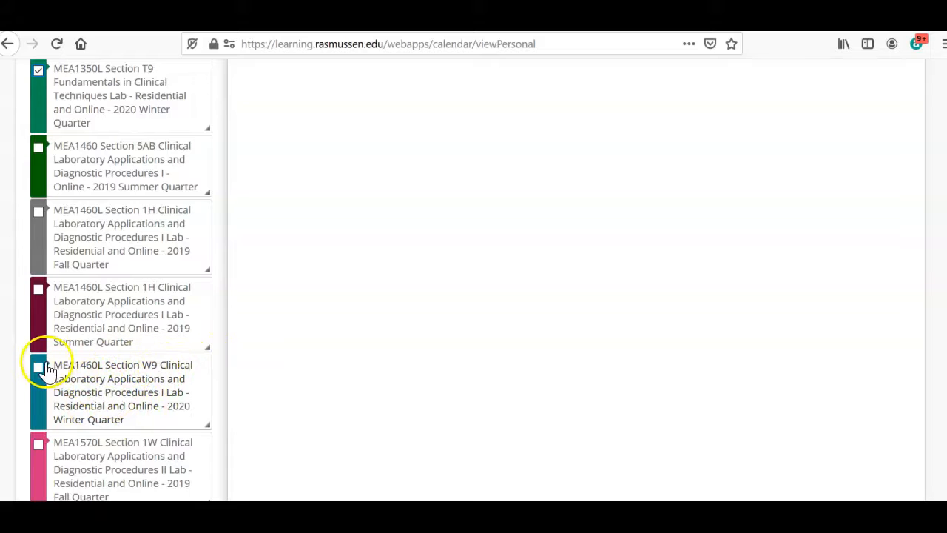
scroll(220, 379, "down", 2)
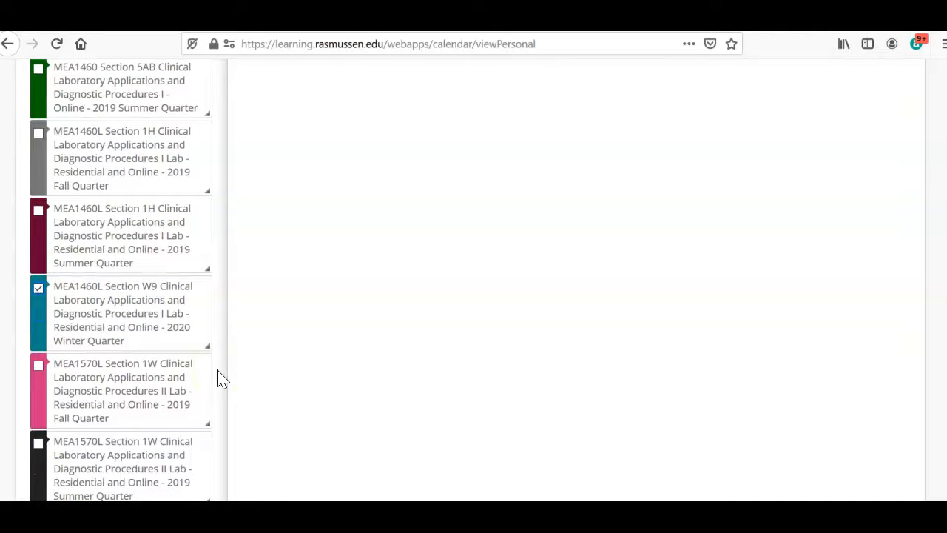
Show the 2020 Winter Quarter calendars for MEA1570L Section TH9 and MEA2895 Section X.
scroll(220, 378, "down", 4)
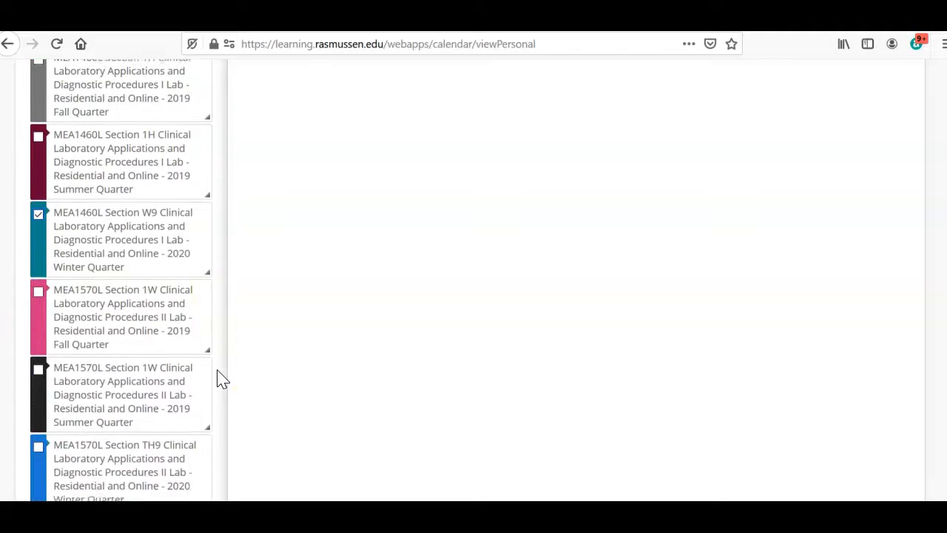
left_click(137, 390)
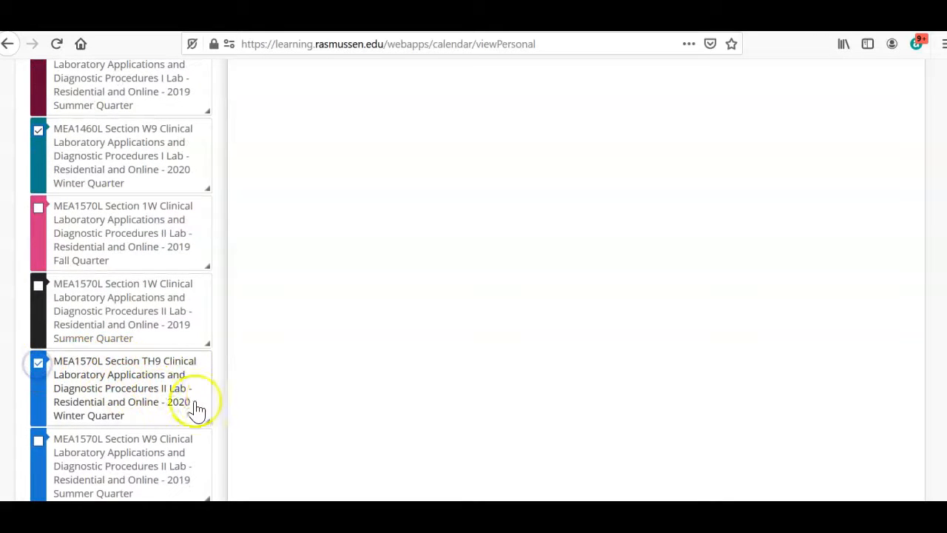
scroll(222, 397, "down", 3)
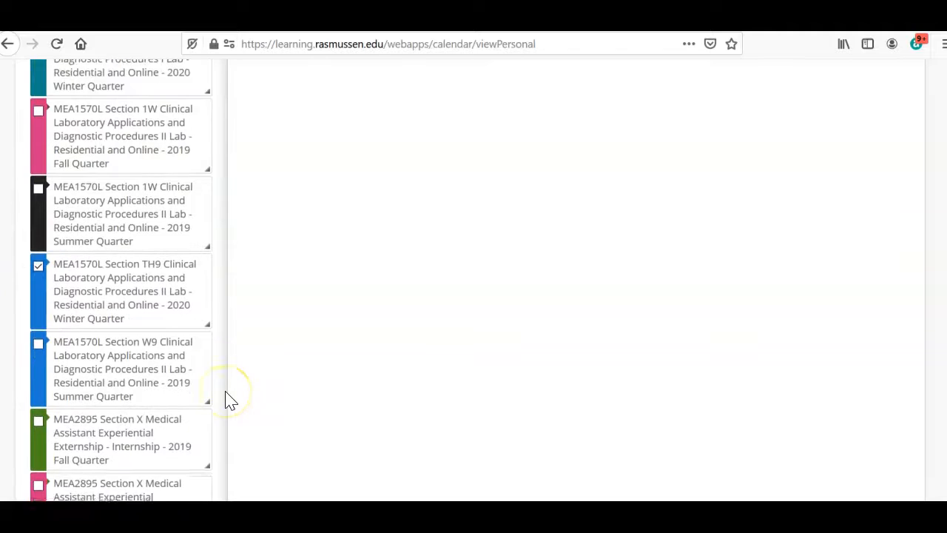
scroll(228, 399, "down", 4)
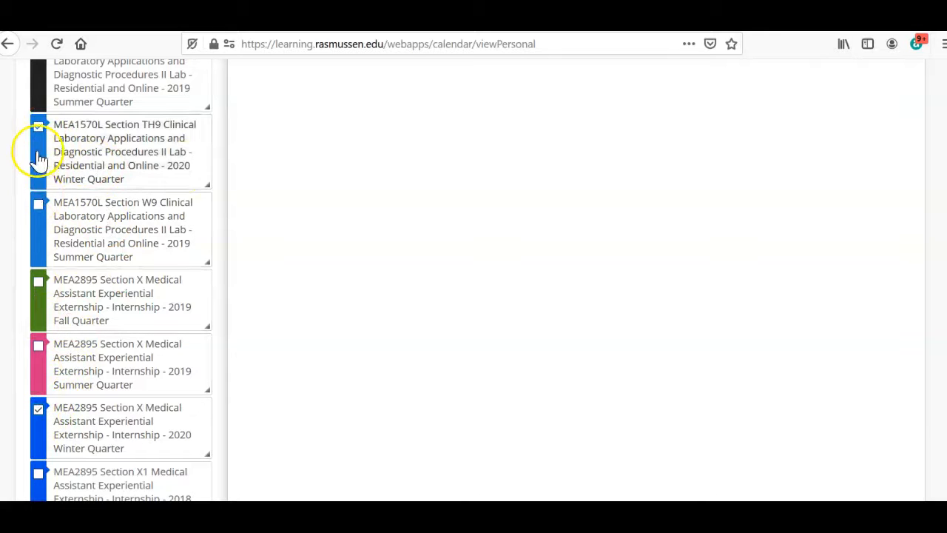
Change the color of the MEA1570L Section TH9 2020 Winter Quarter calendar to dark maroon.
left_click(206, 186)
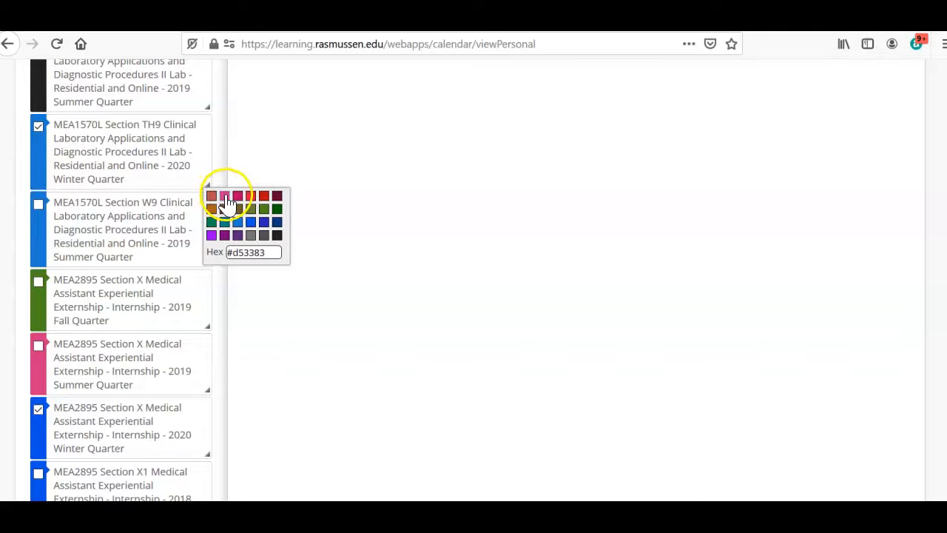
left_click(278, 197)
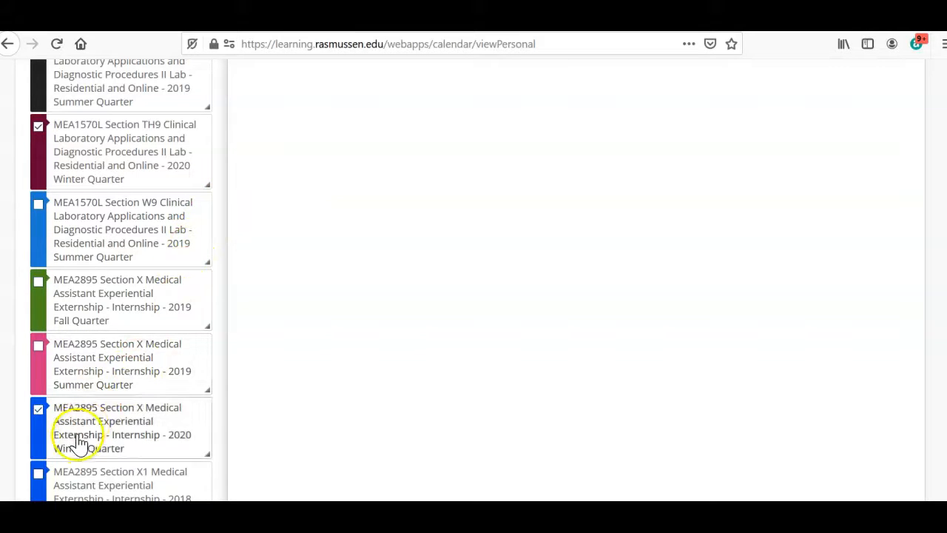
Display January 2020 in the month view of the calendar.
scroll(175, 264, "up", 4)
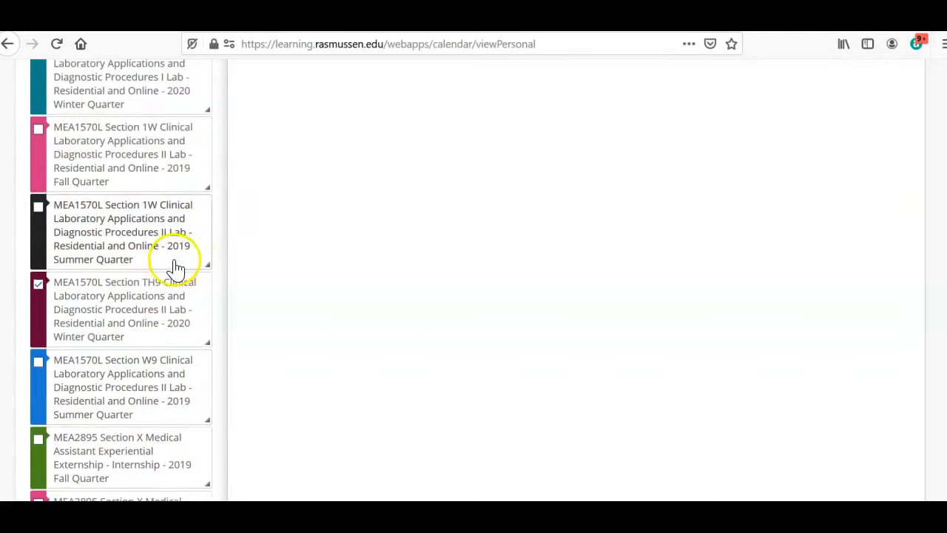
scroll(148, 236, "up", 3)
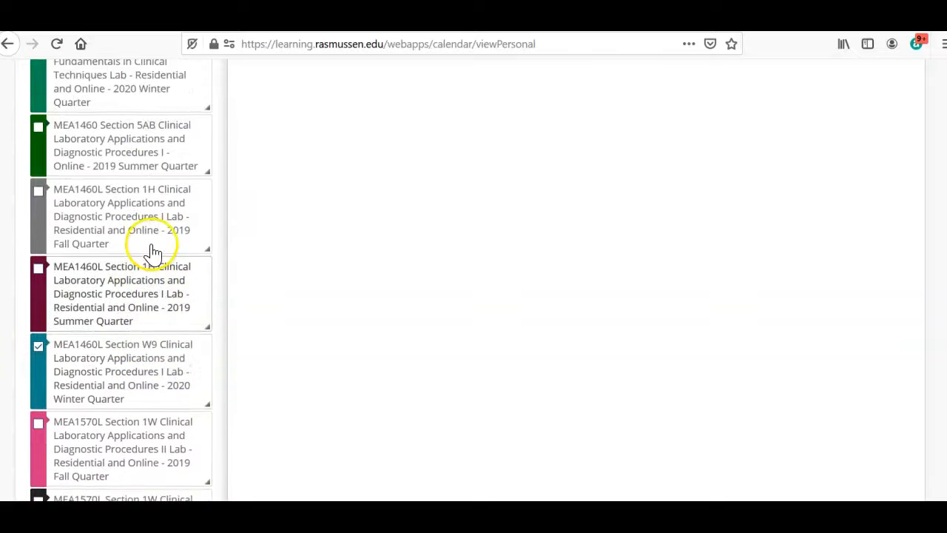
scroll(377, 313, "up", 5)
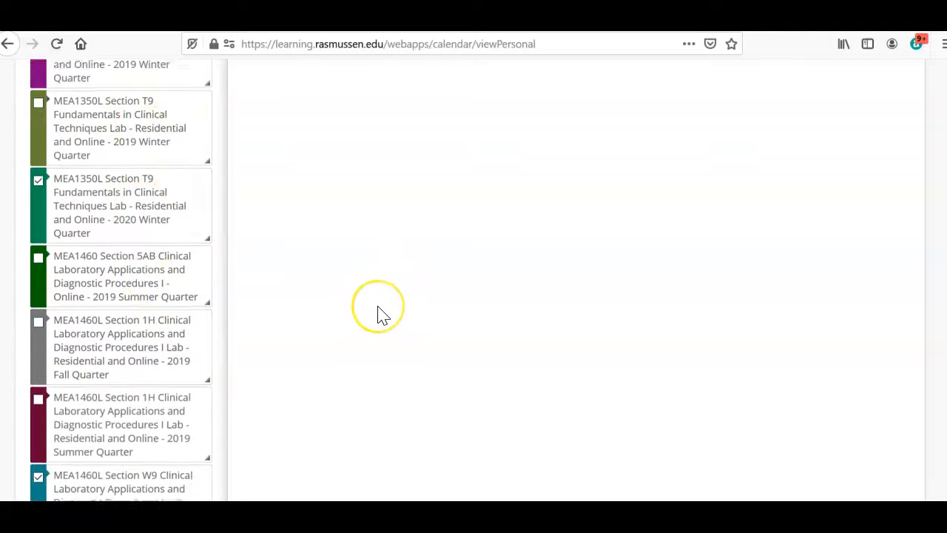
scroll(377, 313, "up", 5)
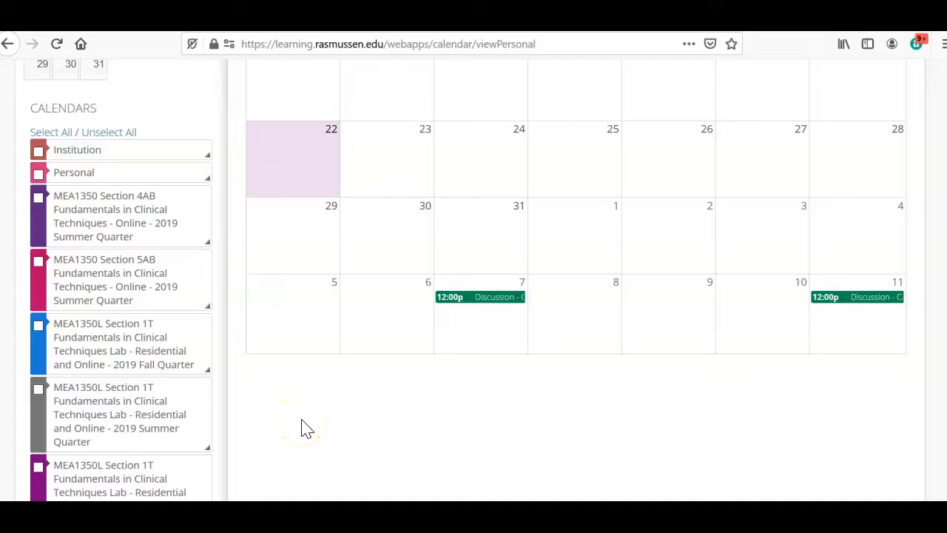
scroll(307, 429, "up", 5)
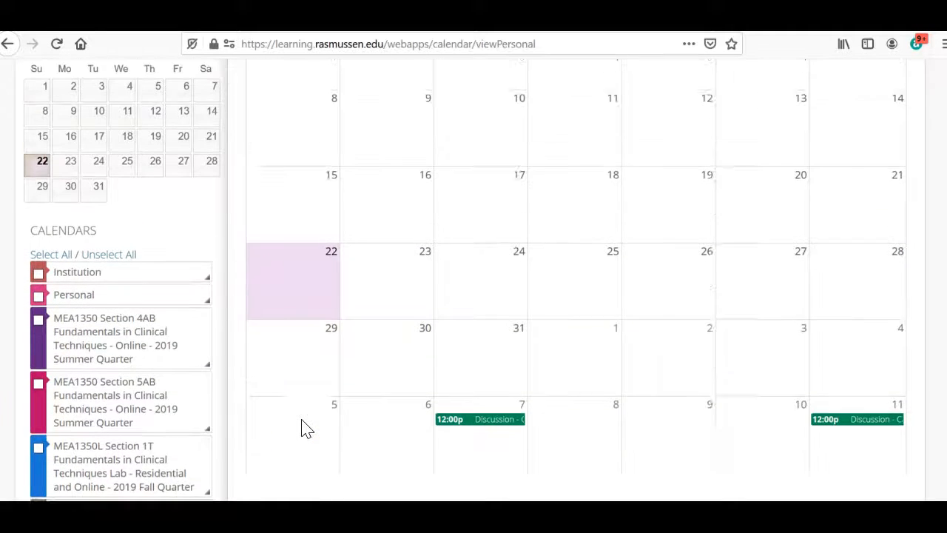
scroll(307, 429, "up", 2)
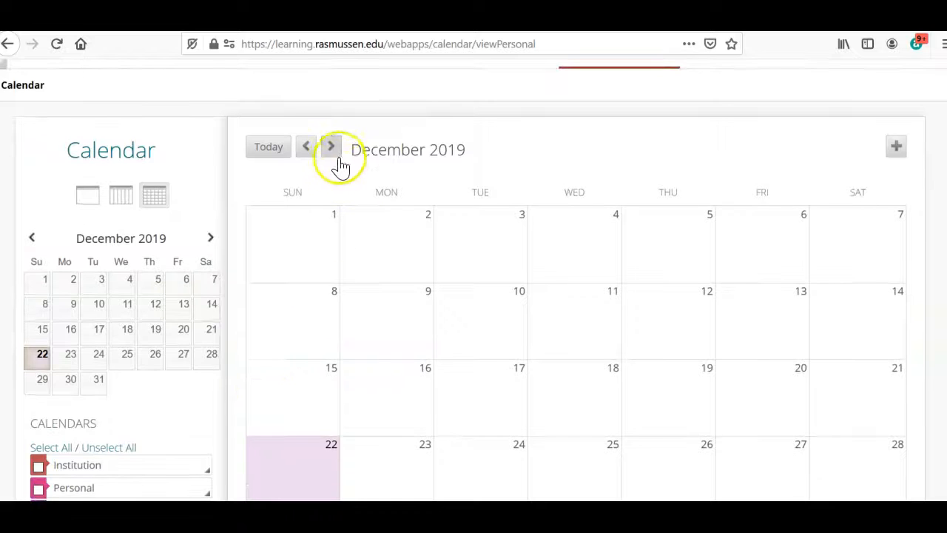
left_click(330, 152)
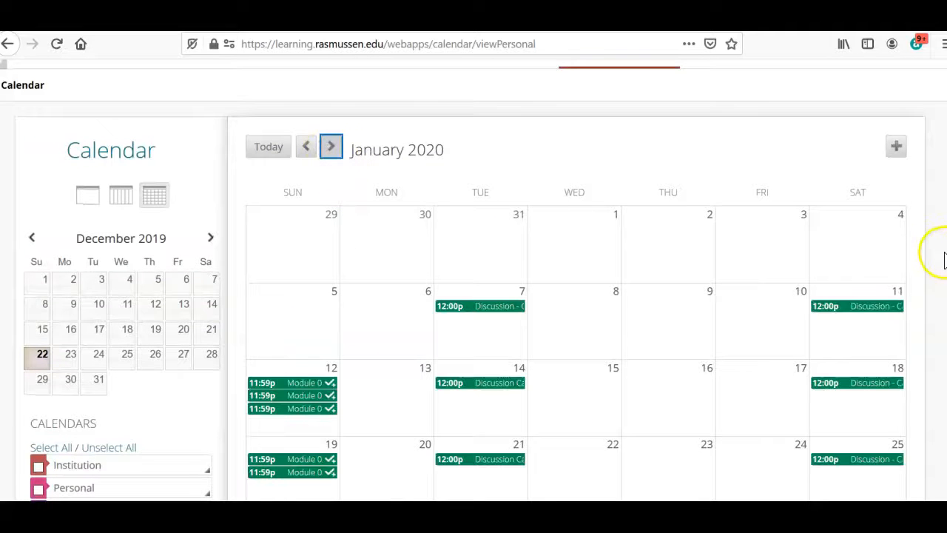
Review the discussion and assignment due dates in January 2020, and advance the calendar to March 2020.
scroll(939, 255, "down", 2)
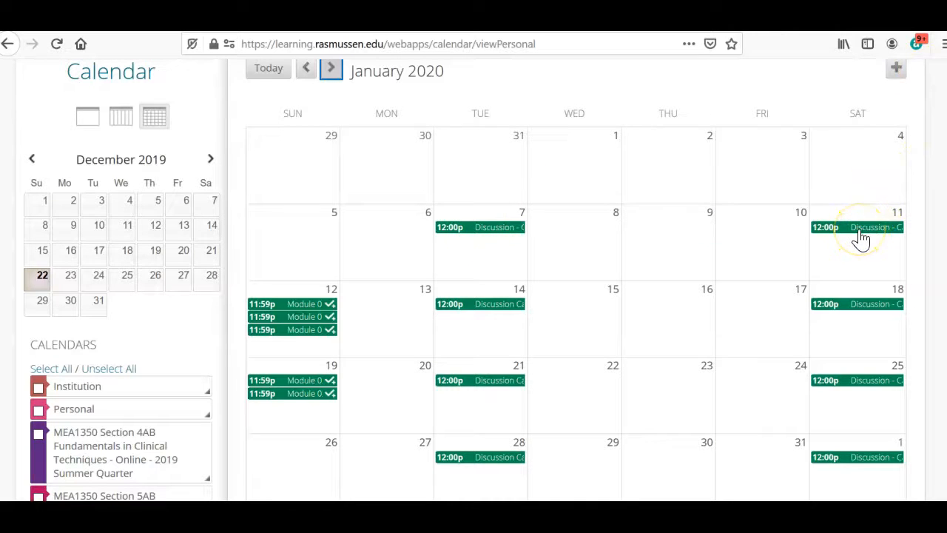
scroll(721, 370, "down", 2)
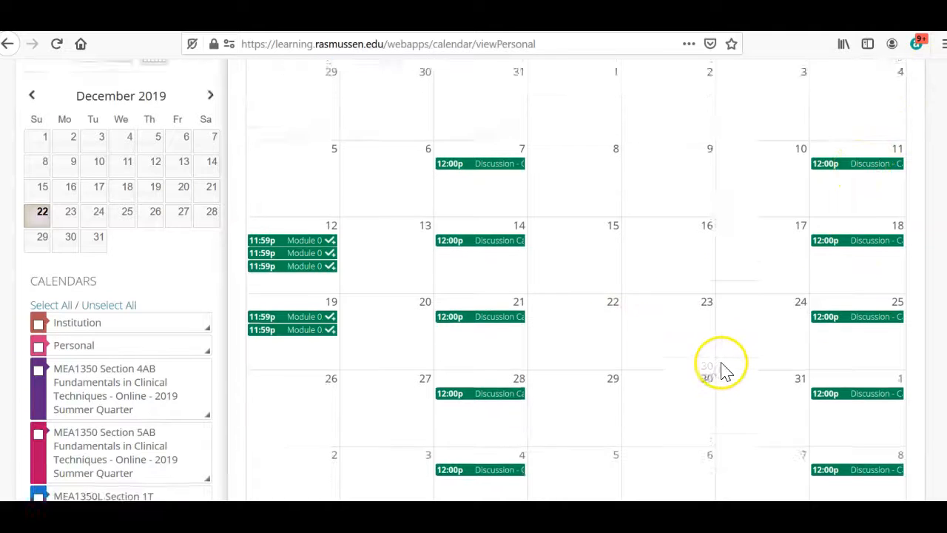
scroll(724, 370, "down", 6)
scroll(728, 366, "down", 2)
scroll(729, 364, "up", 9)
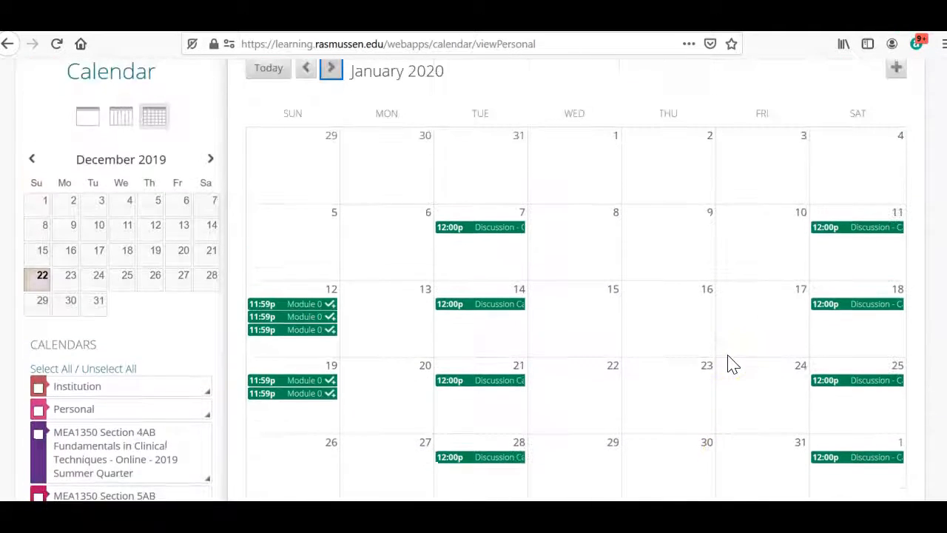
scroll(725, 361, "up", 2)
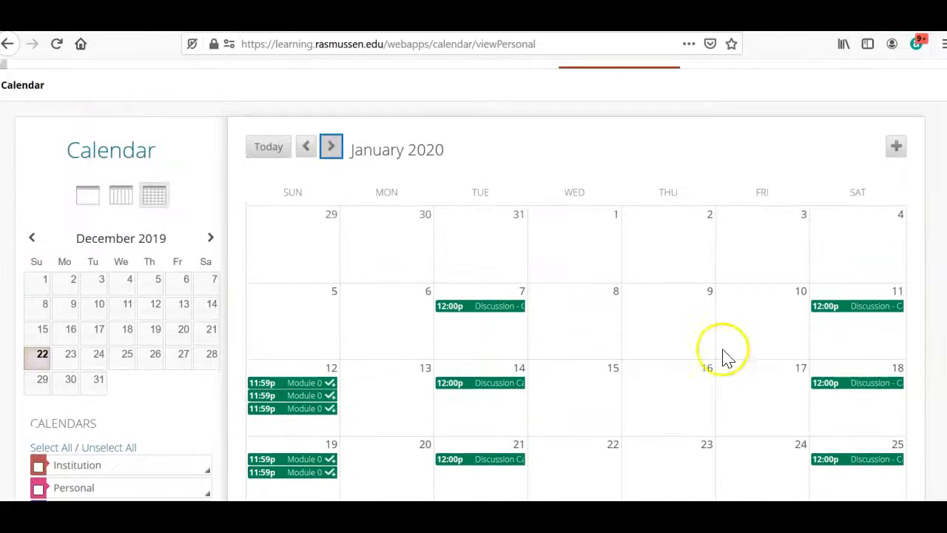
left_click(331, 148)
left_click(331, 148)
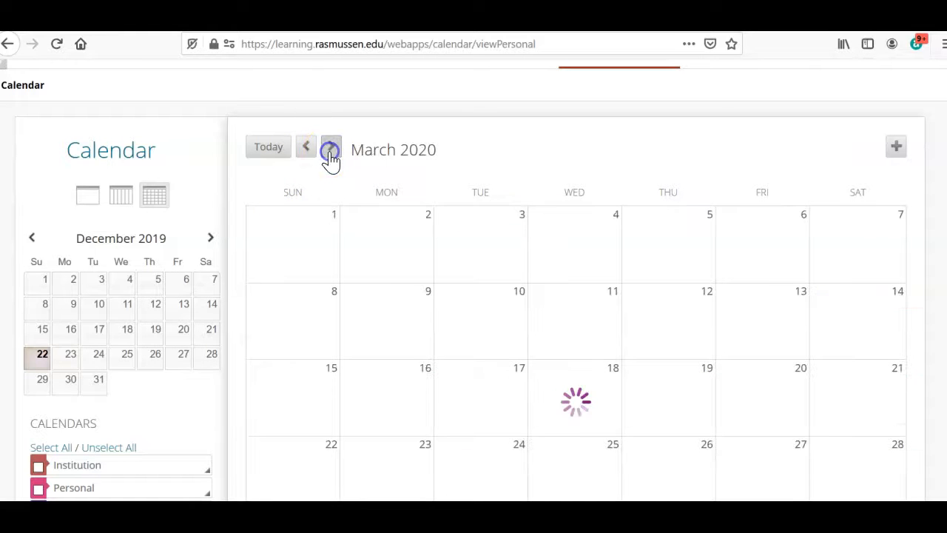
Reschedule the March 18, 2020 discussion to March 20 in the calendar, and return it to March 18.
scroll(934, 440, "down", 2)
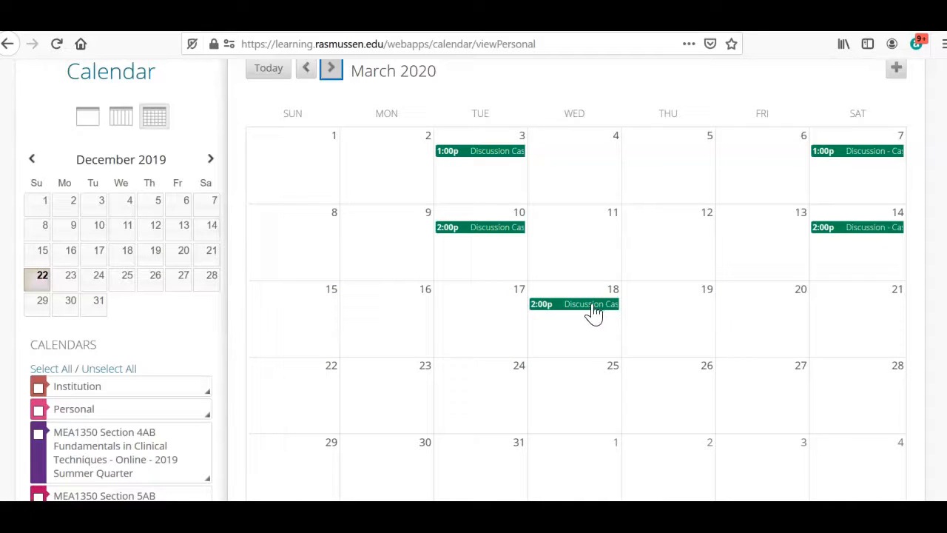
left_click_drag(596, 313, 780, 311)
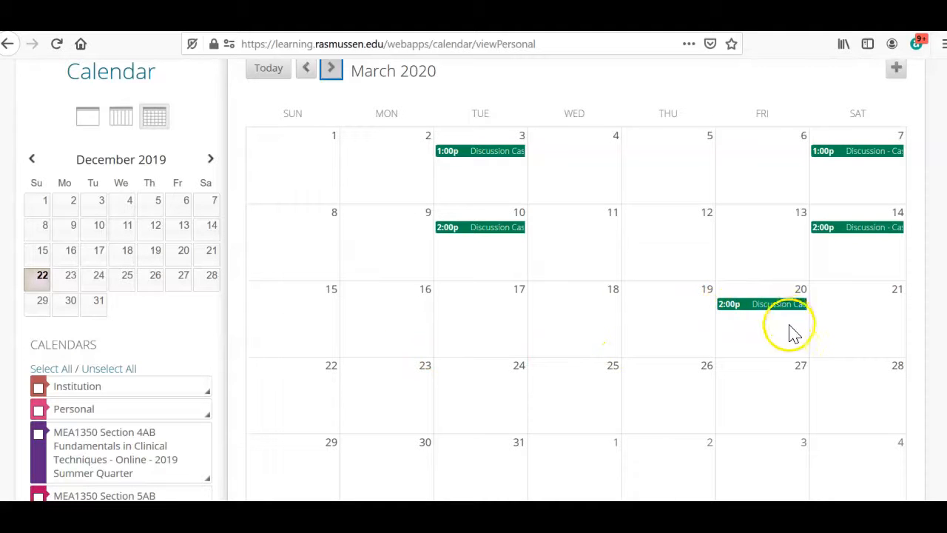
left_click_drag(775, 308, 589, 323)
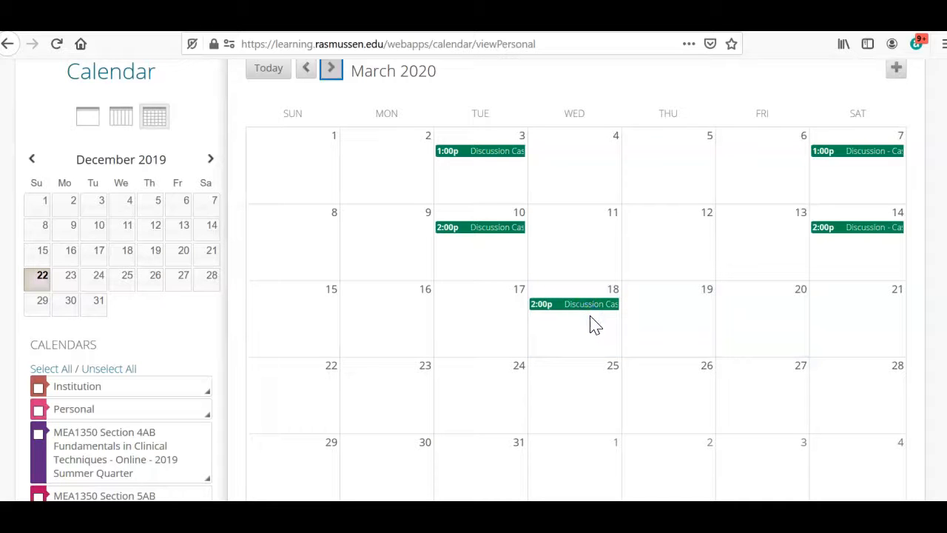
scroll(672, 440, "up", 2)
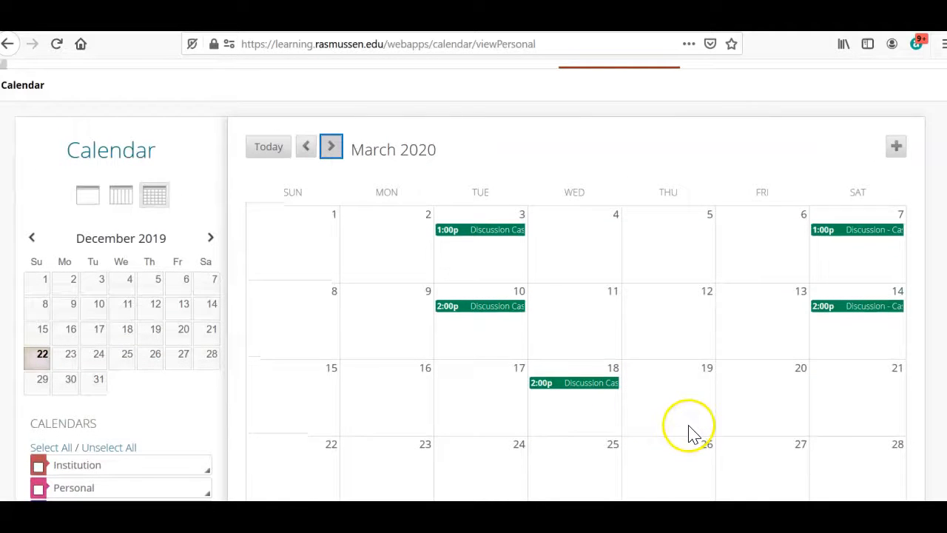
scroll(700, 430, "down", 2)
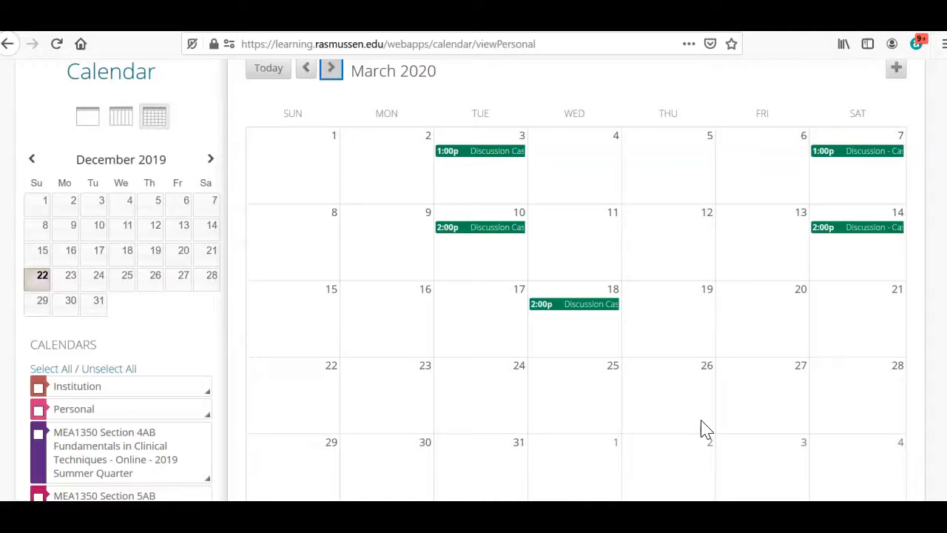
scroll(704, 429, "up", 2)
left_click(699, 422)
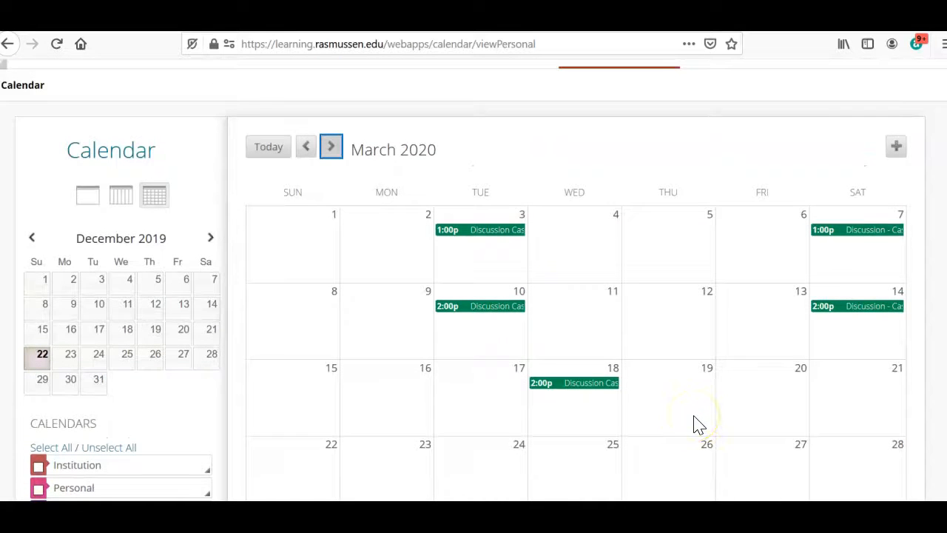
Return to Rasmussen Home and open the 2019 Fall Quarter course MEA1460L Section 1H.
scroll(699, 423, "up", 2)
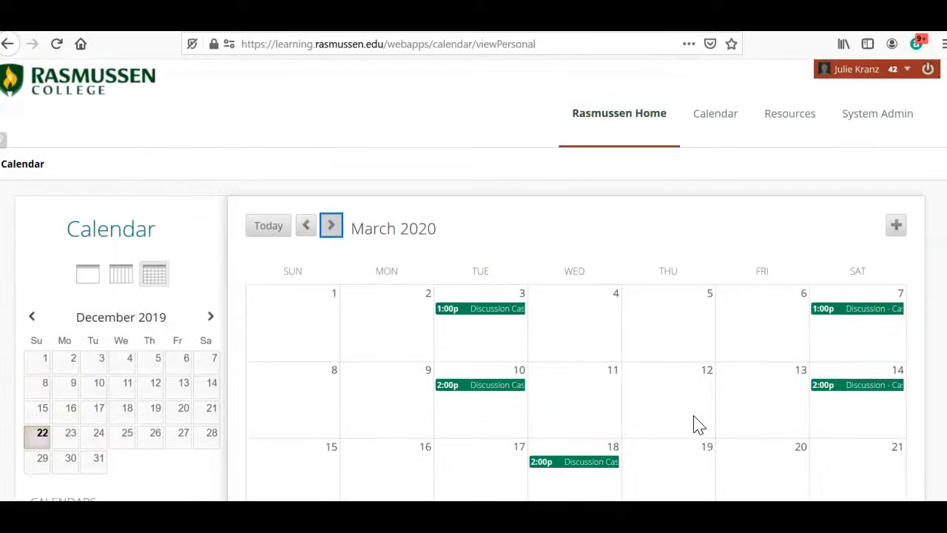
left_click(645, 126)
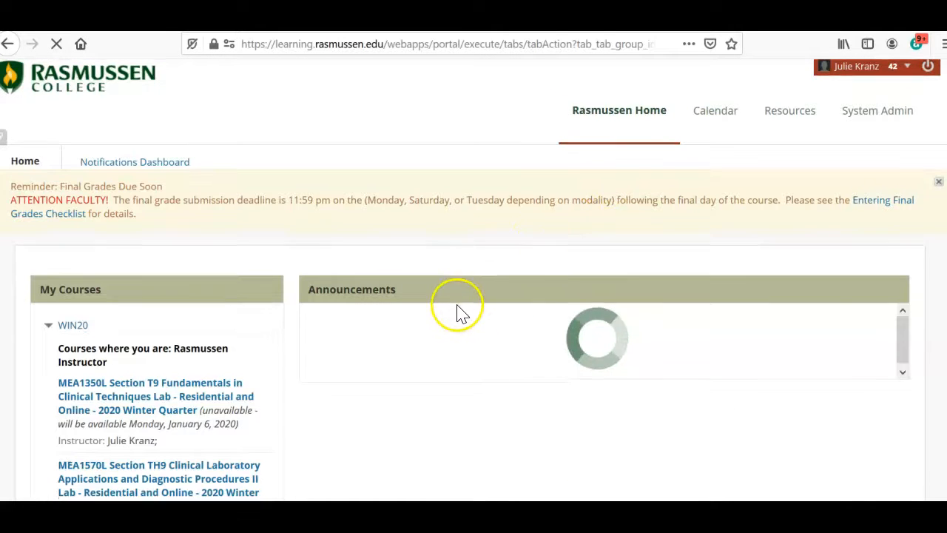
scroll(456, 311, "down", 4)
scroll(457, 311, "down", 4)
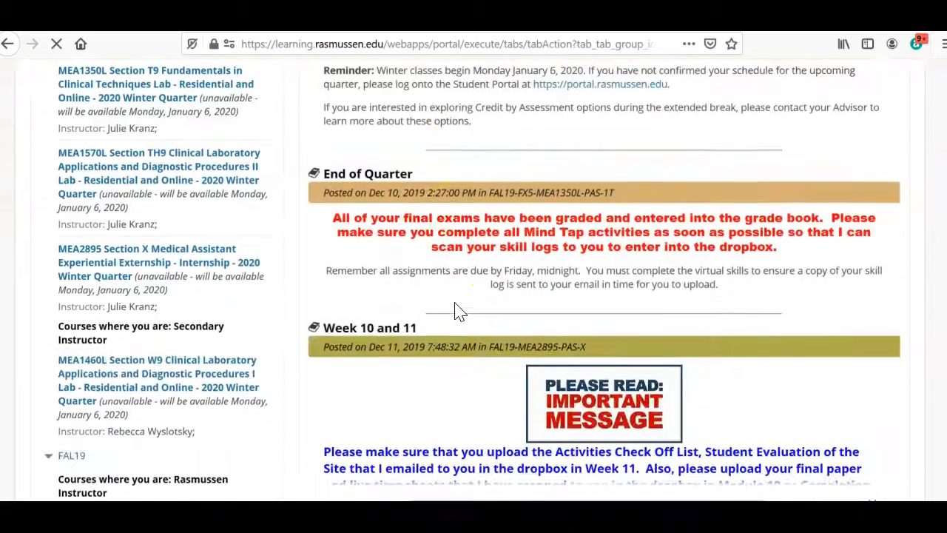
scroll(457, 311, "down", 1)
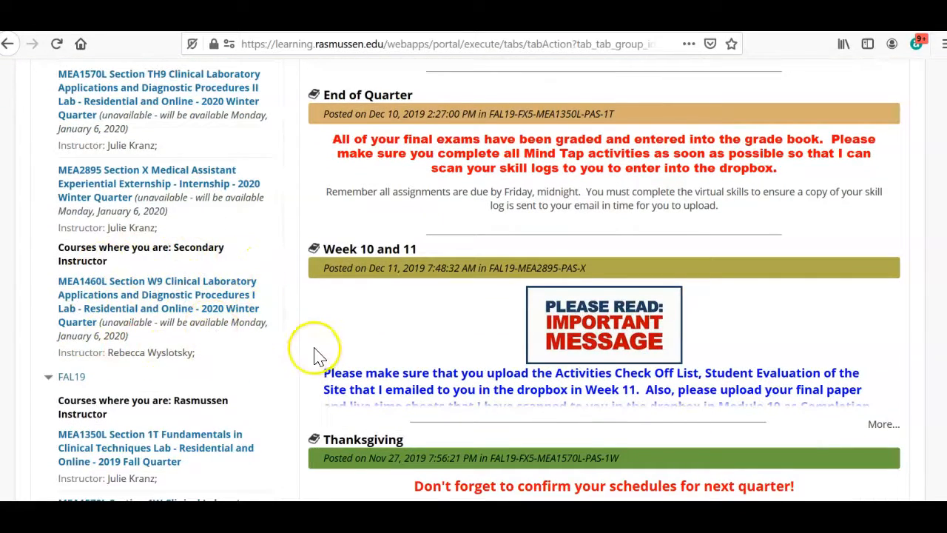
scroll(313, 351, "down", 4)
scroll(313, 344, "down", 4)
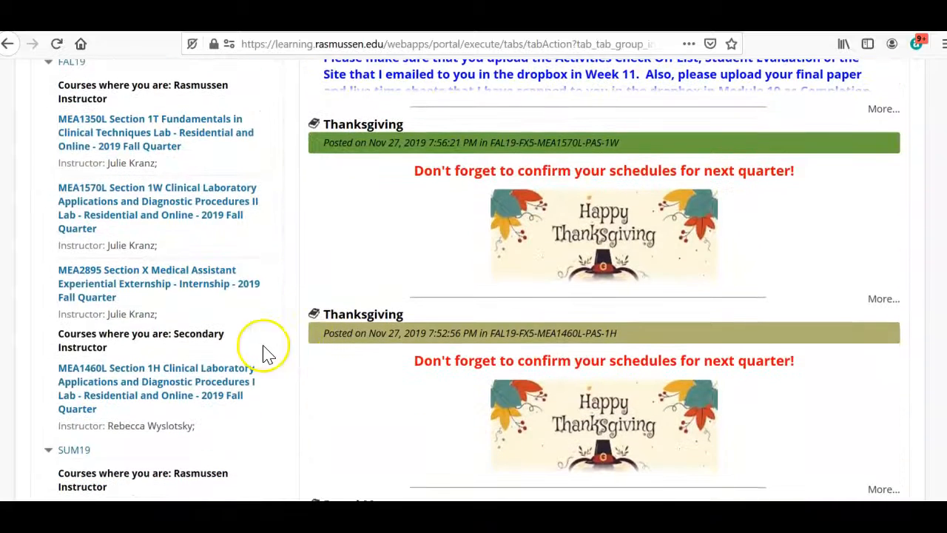
left_click(163, 372)
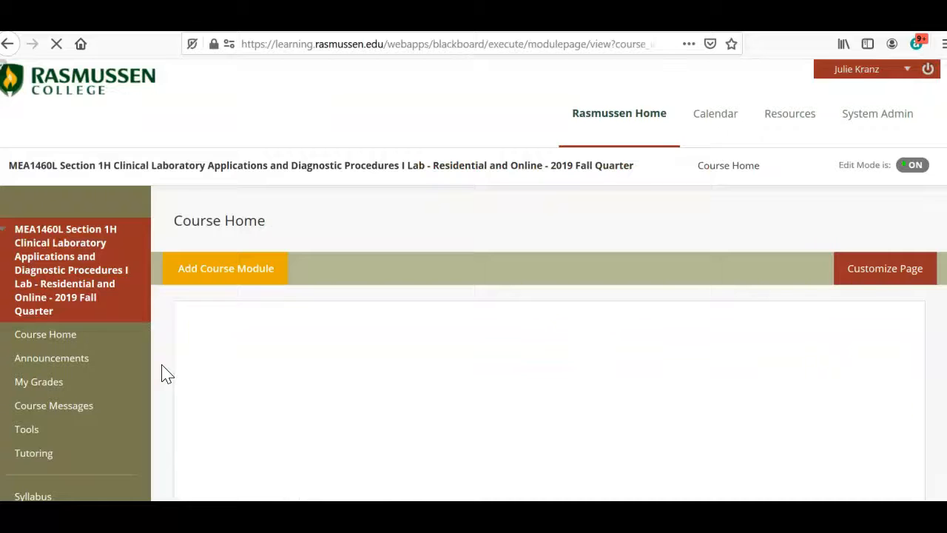
Open the Course Project Template content area of the MEA1460L course.
scroll(166, 372, "down", 2)
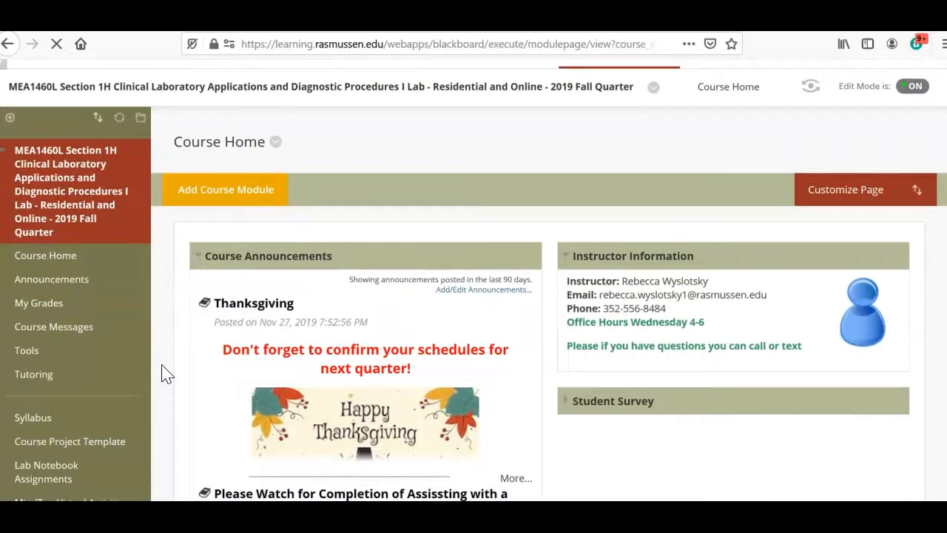
scroll(161, 372, "down", 4)
left_click(81, 292)
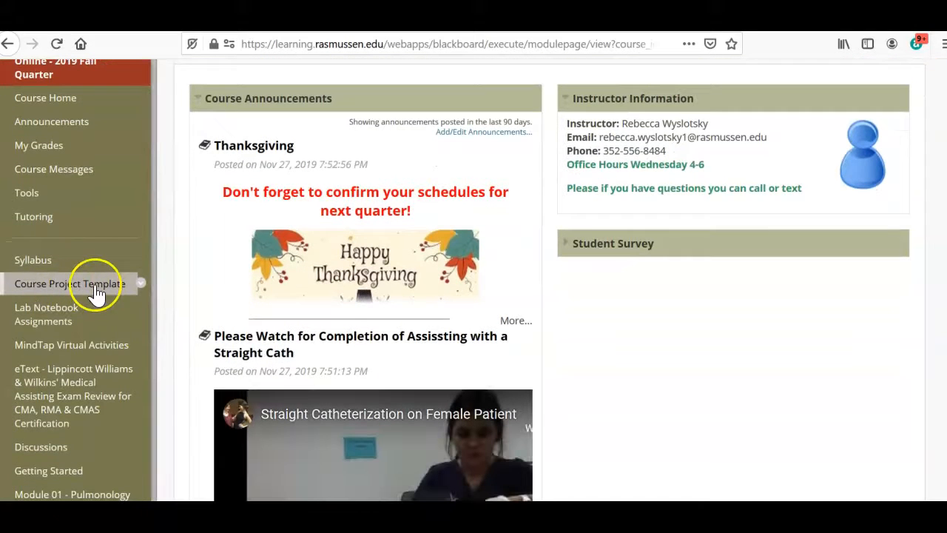
left_click(65, 320)
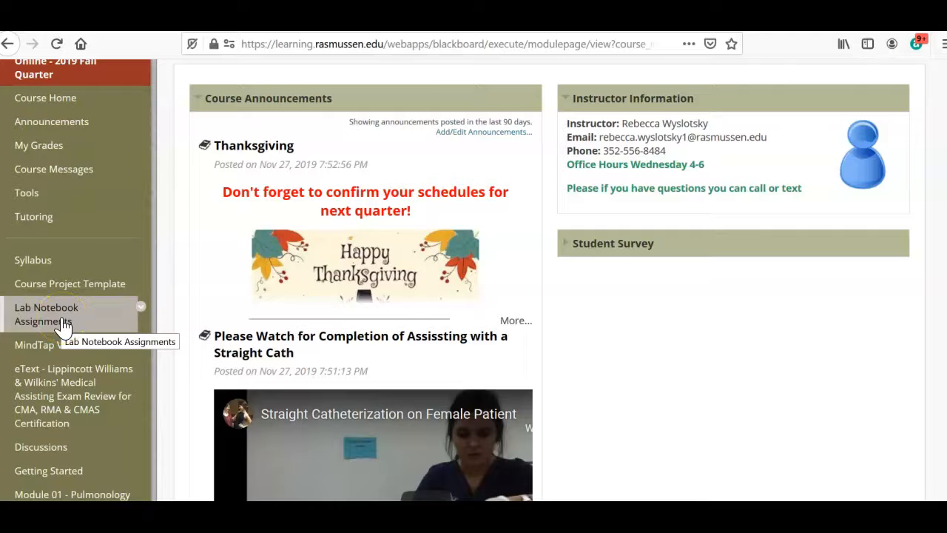
left_click(137, 290)
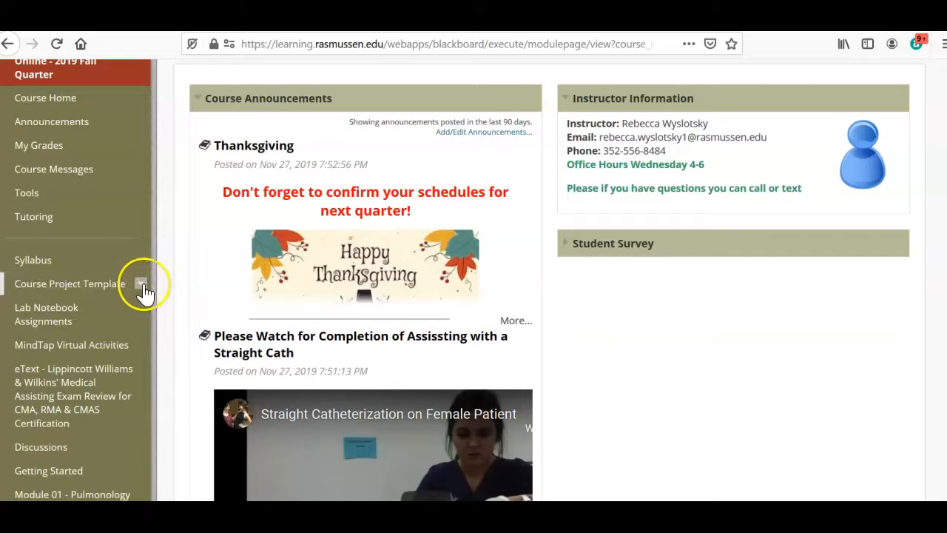
left_click(106, 292)
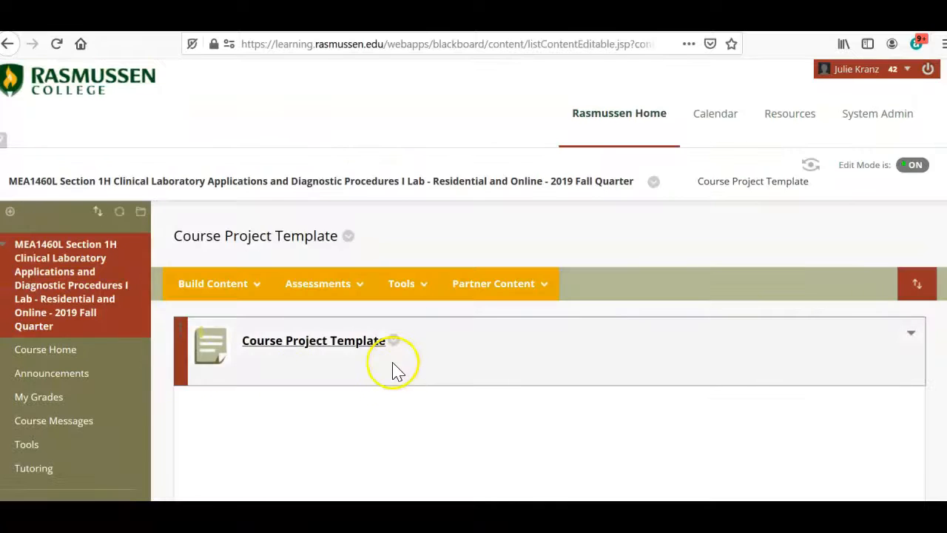
Examine the options available for the Course Project Template item and look through the course menu entries.
left_click(393, 343)
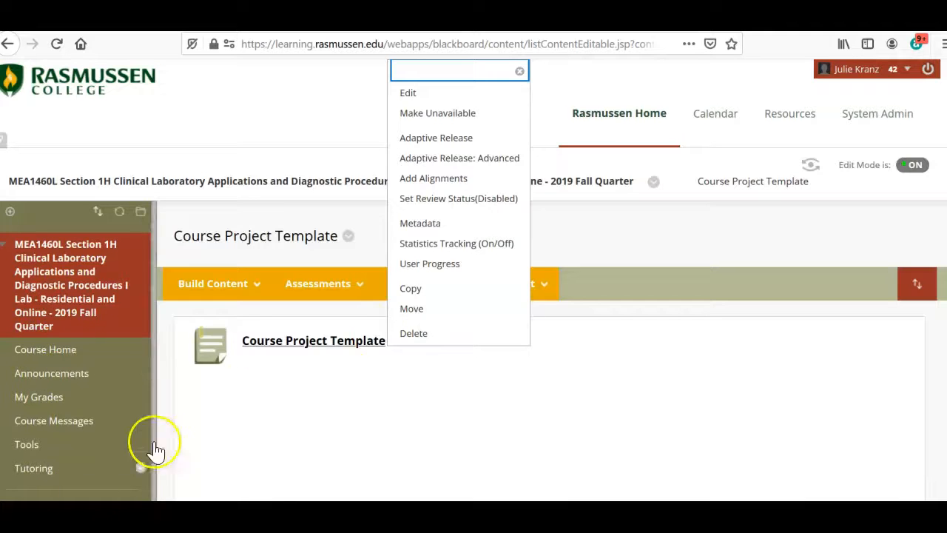
left_click(269, 451)
scroll(117, 379, "down", 3)
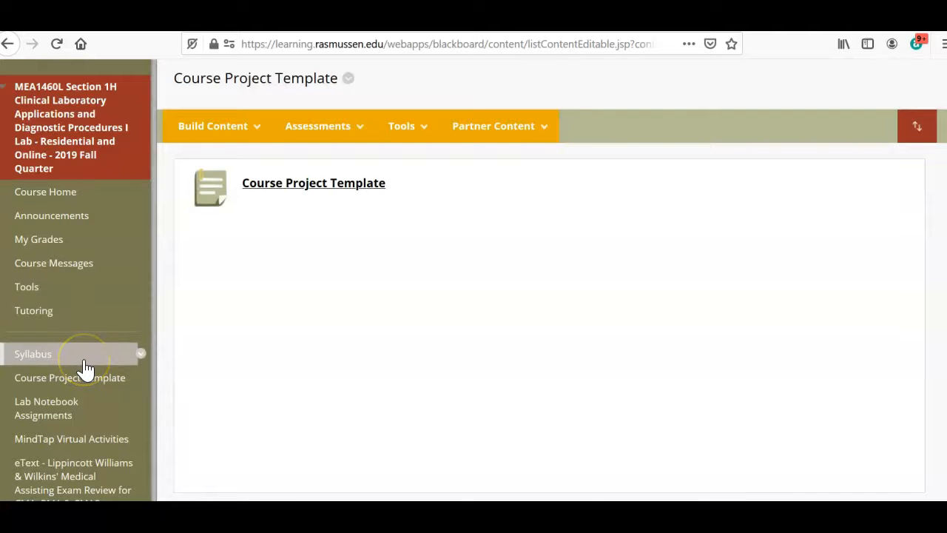
scroll(85, 368, "down", 10)
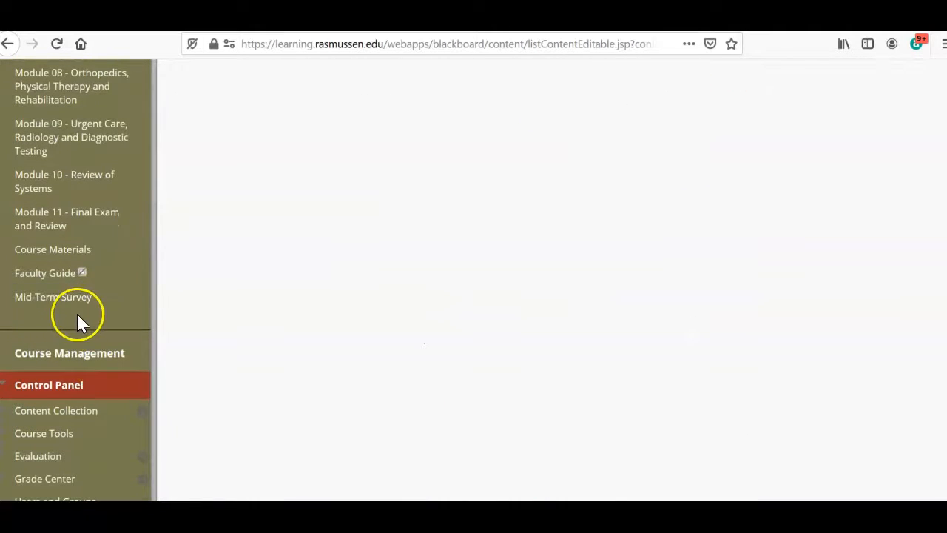
scroll(79, 322, "up", 10)
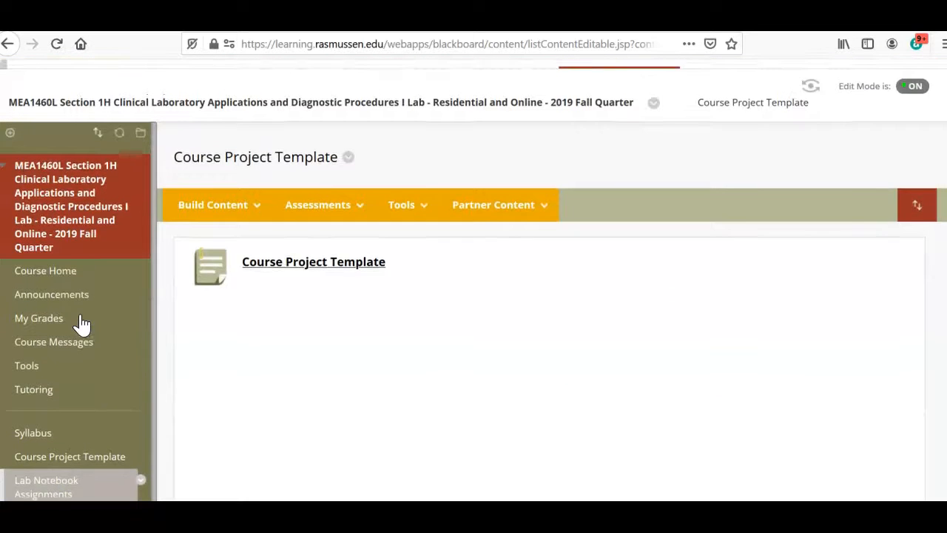
left_click(99, 135)
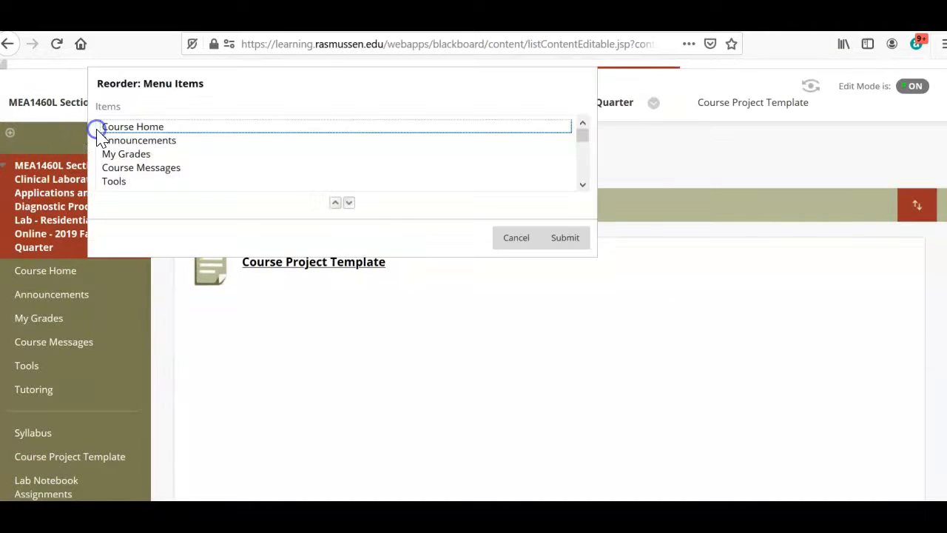
left_click(118, 182)
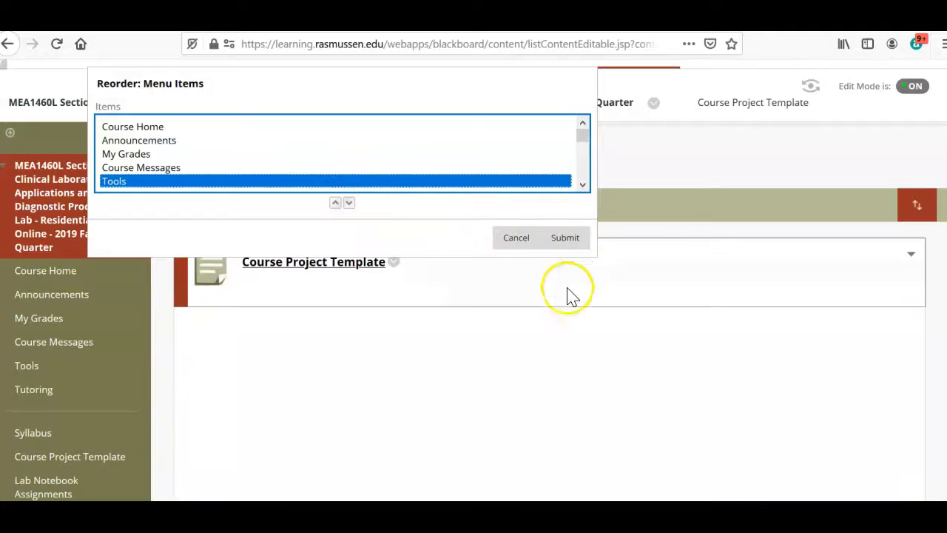
left_click(509, 243)
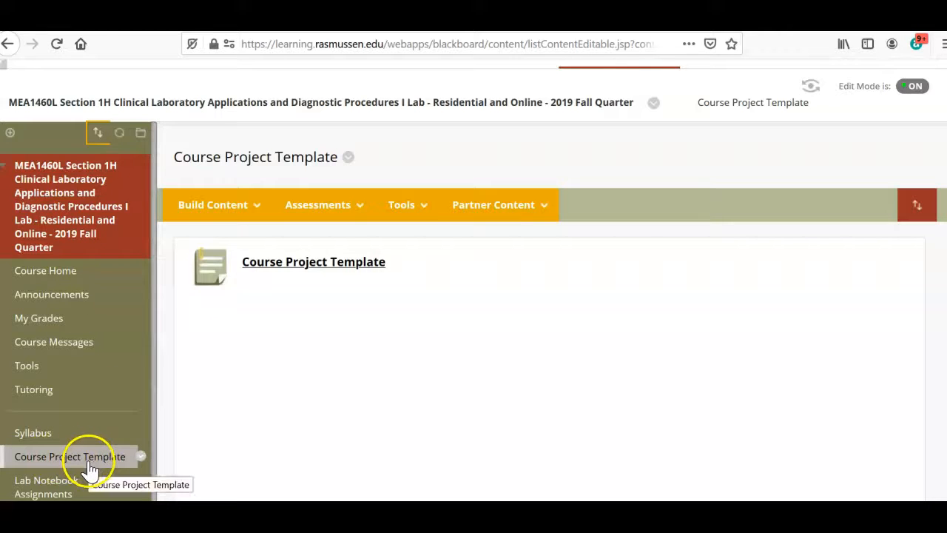
Add a content area named "Test area" to the course menu and make it available to users.
left_click(13, 136)
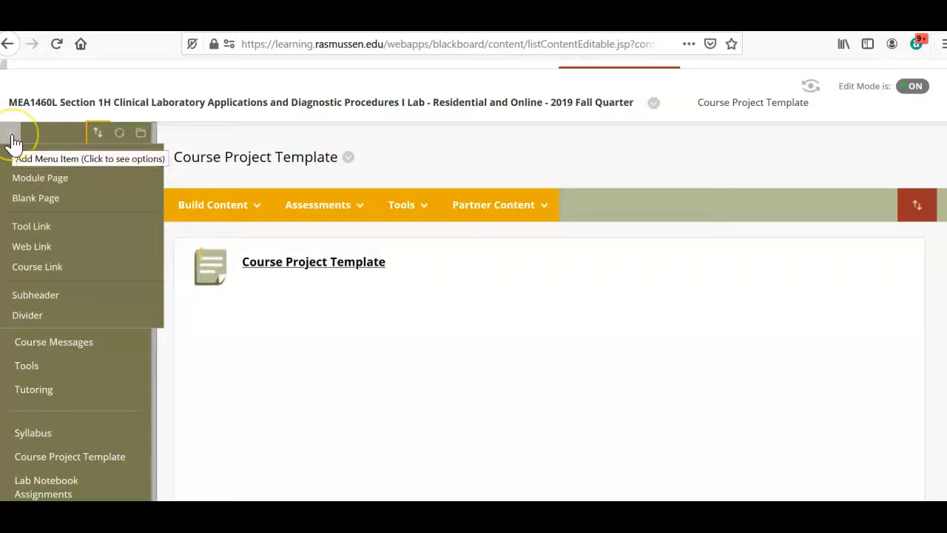
left_click(12, 135)
left_click(11, 137)
left_click(23, 168)
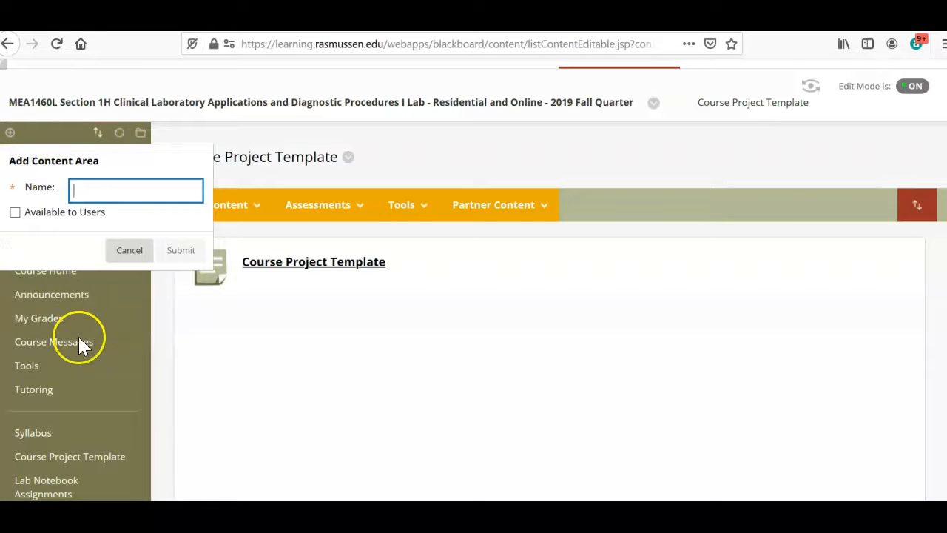
type("Test area")
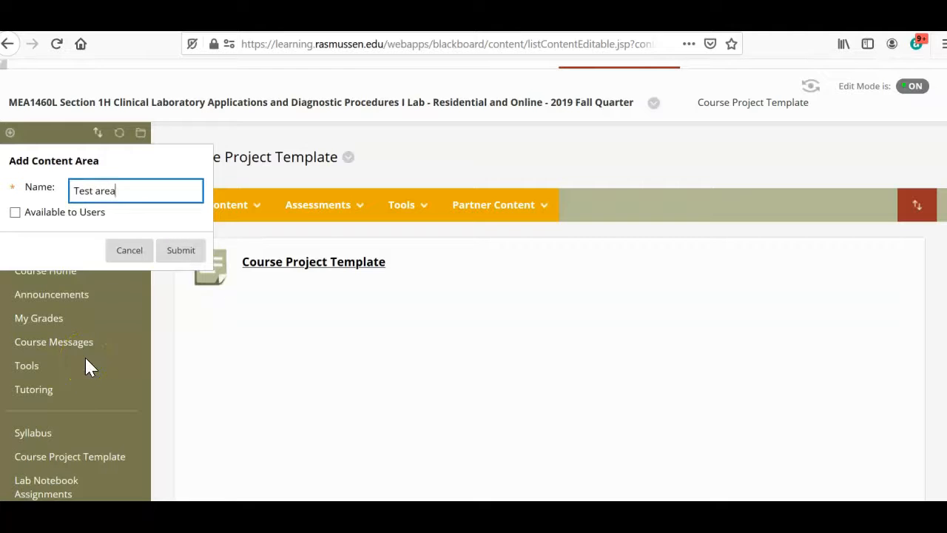
left_click(15, 212)
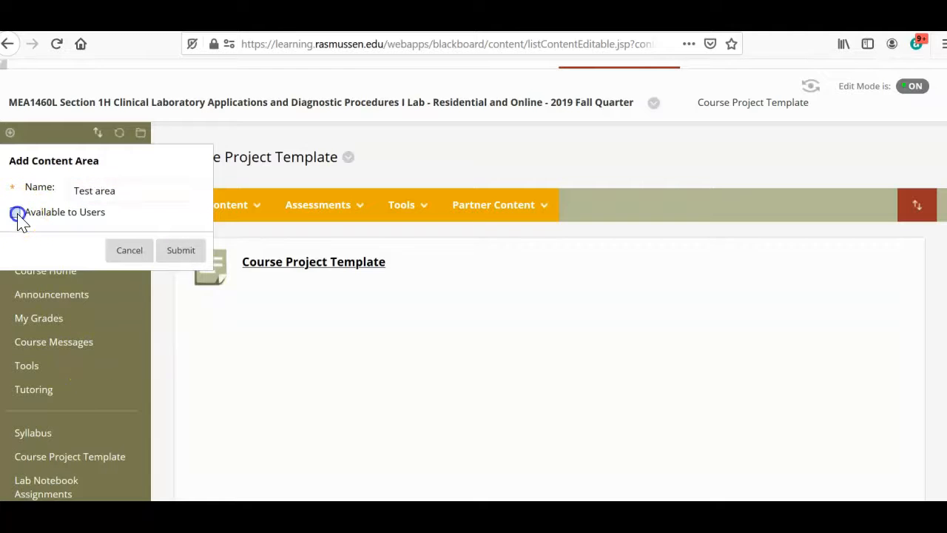
left_click(180, 251)
scroll(116, 275, "down", 3)
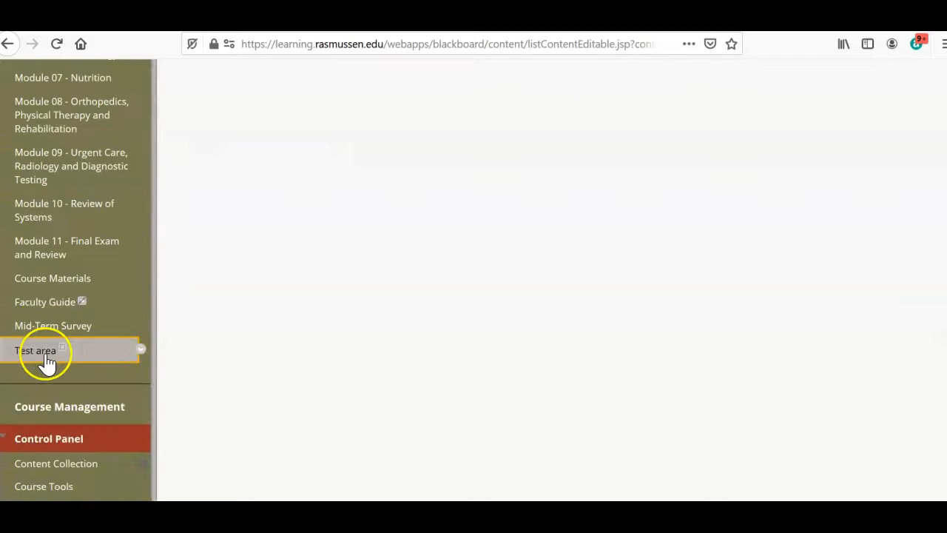
Reorder the course menu so that Test area sits directly below Syllabus, and submit the new order.
scroll(143, 307, "up", 6)
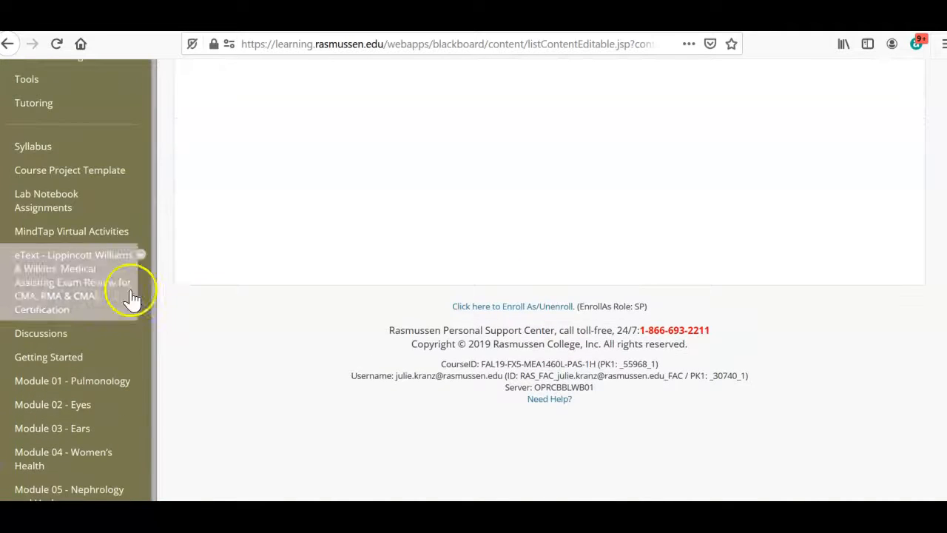
scroll(131, 296, "up", 5)
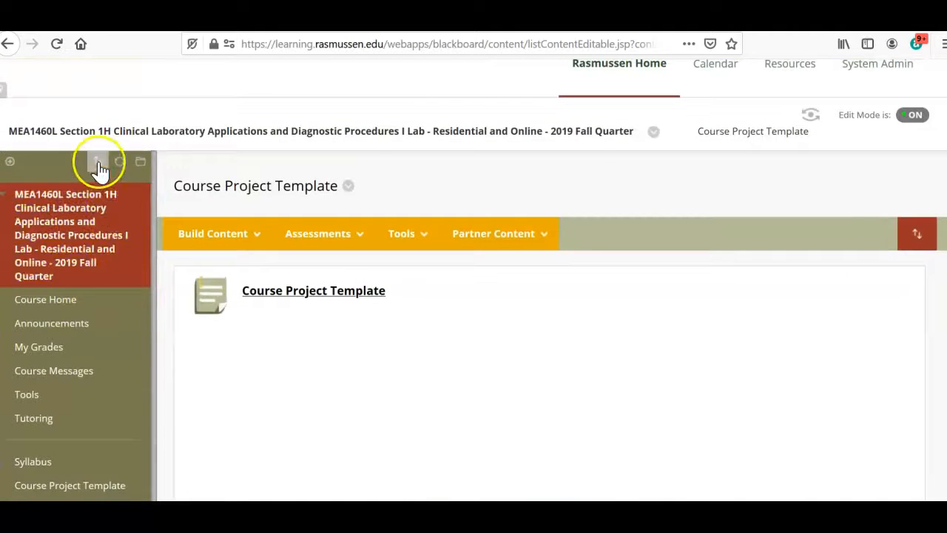
left_click(97, 162)
left_click_drag(582, 191, 597, 248)
left_click(131, 242)
left_click(335, 260)
left_click(335, 260)
left_click(335, 260)
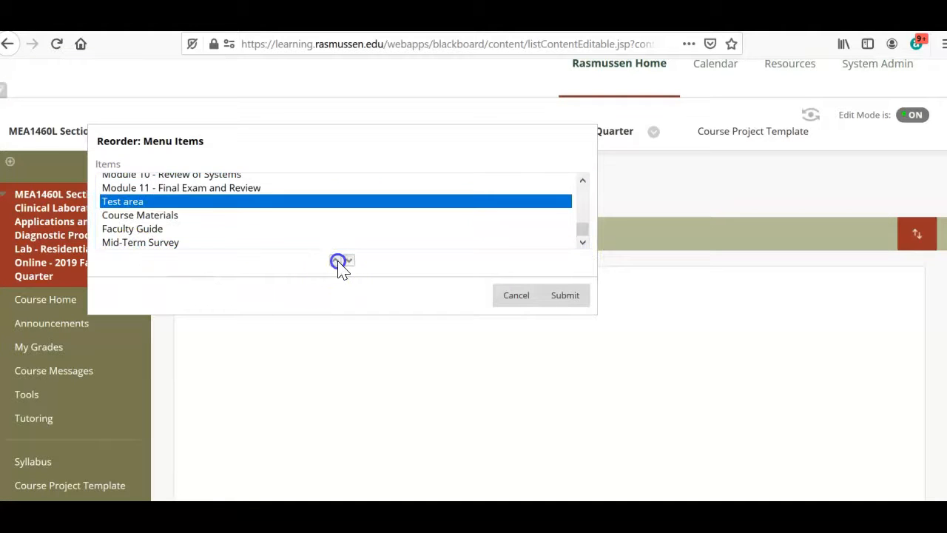
triple_click(338, 260)
triple_click(338, 260)
double_click(337, 260)
triple_click(336, 260)
double_click(334, 260)
left_click(335, 261)
left_click(335, 261)
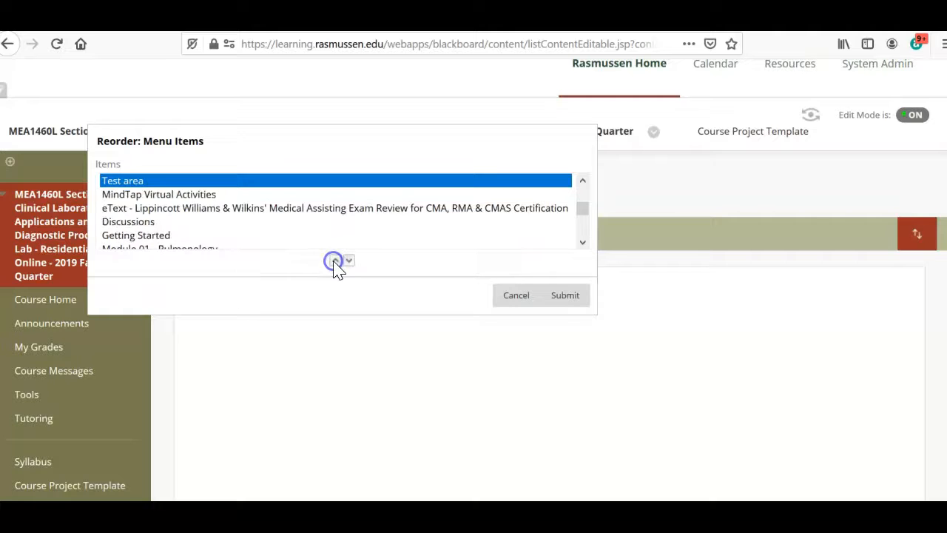
left_click(334, 260)
left_click(334, 261)
left_click(334, 261)
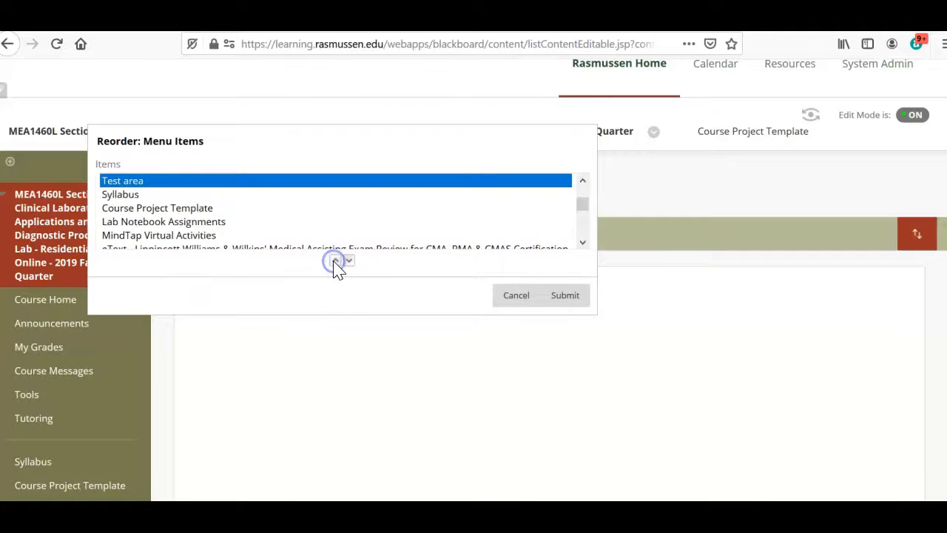
left_click(348, 261)
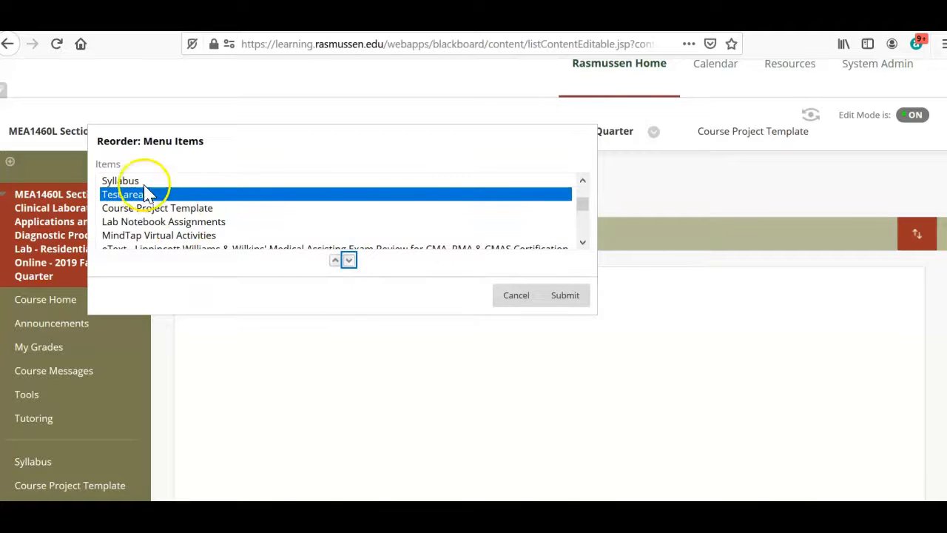
left_click(566, 296)
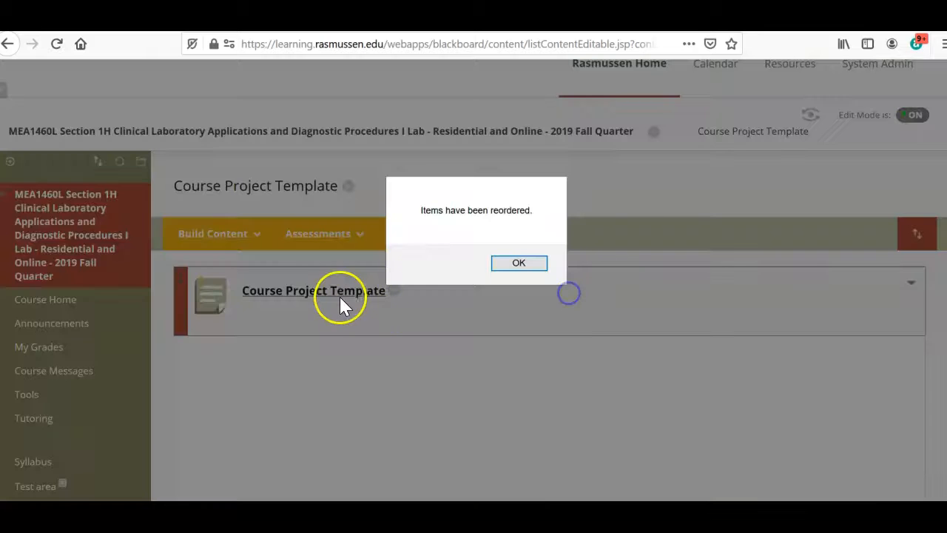
left_click(516, 269)
Open the Test area content area and examine the content types that can be built in it.
scroll(140, 340, "down", 2)
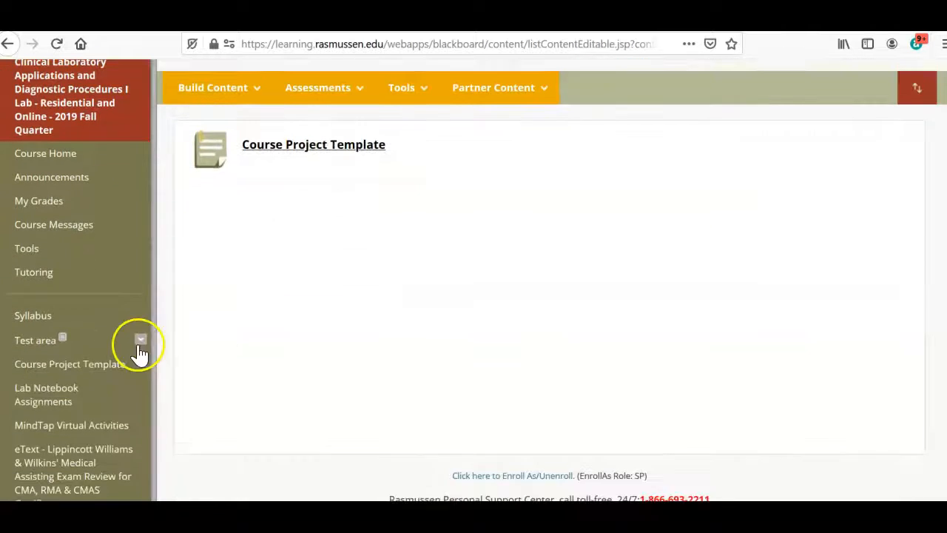
left_click(43, 331)
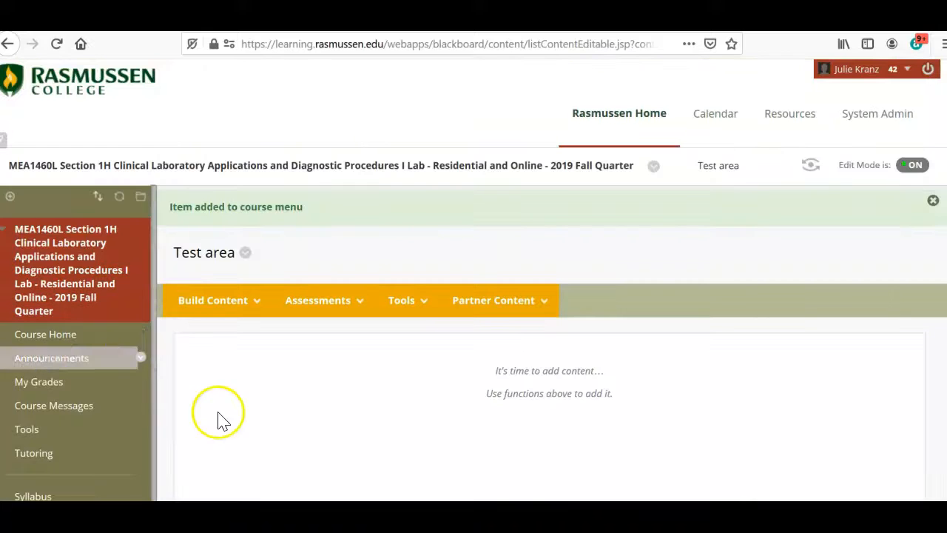
left_click(214, 313)
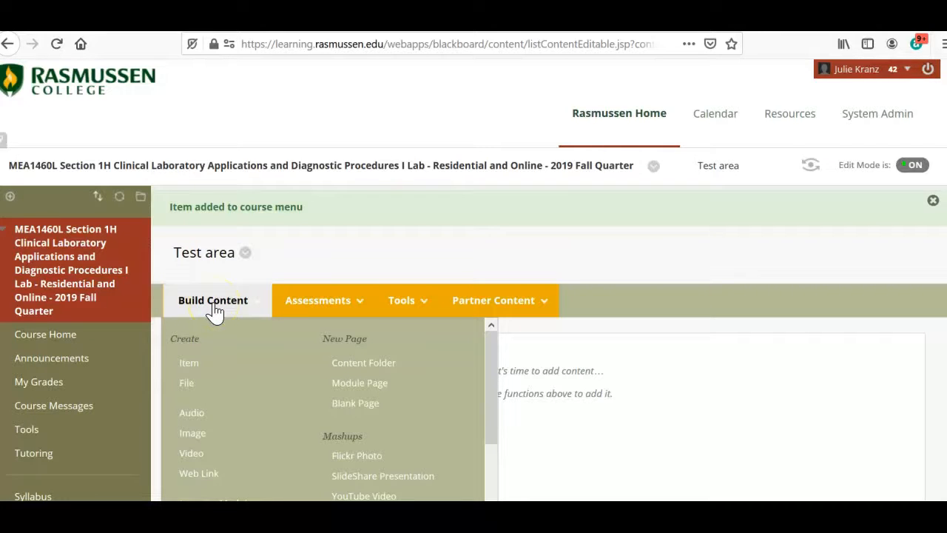
left_click(192, 386)
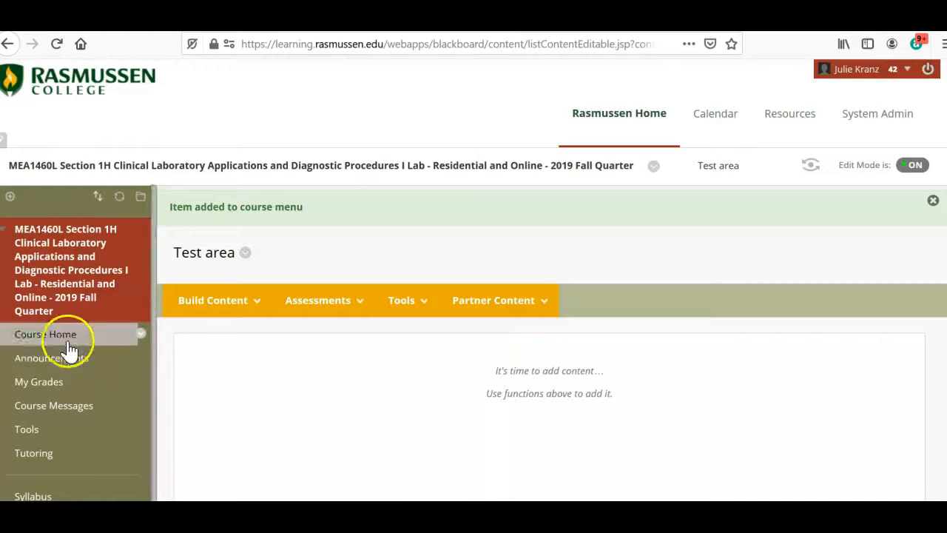
Delete the Test area content area from the course menu together with its content.
scroll(88, 473, "down", 1)
scroll(88, 467, "down", 3)
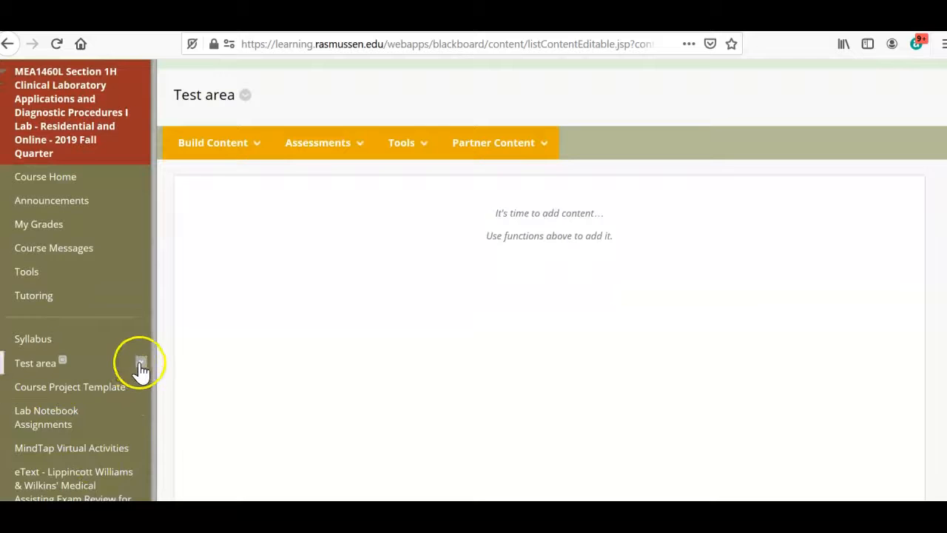
left_click(140, 365)
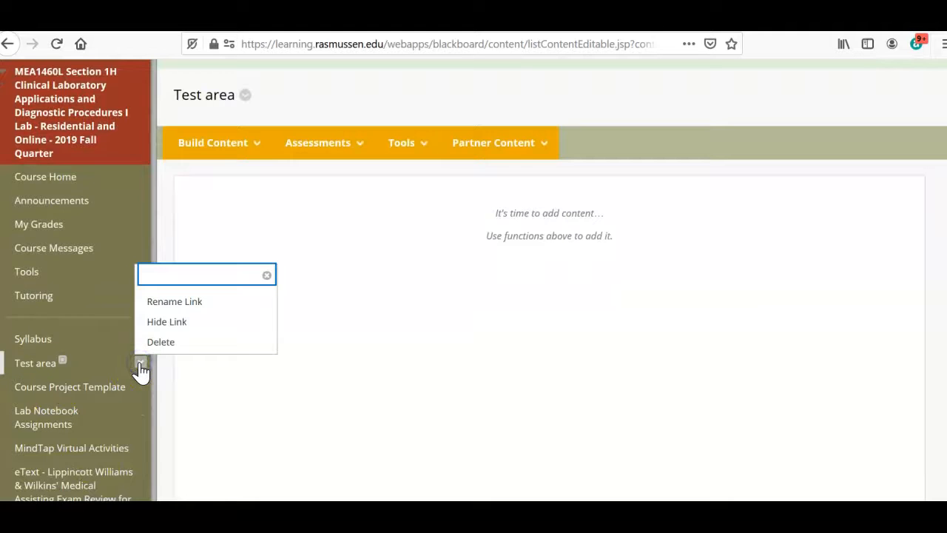
left_click(174, 341)
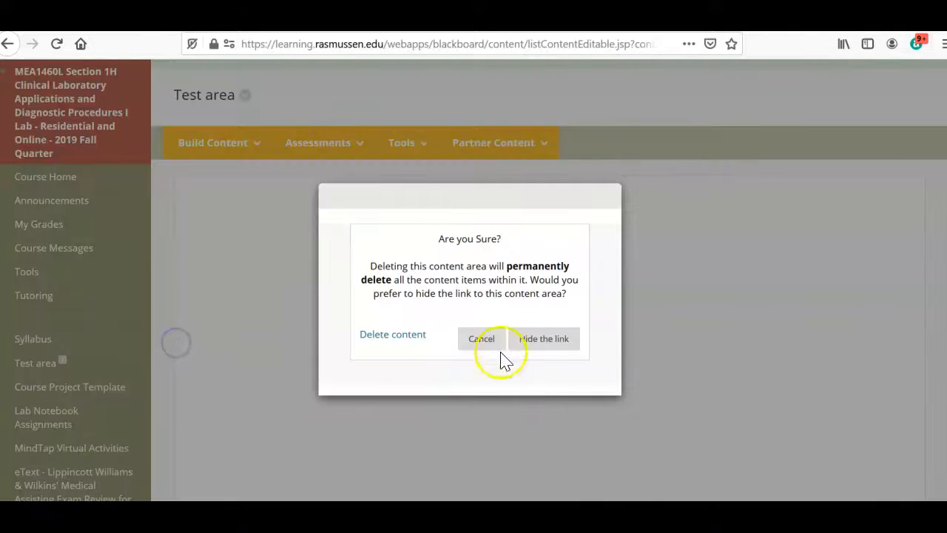
left_click(409, 335)
left_click(557, 300)
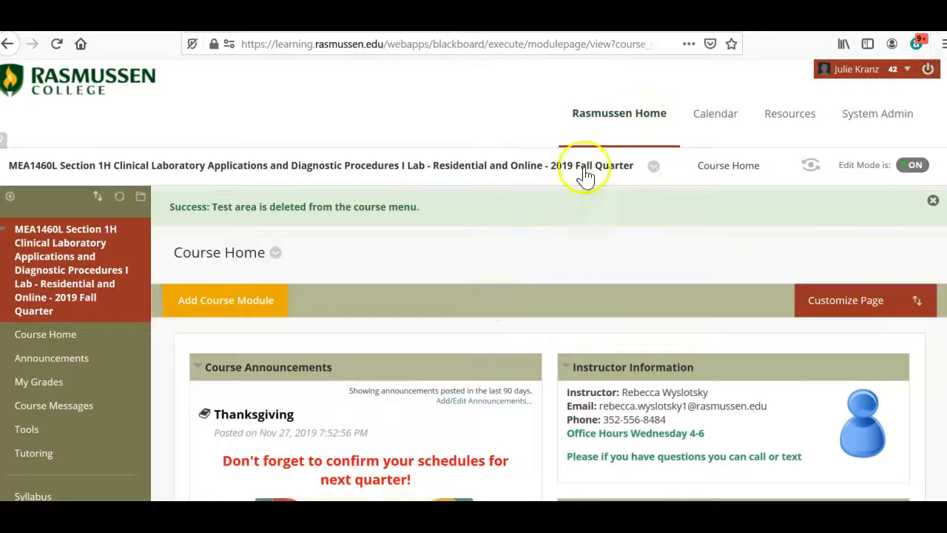
Return to Rasmussen Home and open the 2019 Fall Quarter course MEA1350L Section 1T.
left_click(592, 116)
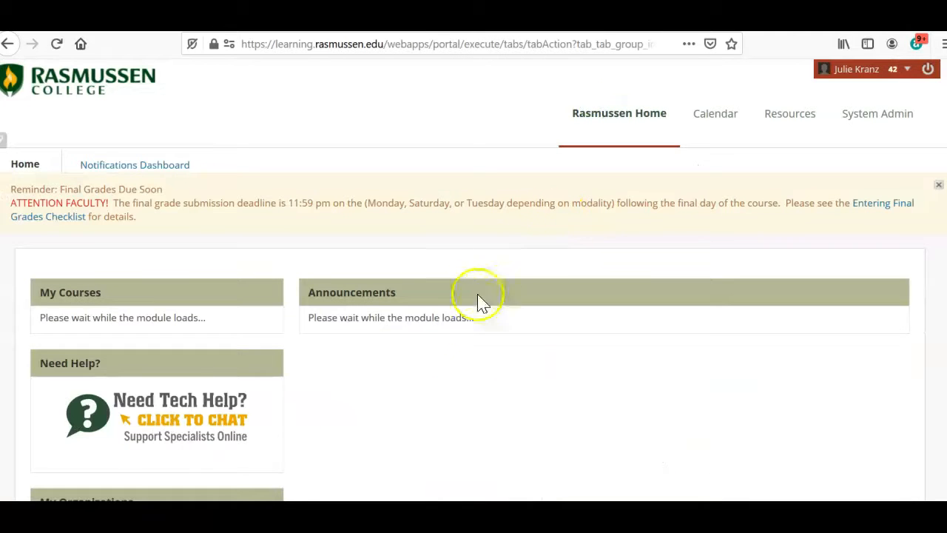
scroll(296, 315, "down", 3)
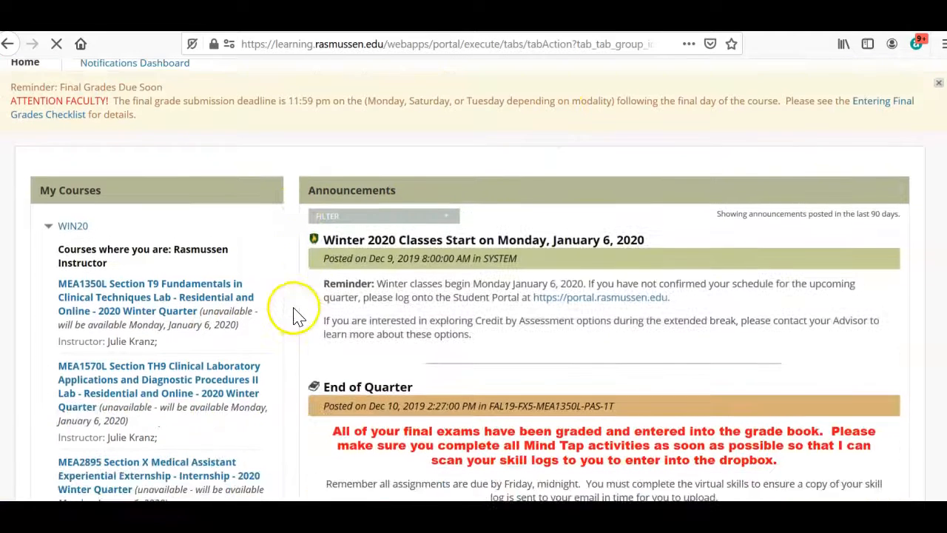
scroll(296, 314, "down", 2)
scroll(296, 311, "down", 2)
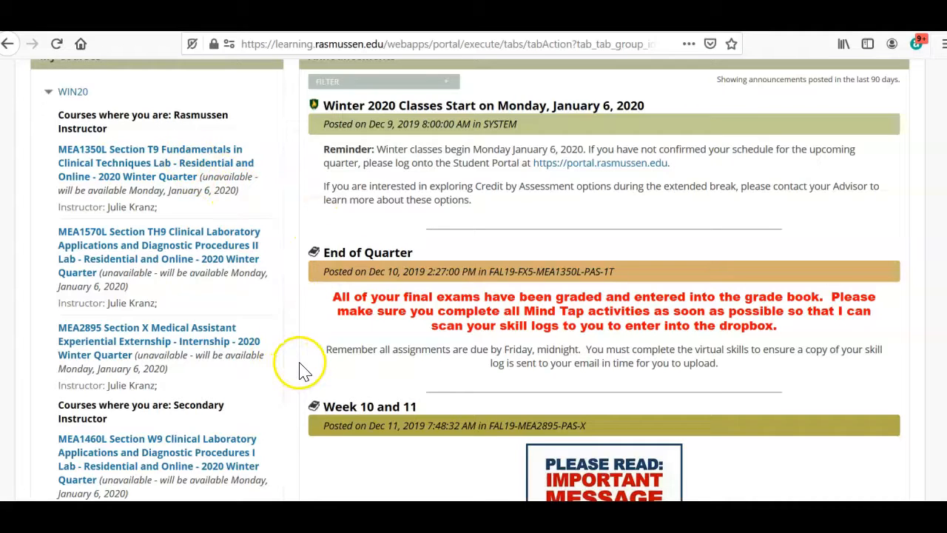
scroll(296, 363, "down", 2)
scroll(296, 363, "up", 2)
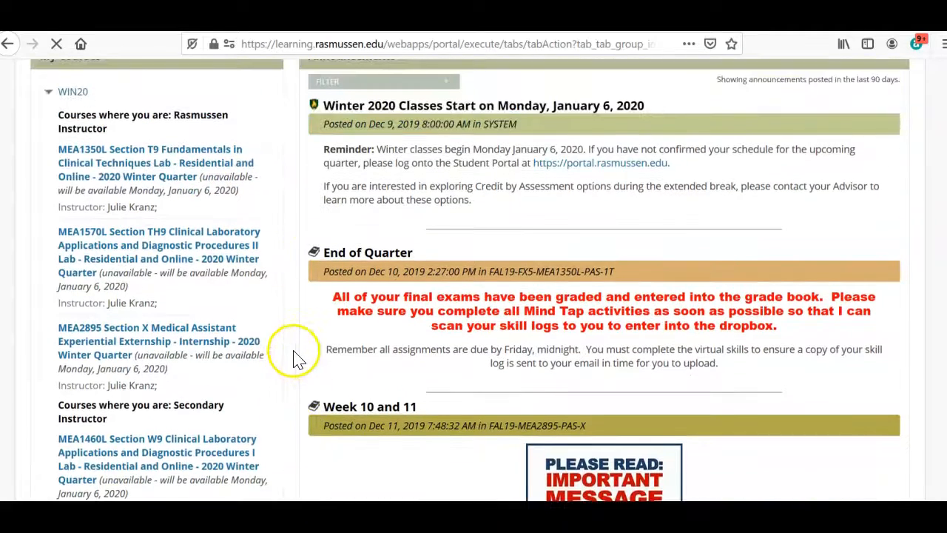
scroll(296, 375, "down", 6)
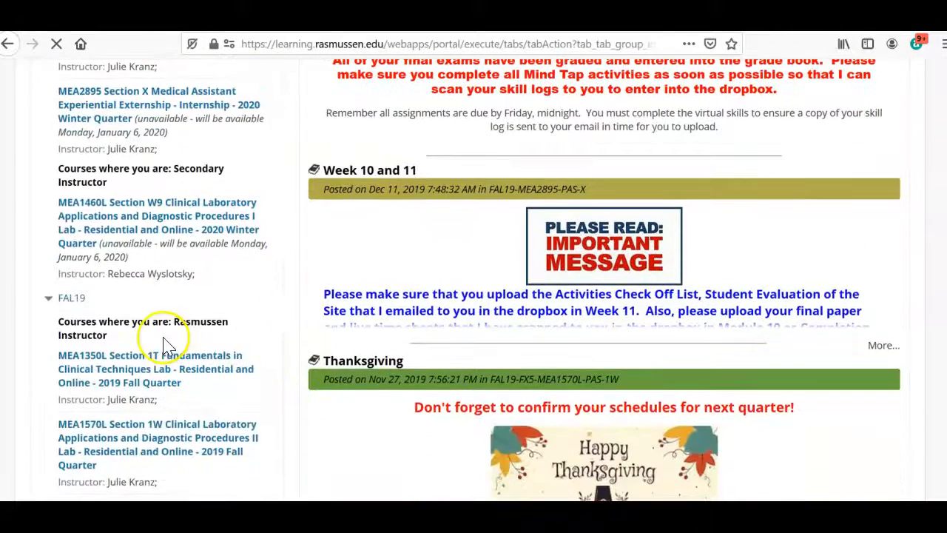
left_click(150, 361)
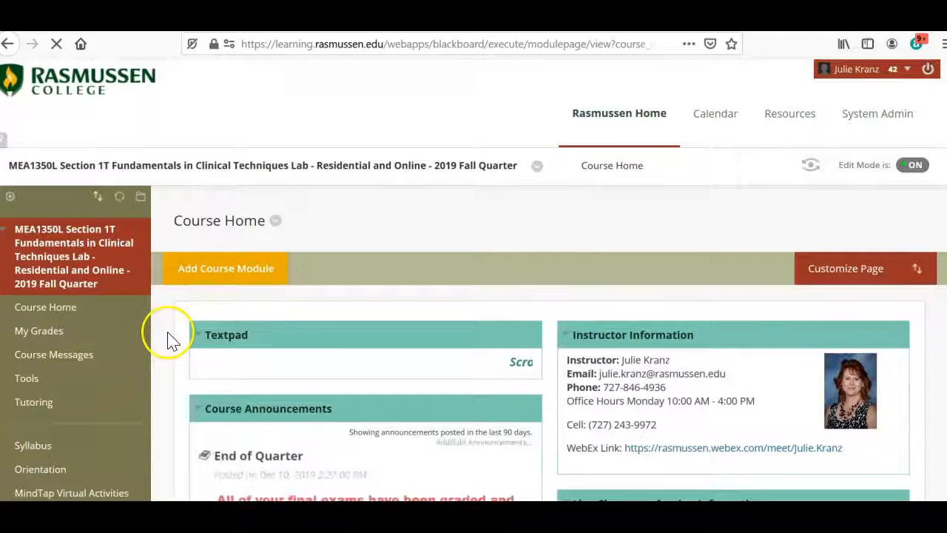
Open the Orientation content area from the course menu and check the options offered for it.
scroll(167, 339, "down", 4)
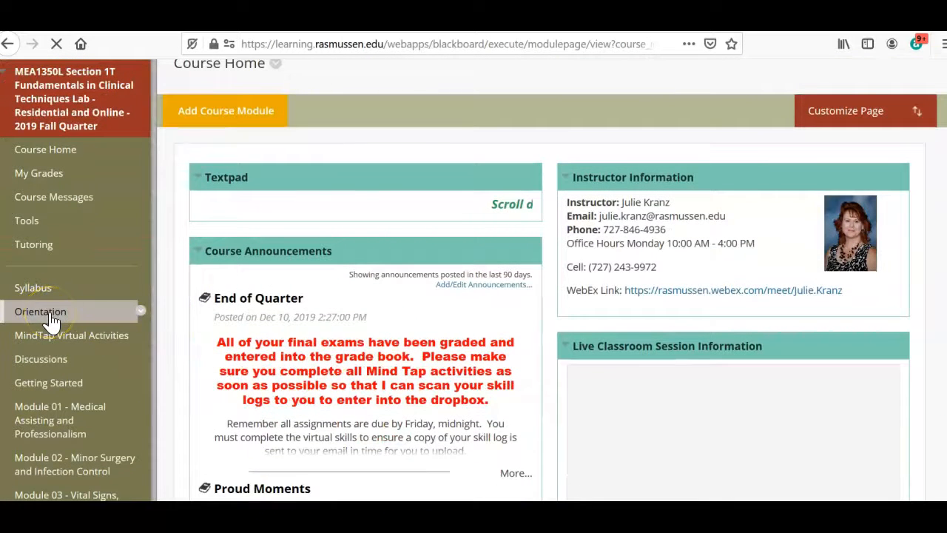
left_click(140, 311)
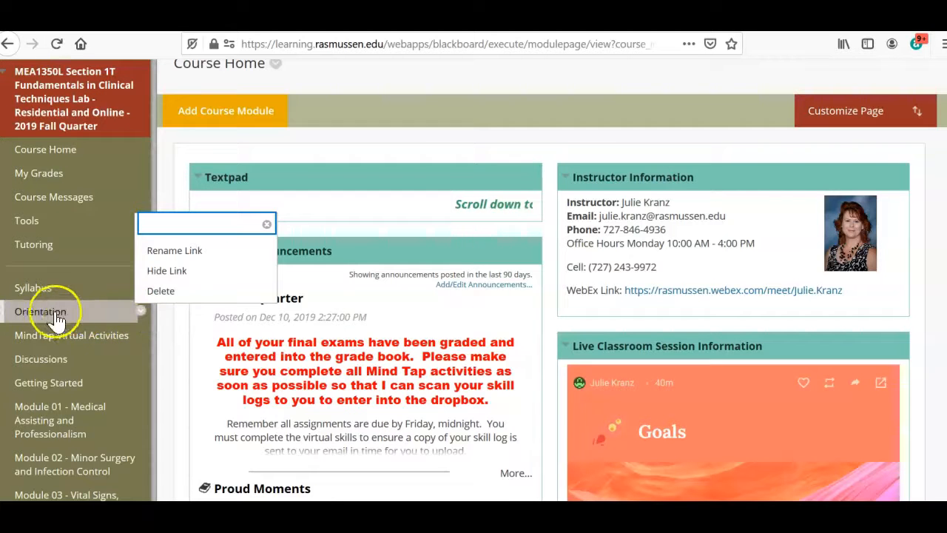
left_click(164, 335)
left_click(40, 313)
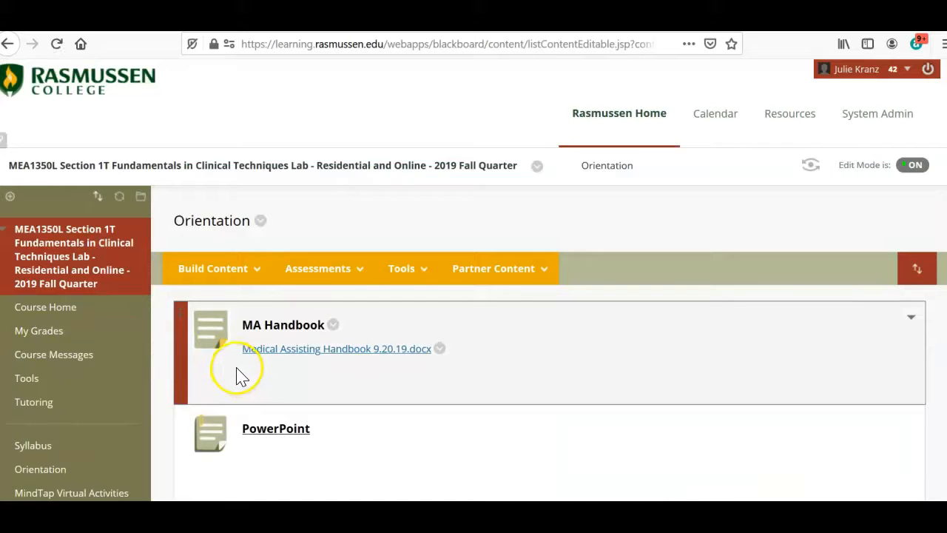
left_click(262, 223)
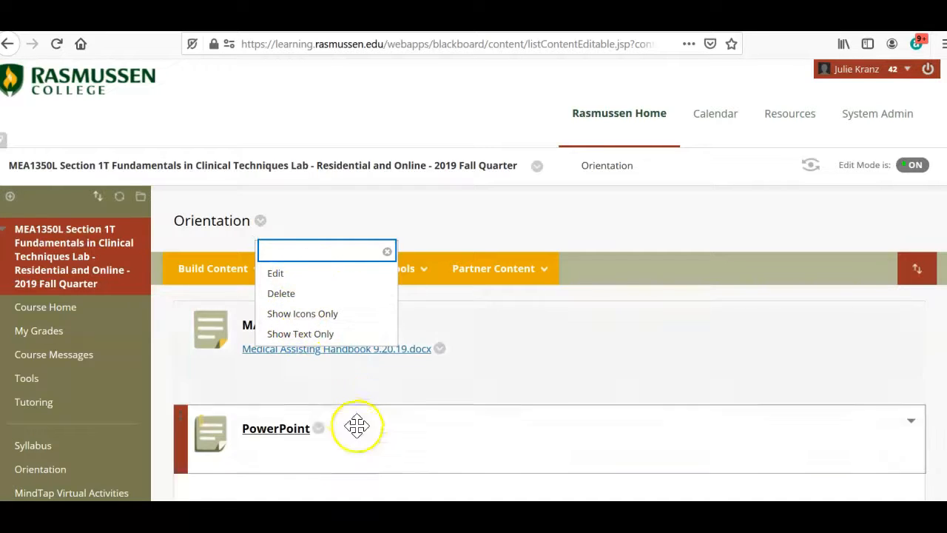
left_click(580, 384)
Open the attached file Medical Assisting Handbook 9.20.19.docx of the MA Handbook item with Microsoft Word.
left_click(440, 350)
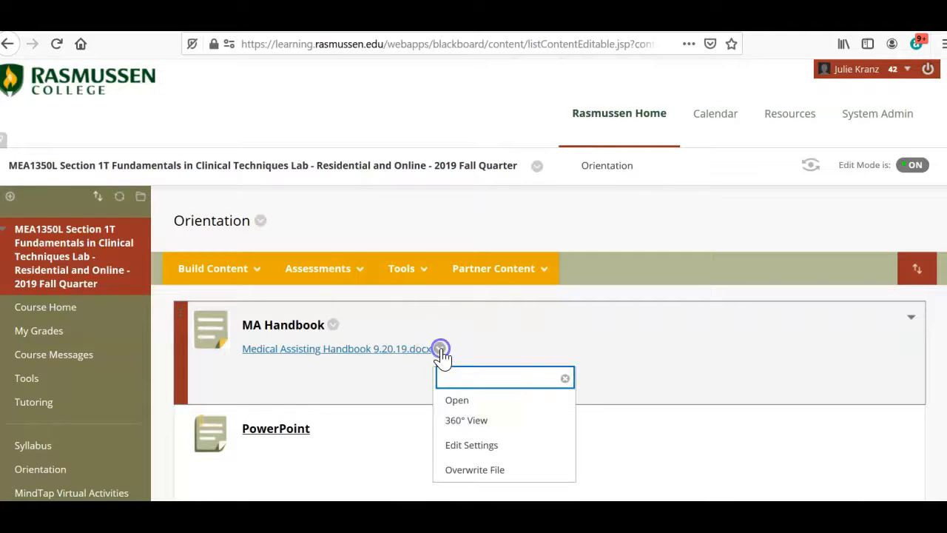
left_click(465, 401)
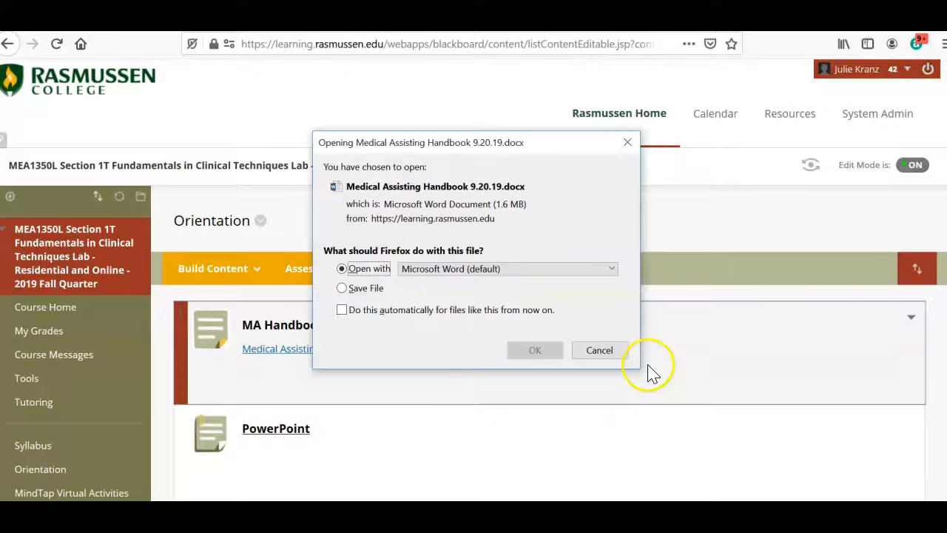
left_click(533, 364)
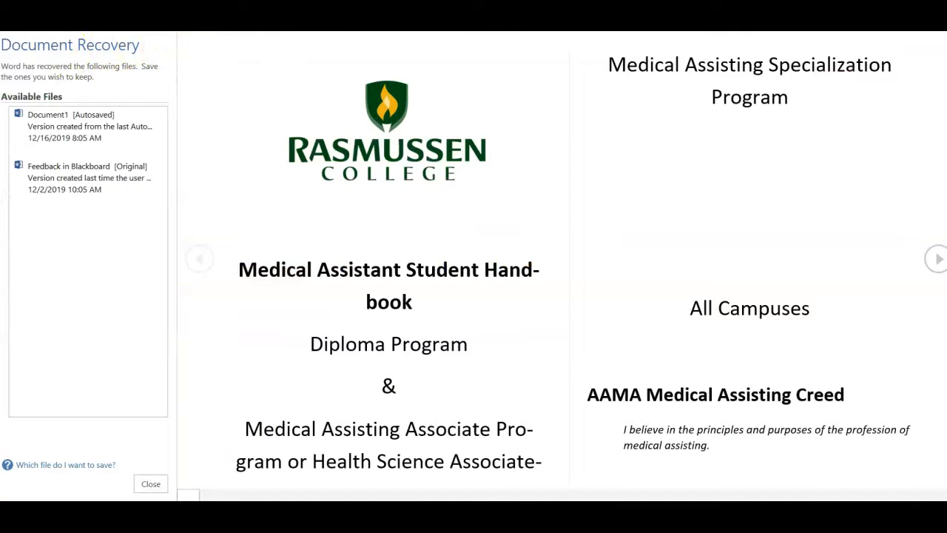
Save the handbook to USB Drive (E:) as Medical Assisting Handbook 9.20.19 and close Word, removing the recovered files.
left_click(12, 34)
left_click(44, 160)
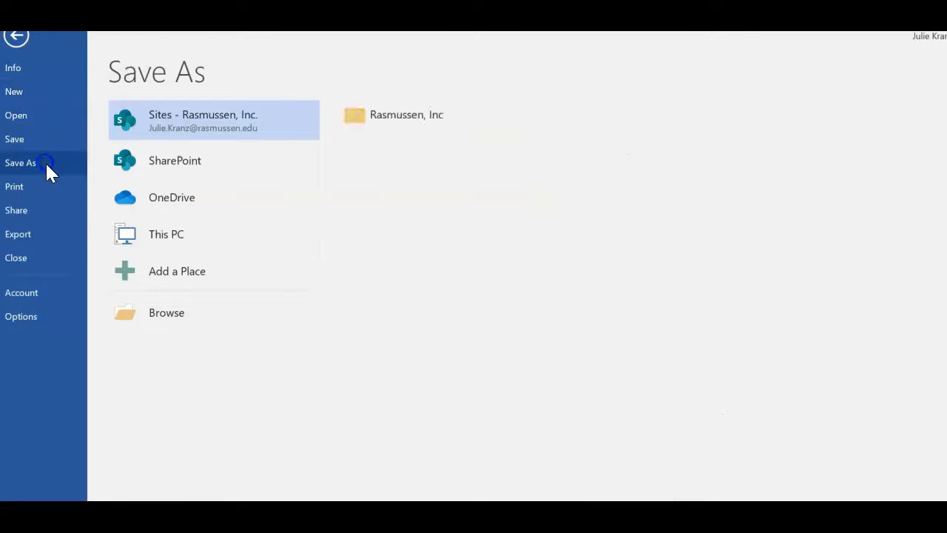
left_click(209, 239)
left_click(381, 141)
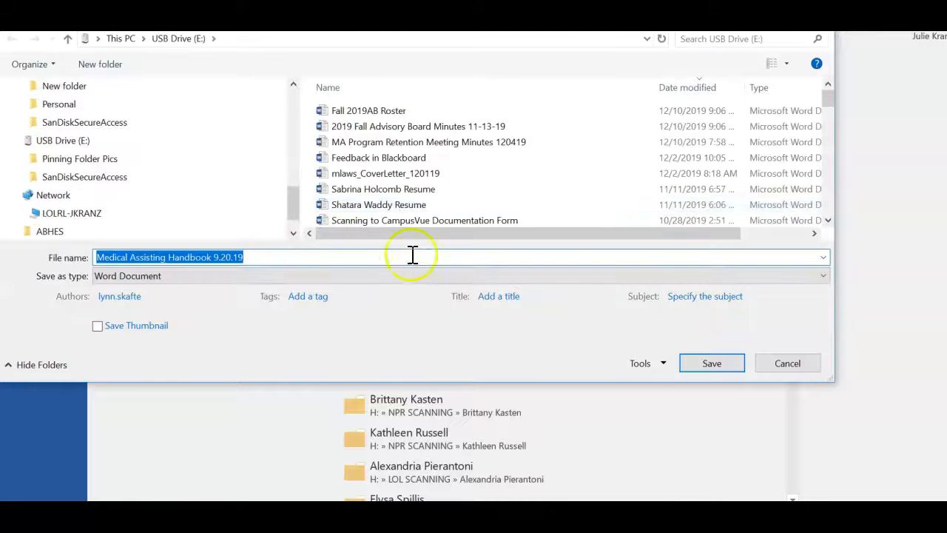
left_click(708, 370)
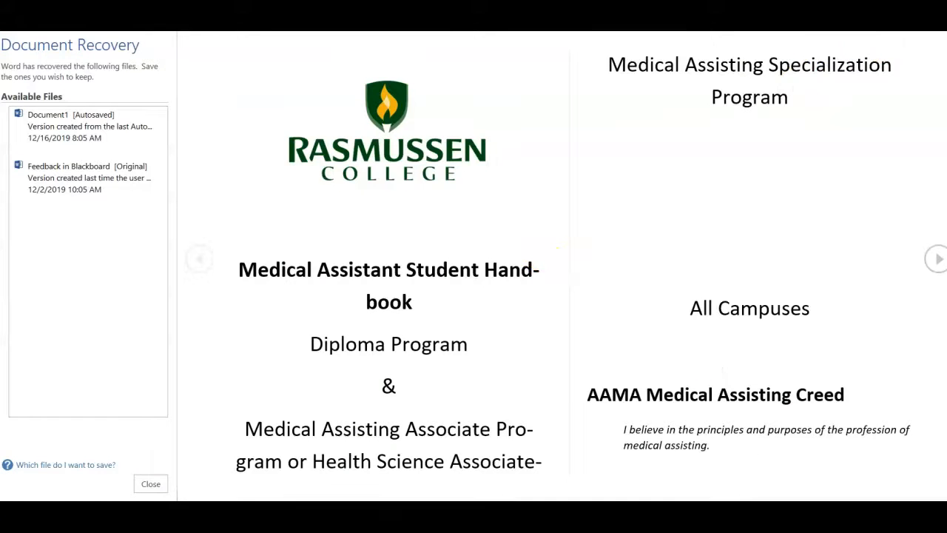
left_click(940, 22)
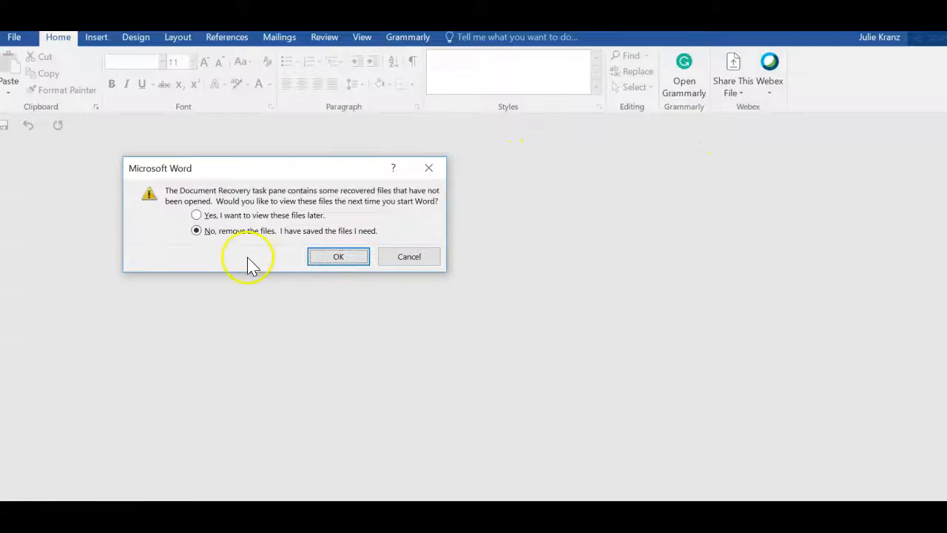
left_click(315, 256)
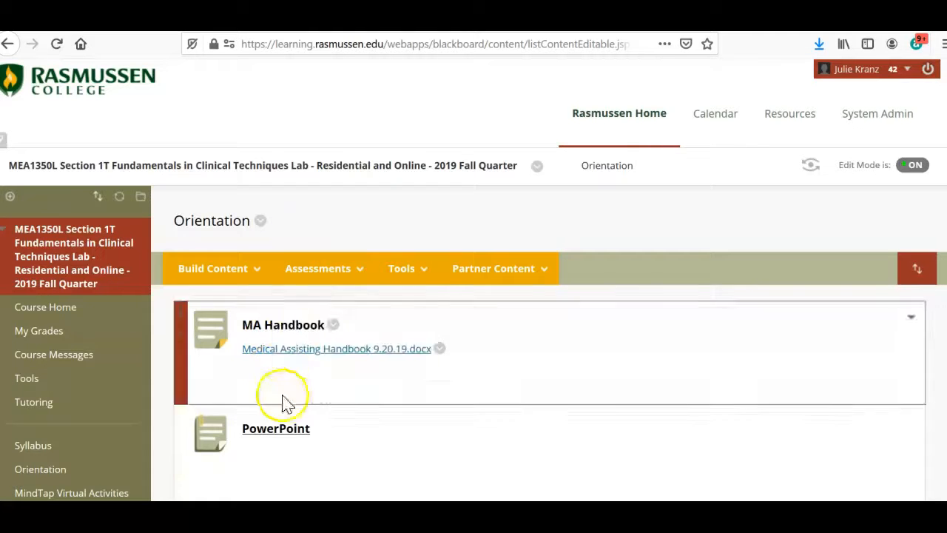
Open the orientation presentation from the PowerPoint item with Microsoft PowerPoint.
left_click(303, 430)
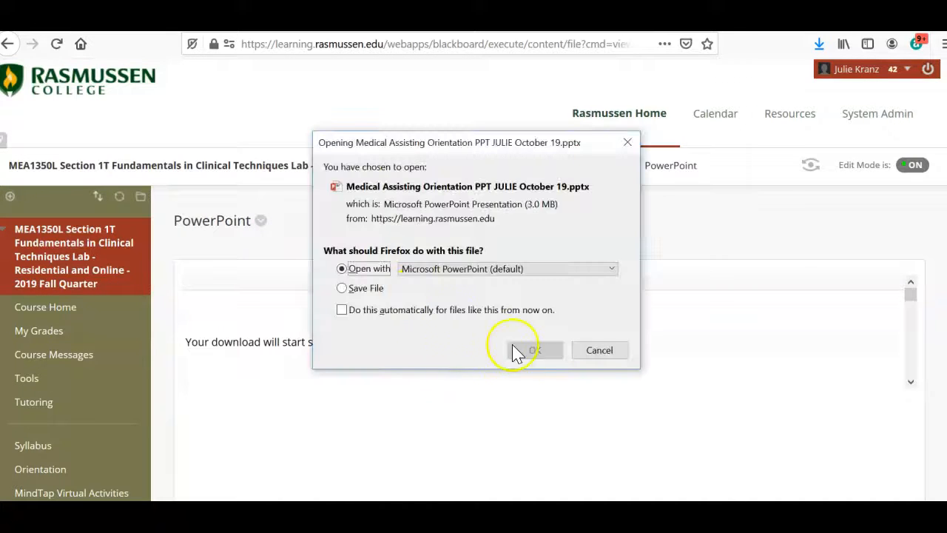
left_click(537, 352)
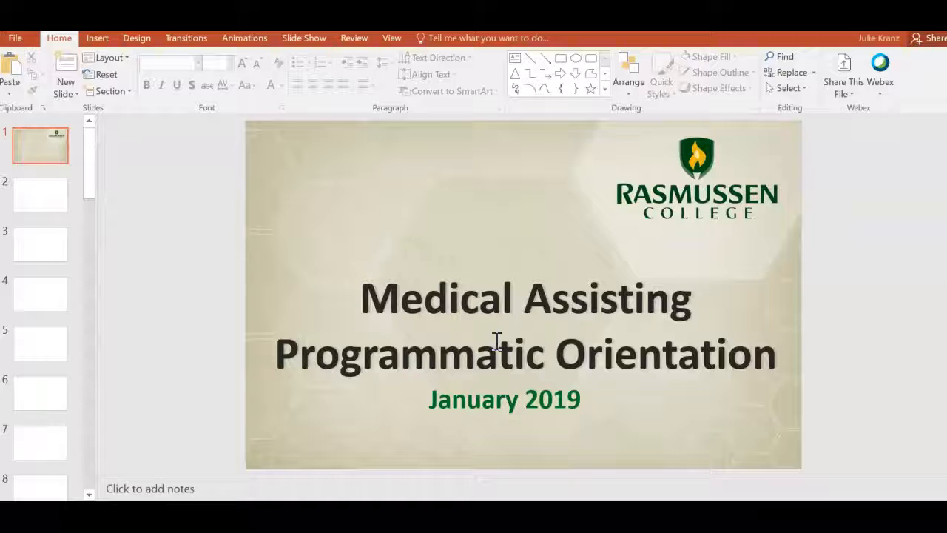
Save a copy of the orientation presentation to USB Drive (E:), keeping the suggested file name and the PowerPoint Presentation type.
left_click(18, 39)
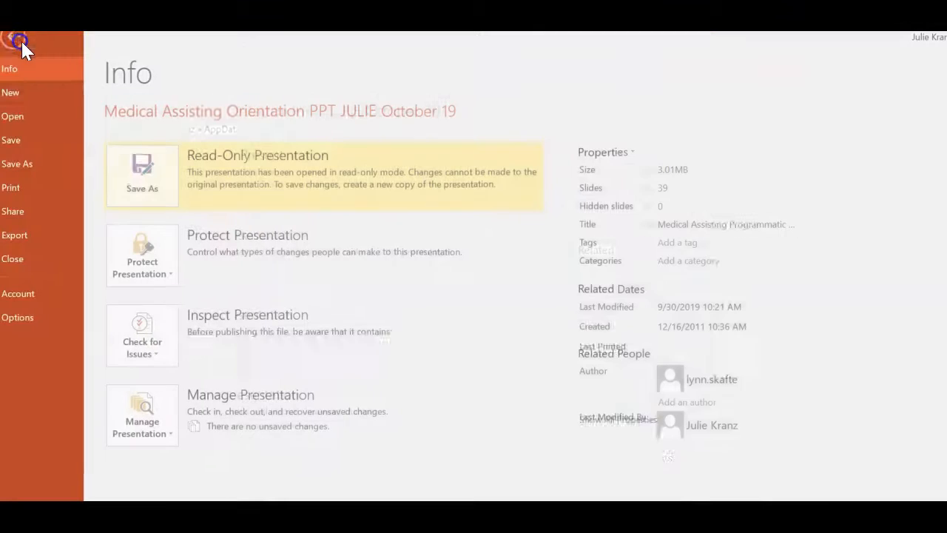
left_click(44, 162)
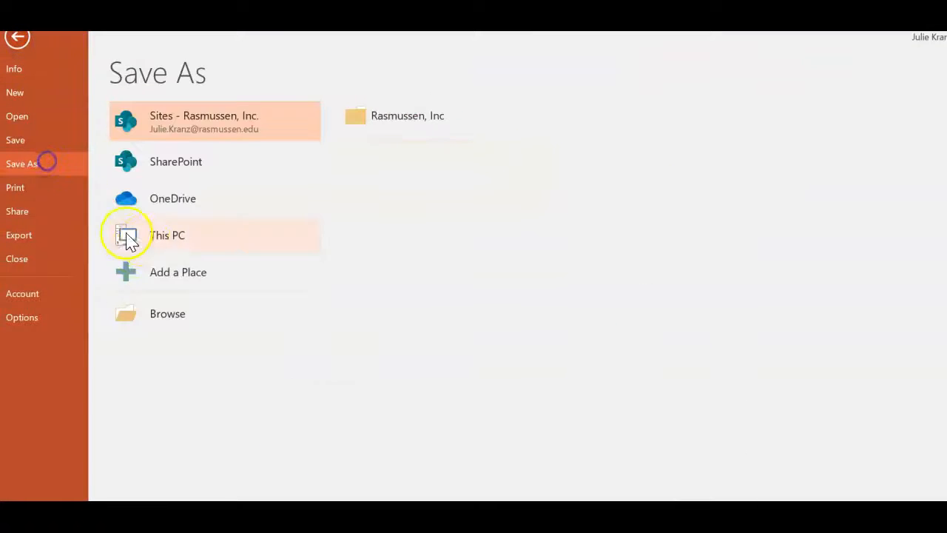
left_click(213, 243)
left_click(398, 182)
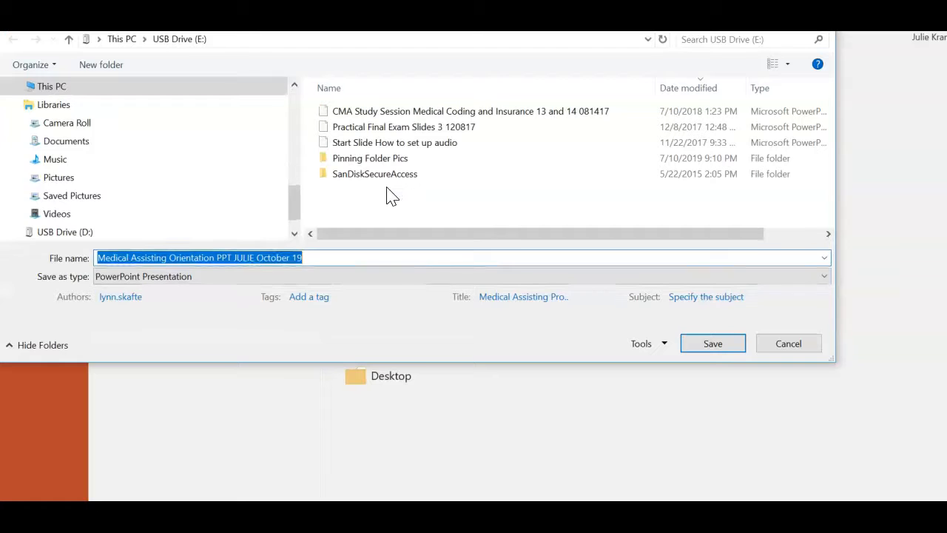
left_click(710, 344)
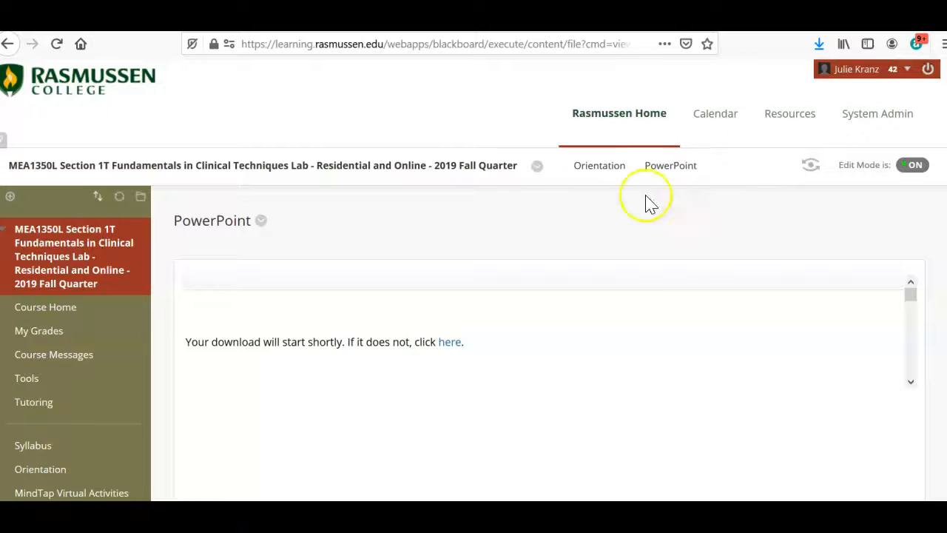
Switch back to Blackboard and open the MEA1350L Section T9 course for 2020 Winter Quarter from the home page's course list.
left_click(620, 113)
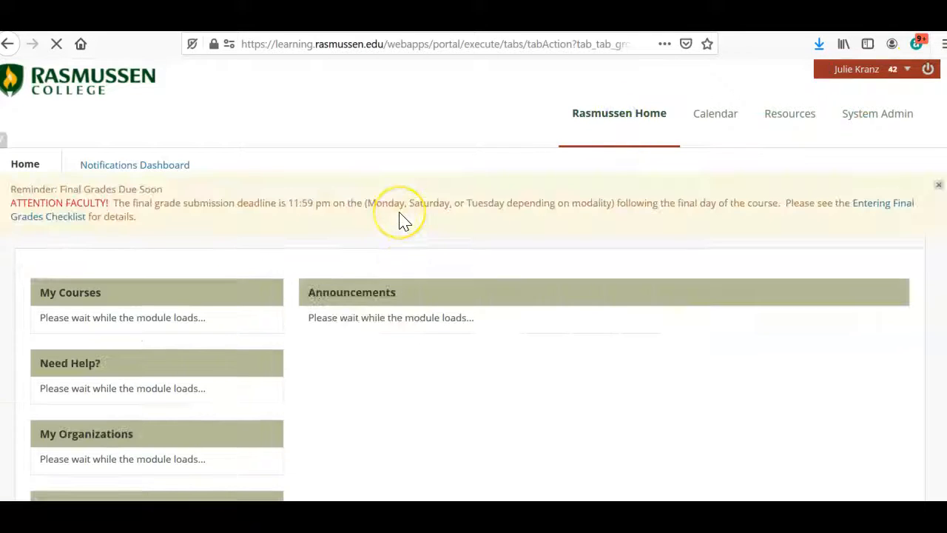
scroll(273, 196, "down", 2)
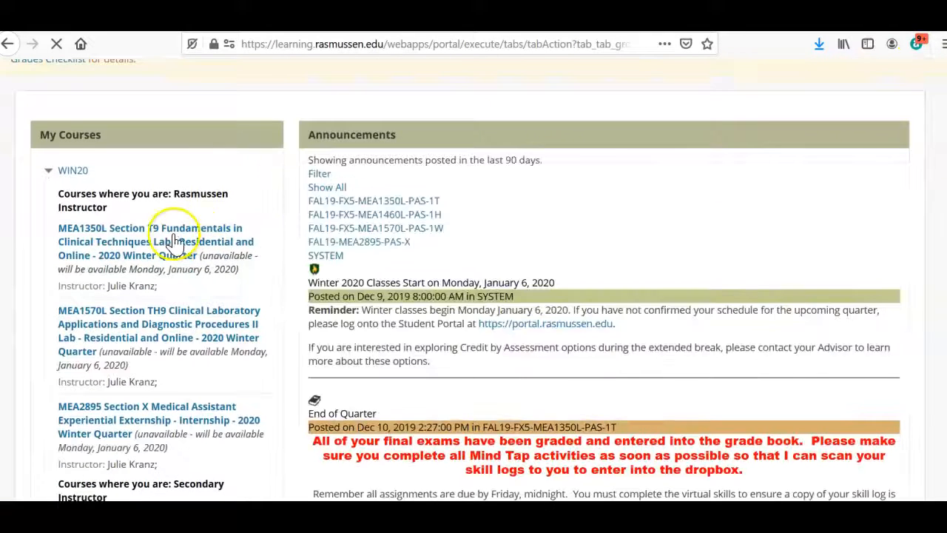
left_click(170, 229)
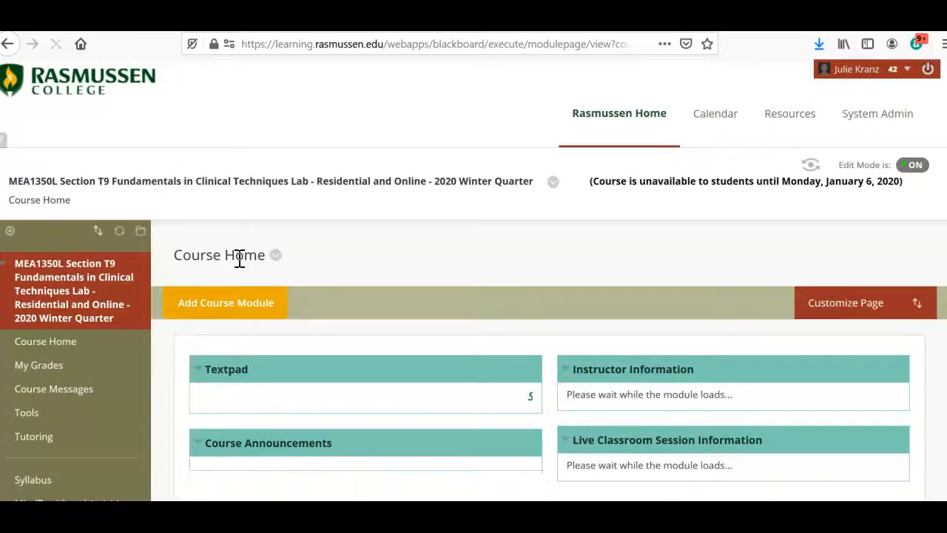
Add a content area named Orientation to the course menu and make it available to users.
scroll(239, 259, "down", 2)
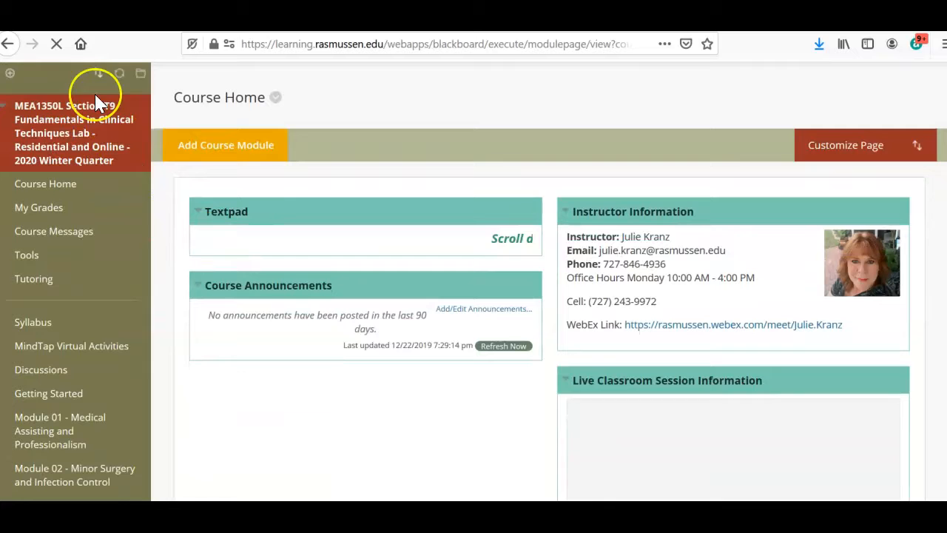
left_click(10, 72)
left_click(25, 101)
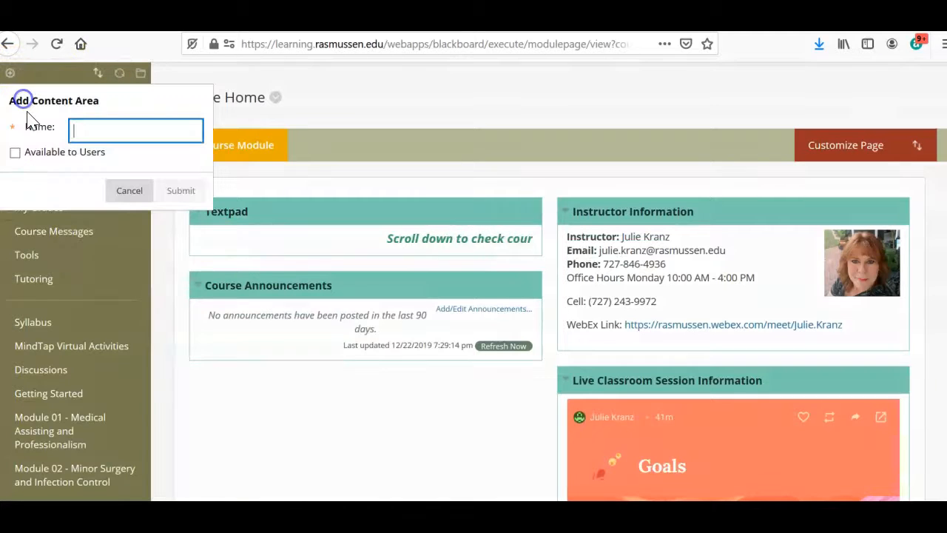
type("O")
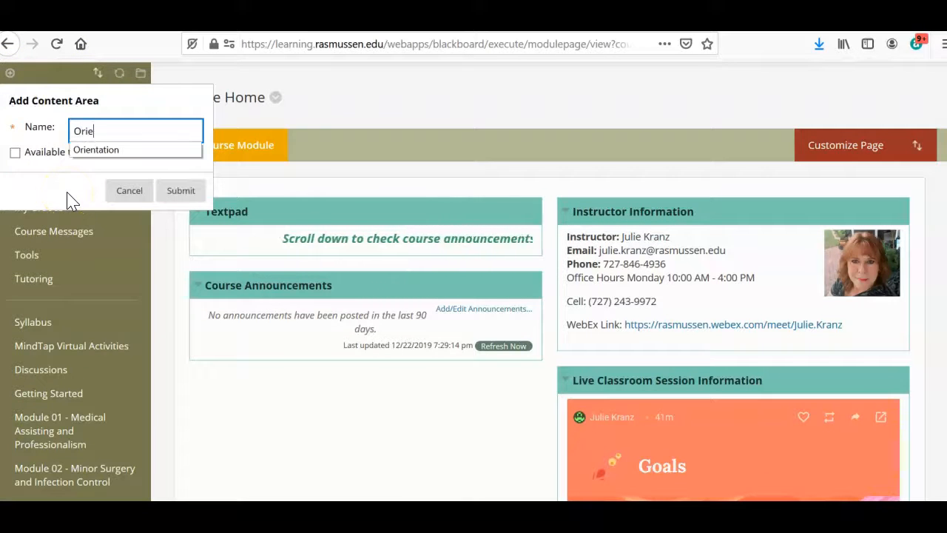
type("rie")
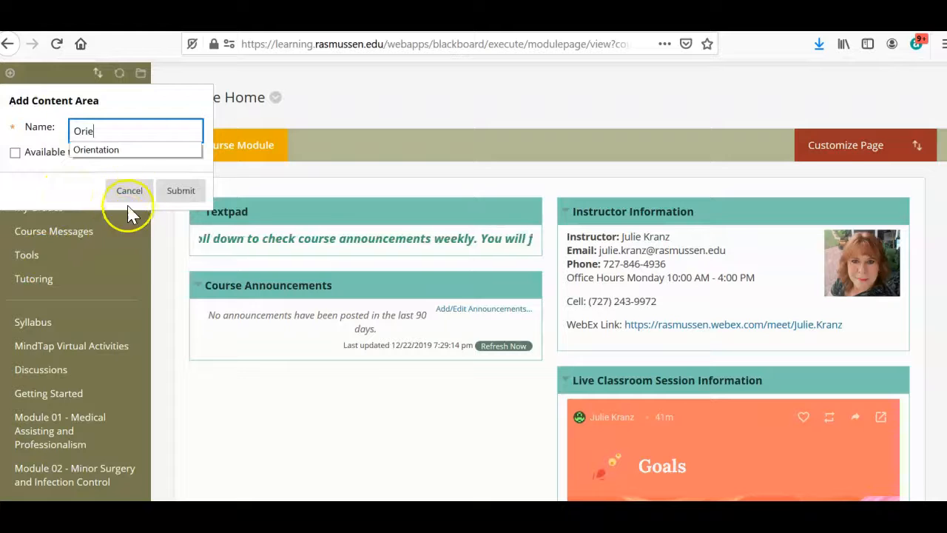
left_click(125, 150)
left_click(16, 153)
left_click(183, 190)
Reorder the course menu so that Orientation sits directly below Syllabus, and submit the new order.
scroll(119, 211, "down", 3)
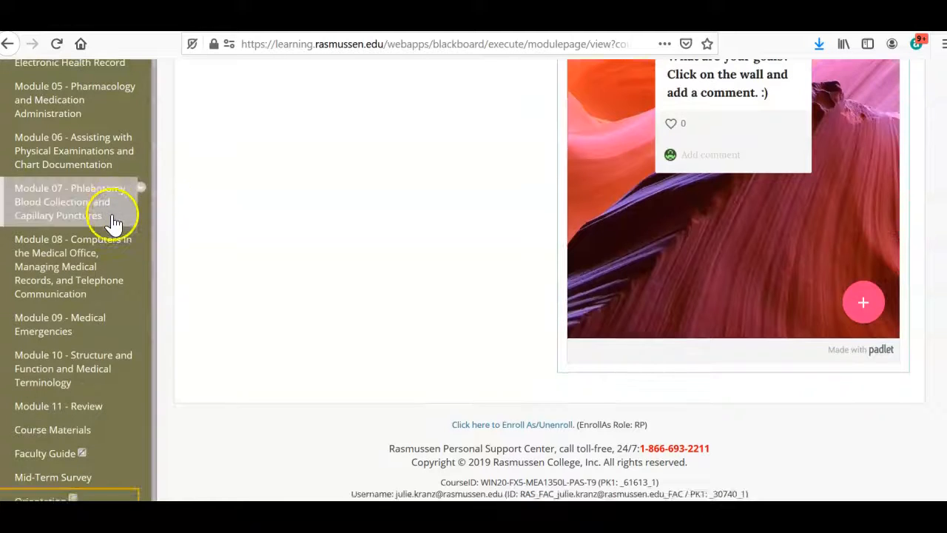
scroll(113, 259, "up", 6)
scroll(115, 244, "up", 5)
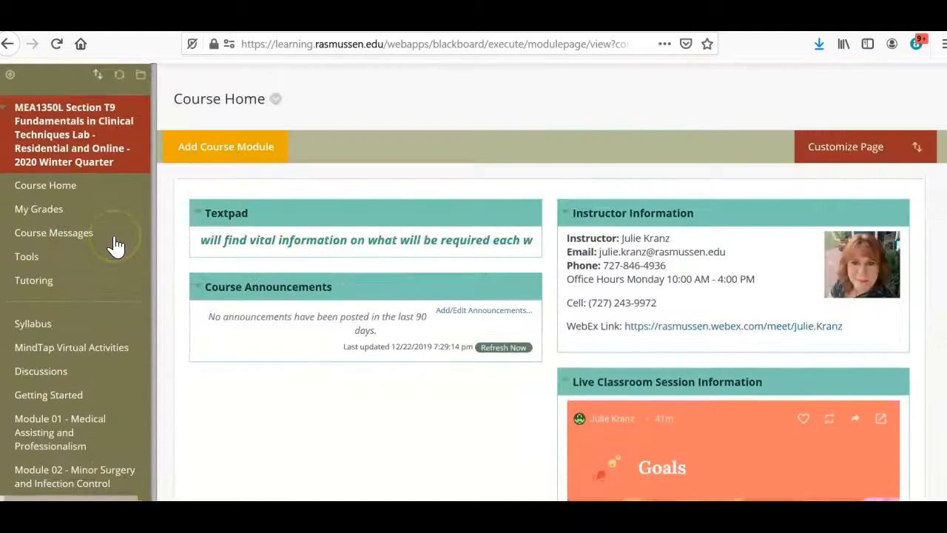
left_click(101, 111)
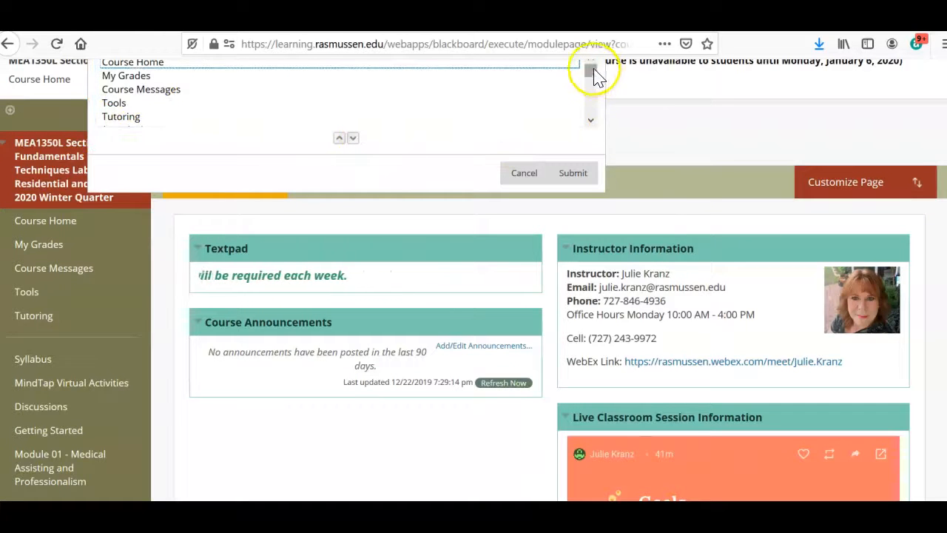
left_click_drag(590, 71, 597, 121)
scroll(392, 178, "up", 1)
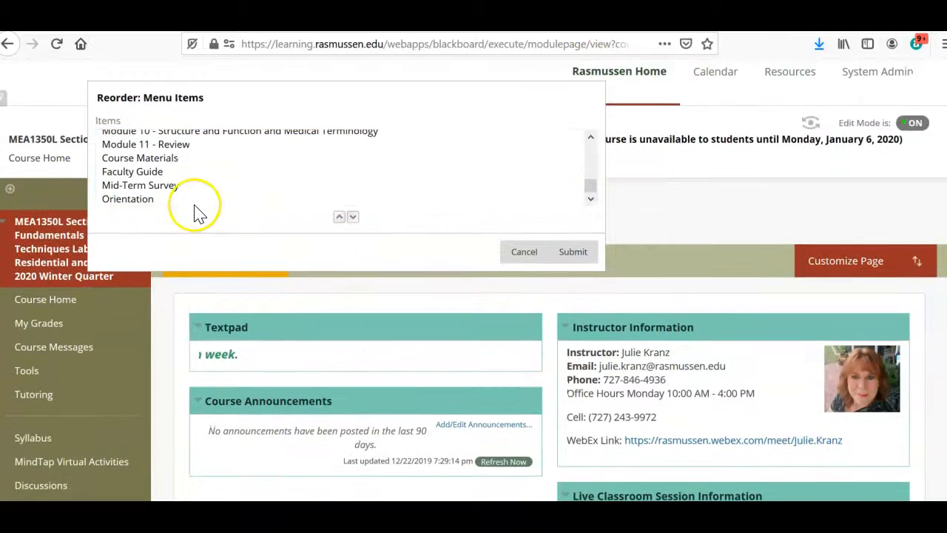
left_click(157, 199)
left_click(338, 219)
left_click(338, 218)
left_click(338, 219)
left_click(339, 219)
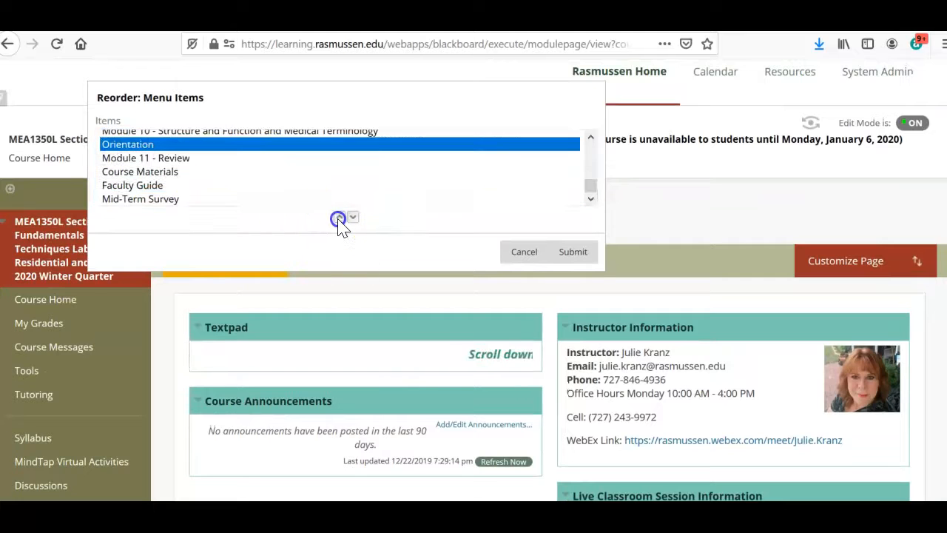
left_click(338, 218)
left_click(339, 218)
left_click(338, 218)
left_click(338, 219)
left_click(338, 218)
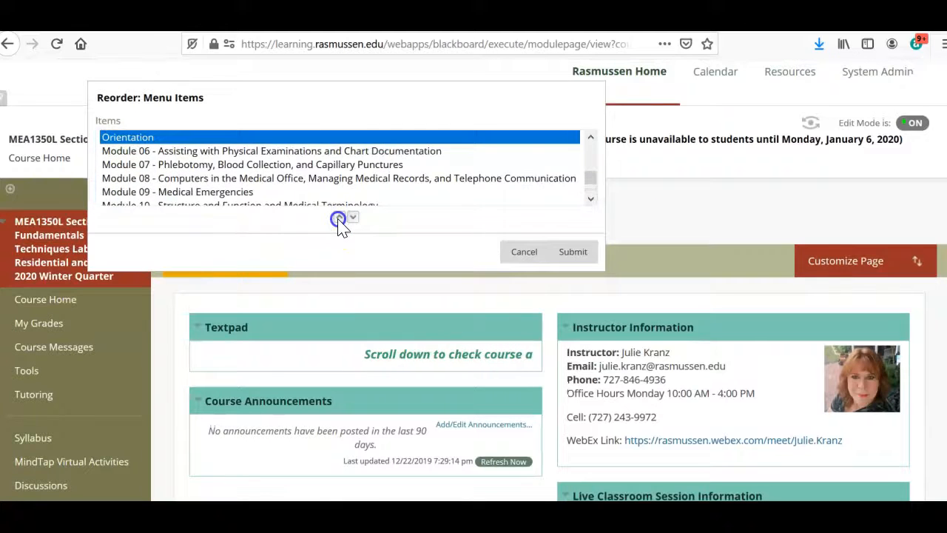
double_click(338, 218)
left_click(338, 218)
double_click(338, 218)
double_click(338, 218)
double_click(338, 218)
double_click(338, 219)
left_click(339, 219)
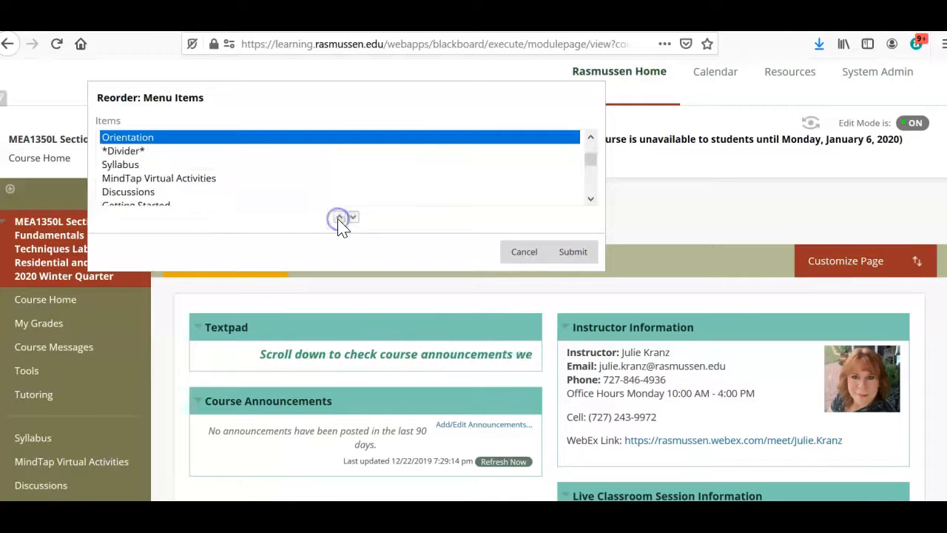
left_click(353, 216)
left_click(353, 216)
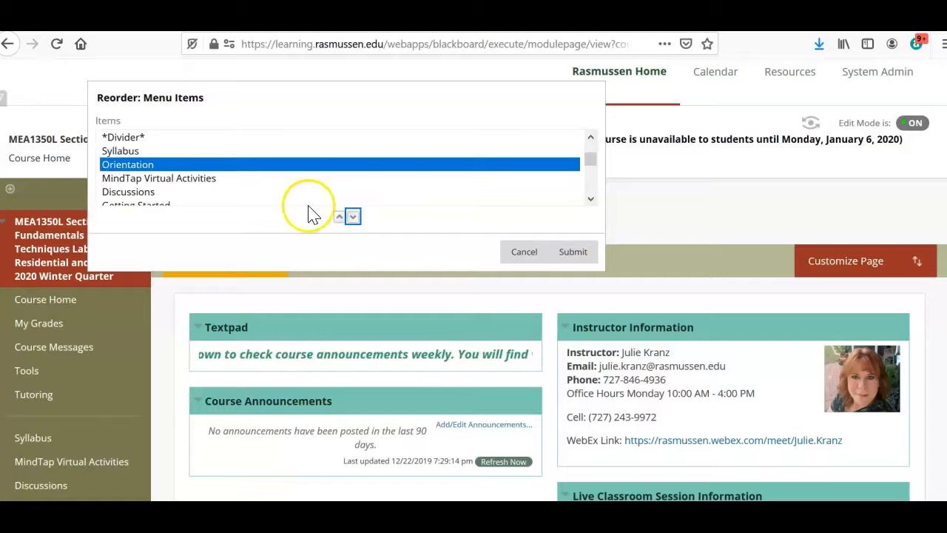
left_click(571, 253)
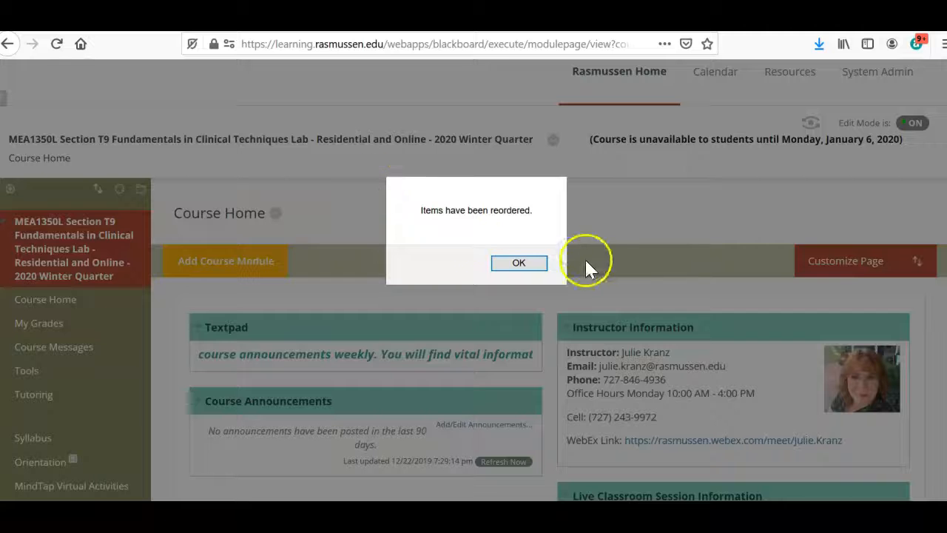
left_click(530, 263)
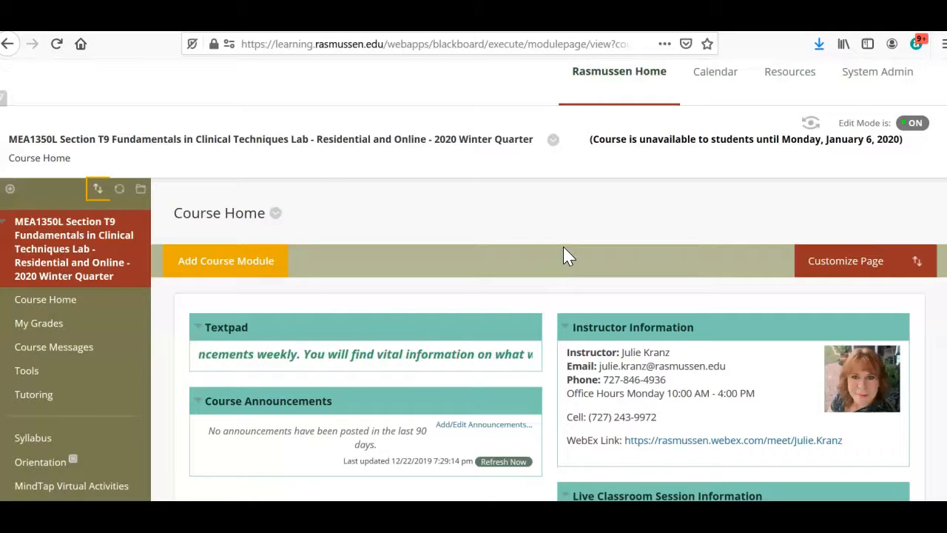
Open the new Orientation content area and start a file item named MA Handbook.
scroll(152, 296, "down", 2)
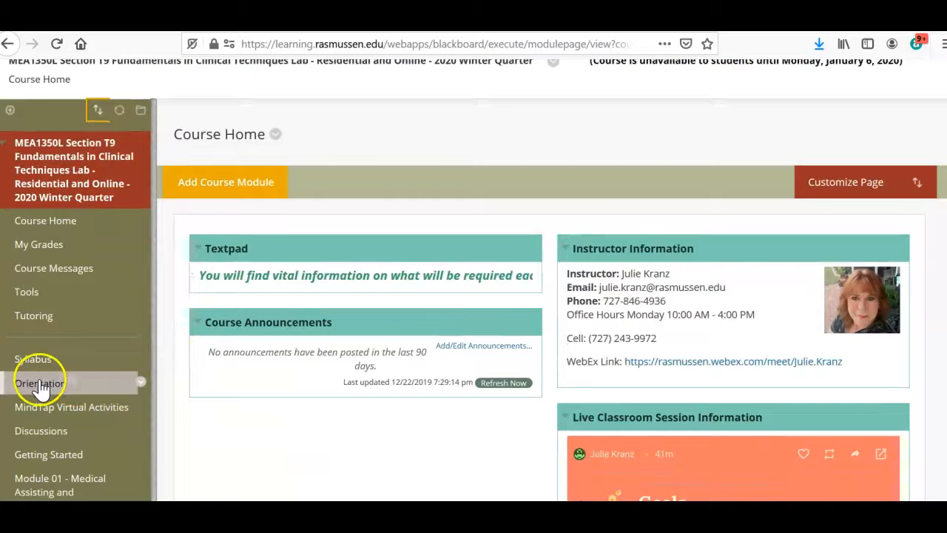
left_click(40, 383)
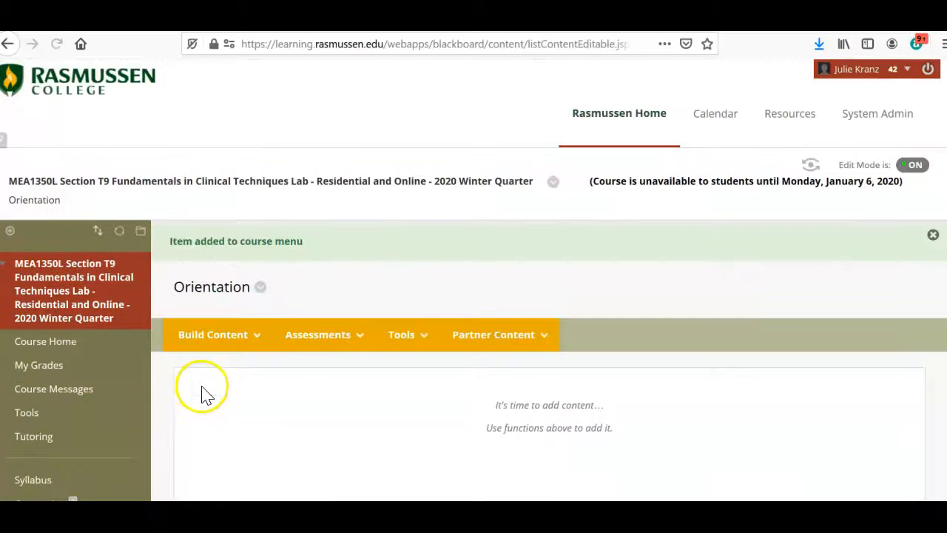
left_click(213, 343)
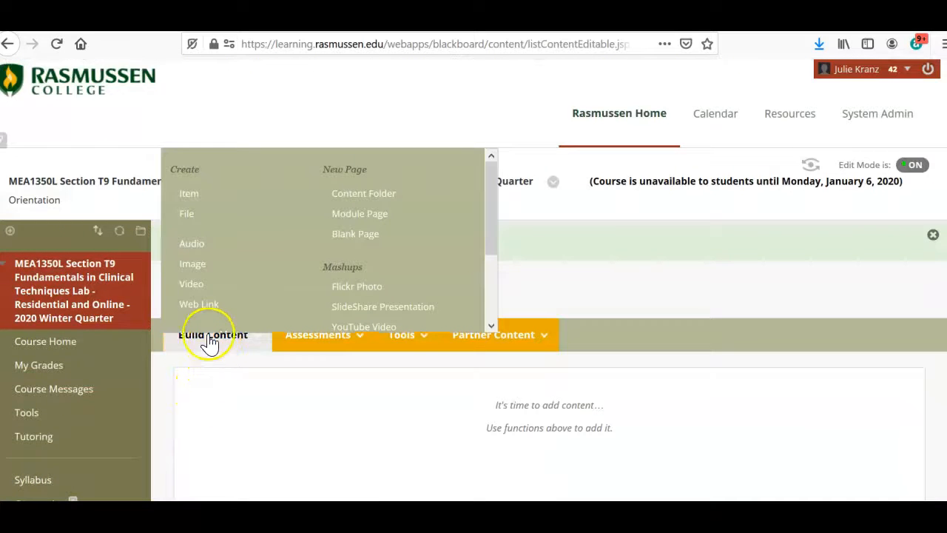
left_click(189, 213)
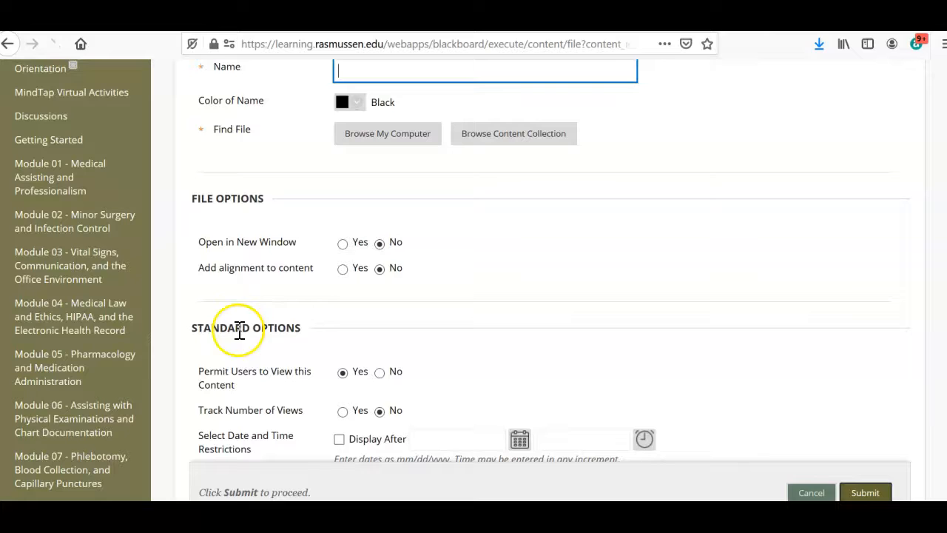
type("MA")
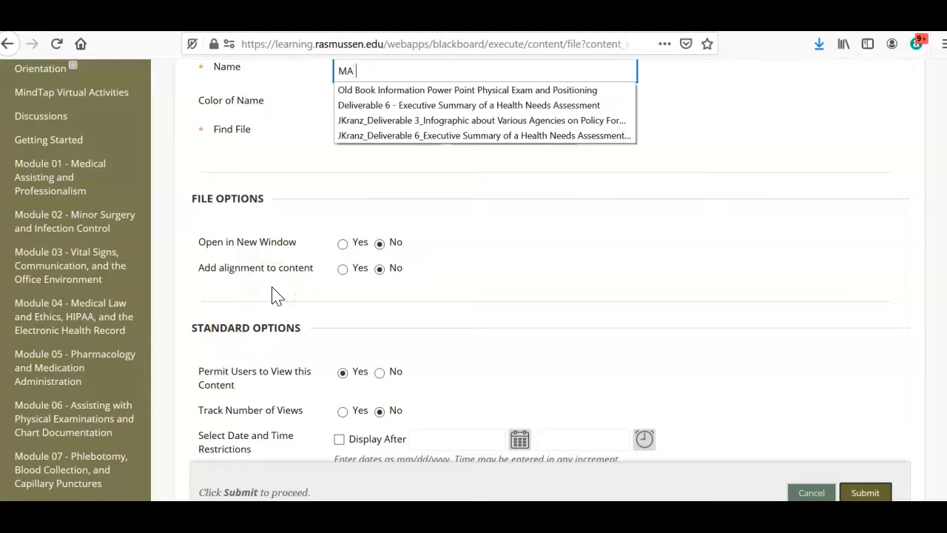
type(" Handbook")
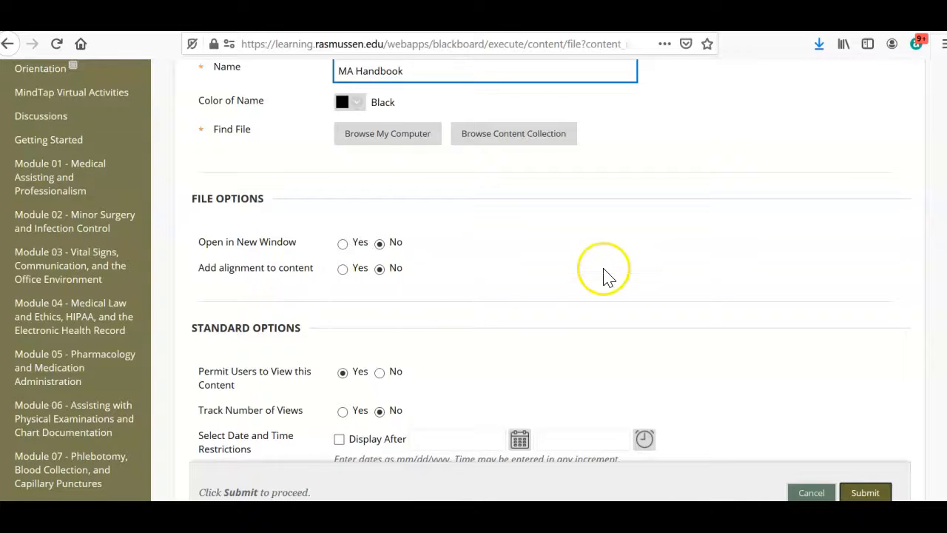
Attach Medical Assisting Handbook 9.20.19 from USB Drive (E:) to the MA Handbook item and submit it.
left_click(388, 134)
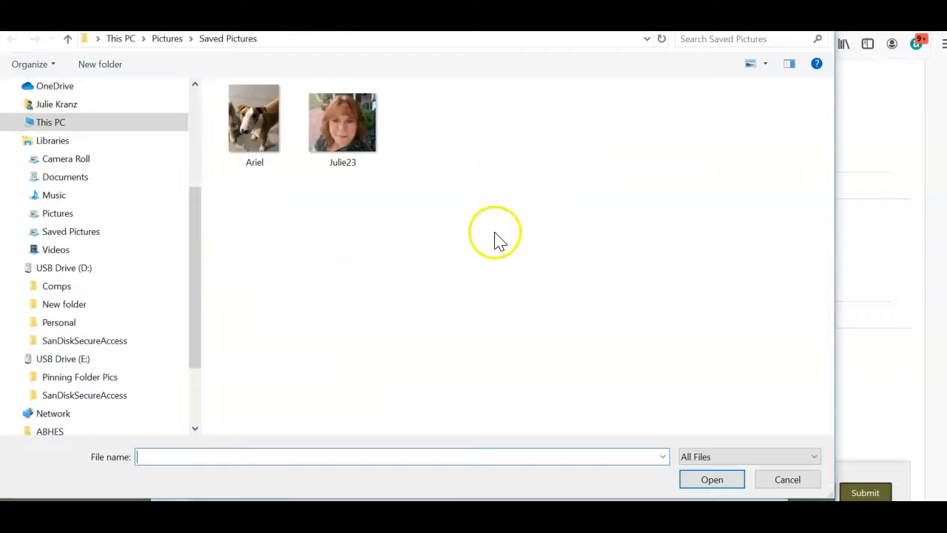
left_click(72, 344)
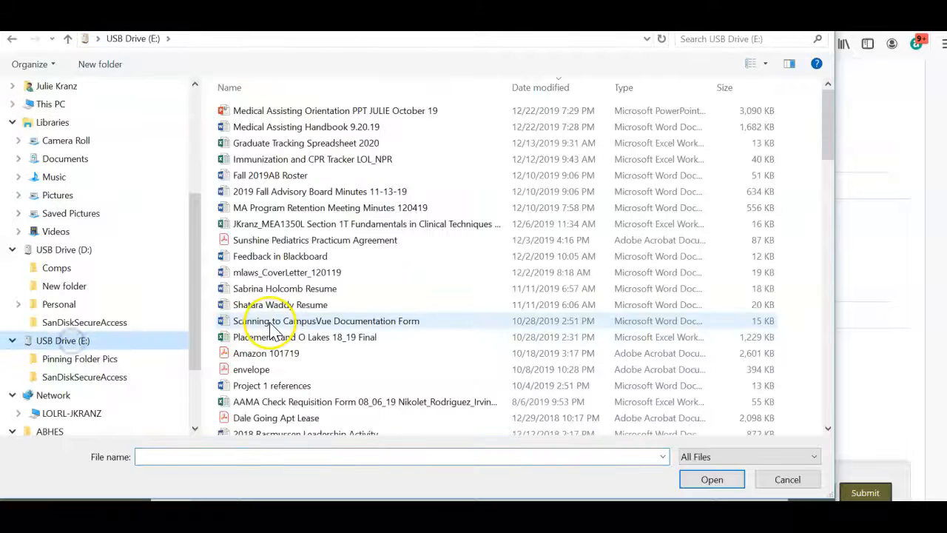
left_click(336, 129)
left_click(712, 480)
left_click(860, 497)
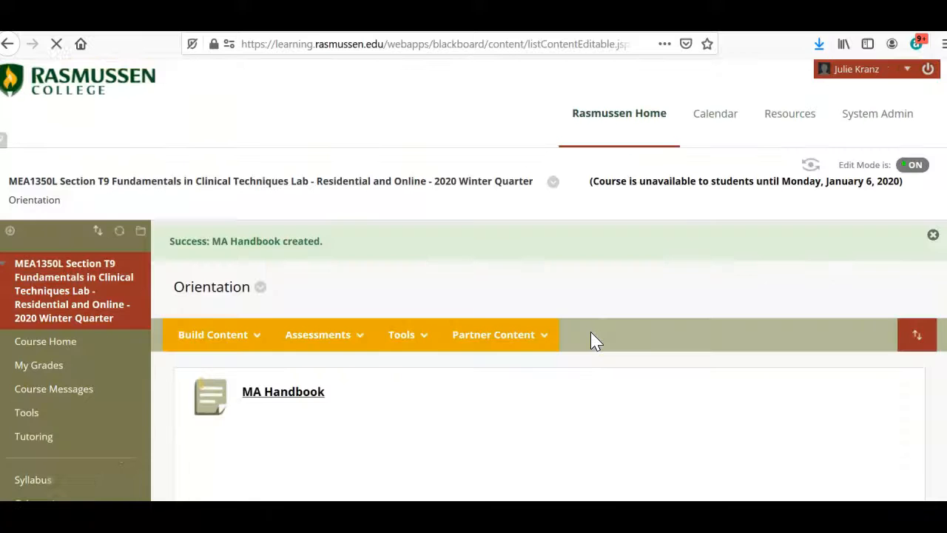
Create a file item named Orientation PowerPoint in the Orientation area with the saved Medical Assisting Orientation presentation from USB Drive (E:).
left_click(222, 337)
left_click(201, 215)
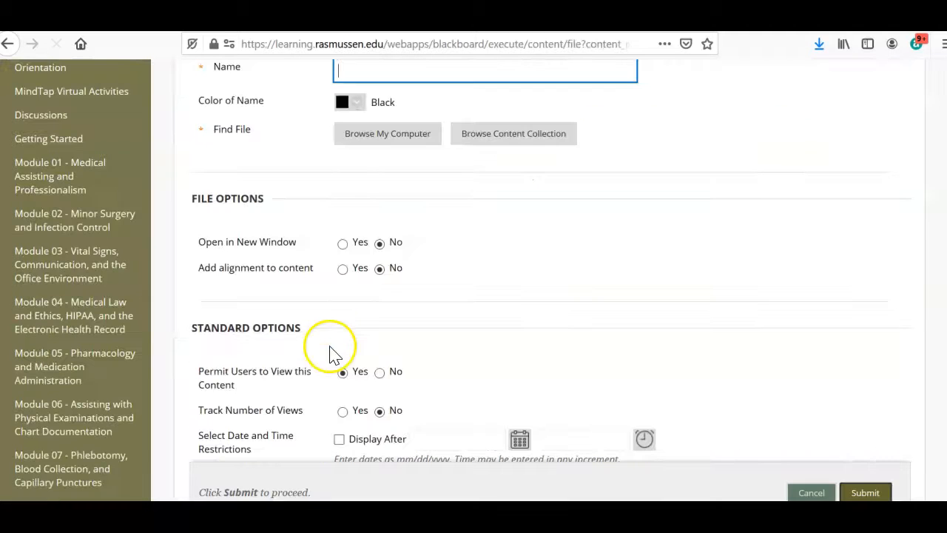
type("Orientation PowerPoint")
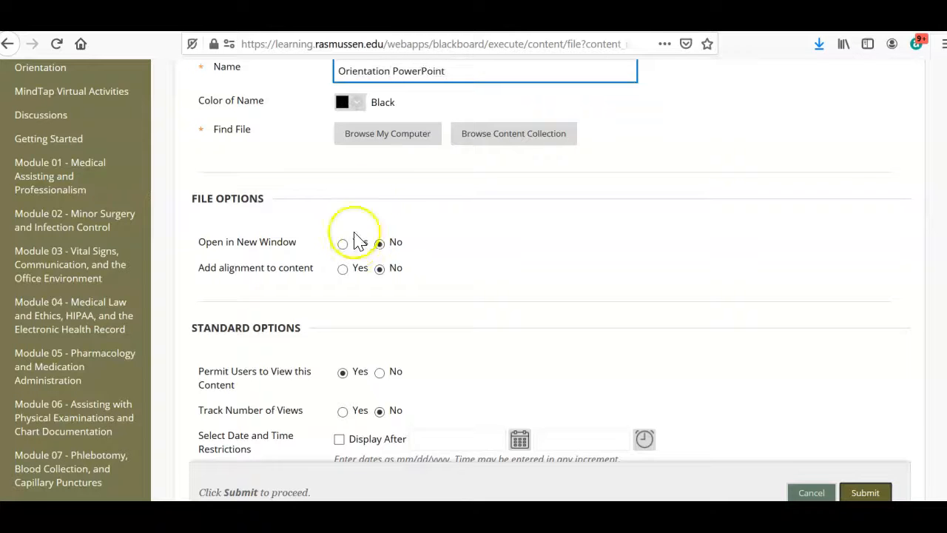
left_click(374, 140)
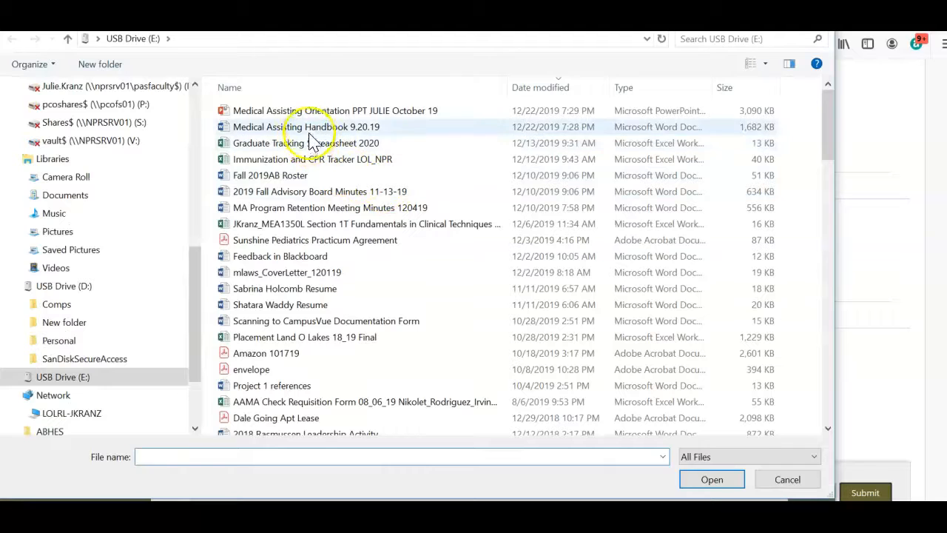
left_click(311, 113)
left_click(714, 477)
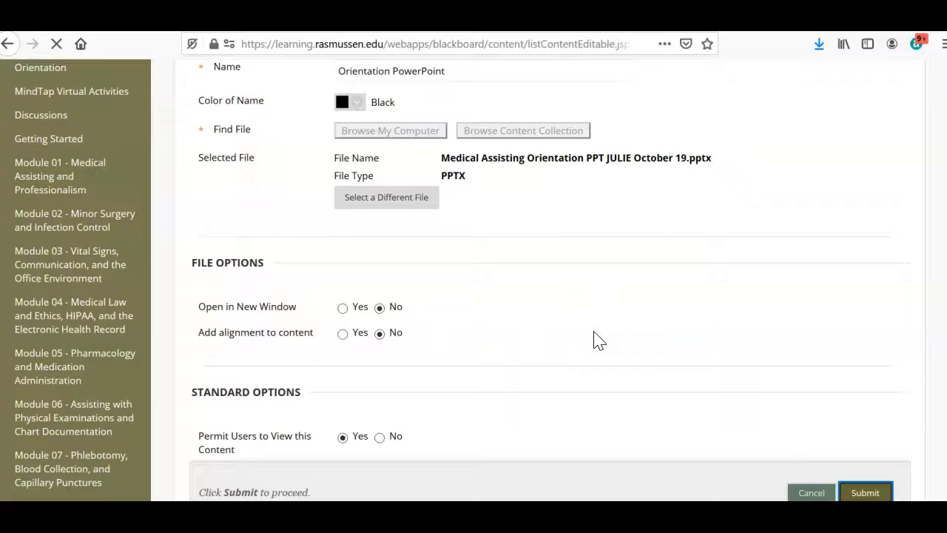
scroll(594, 338, "down", 2)
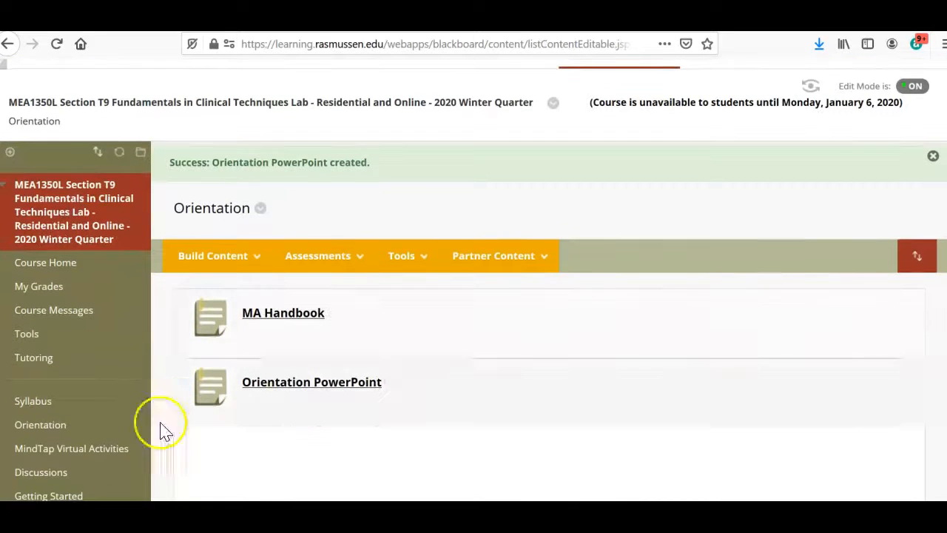
Reopen the Orientation content area from the course menu and check its MA Handbook and Orientation PowerPoint items.
left_click(41, 426)
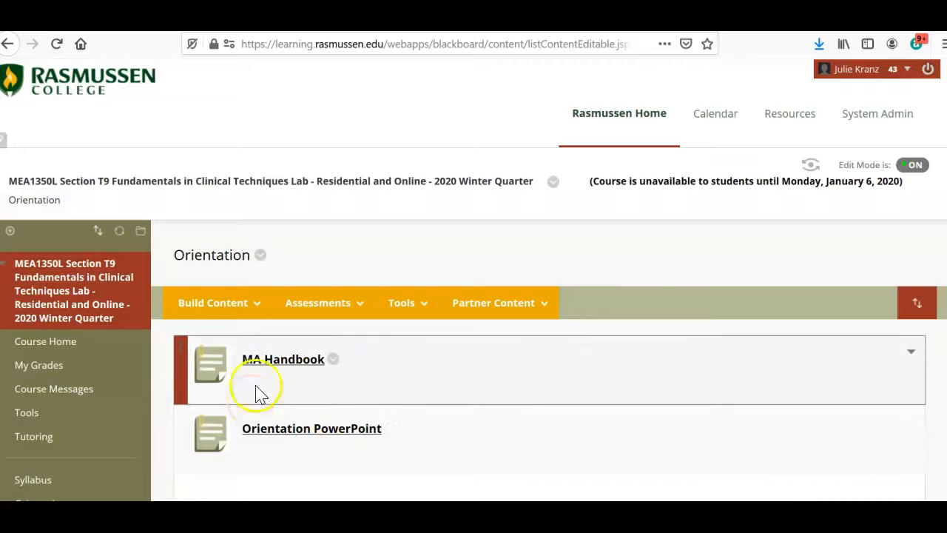
scroll(136, 429, "down", 2)
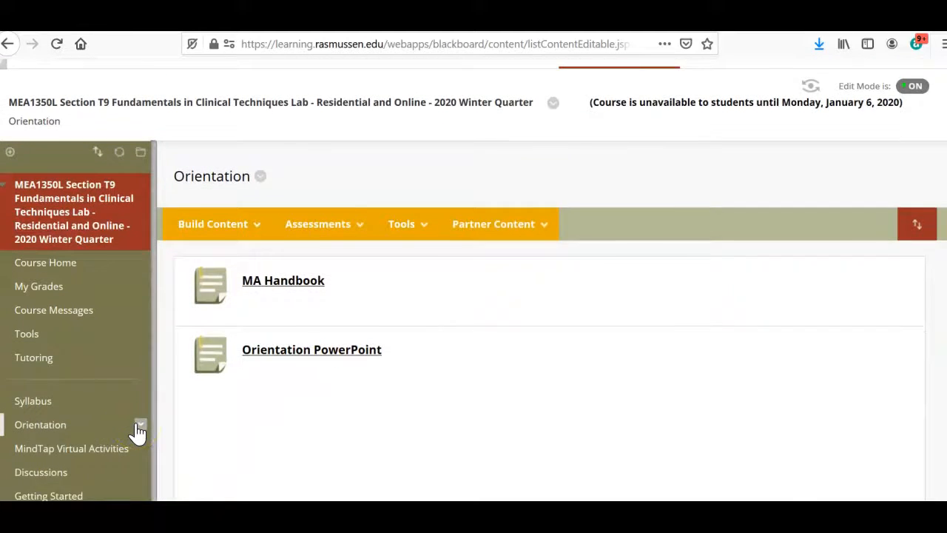
scroll(135, 432, "down", 2)
scroll(222, 434, "up", 4)
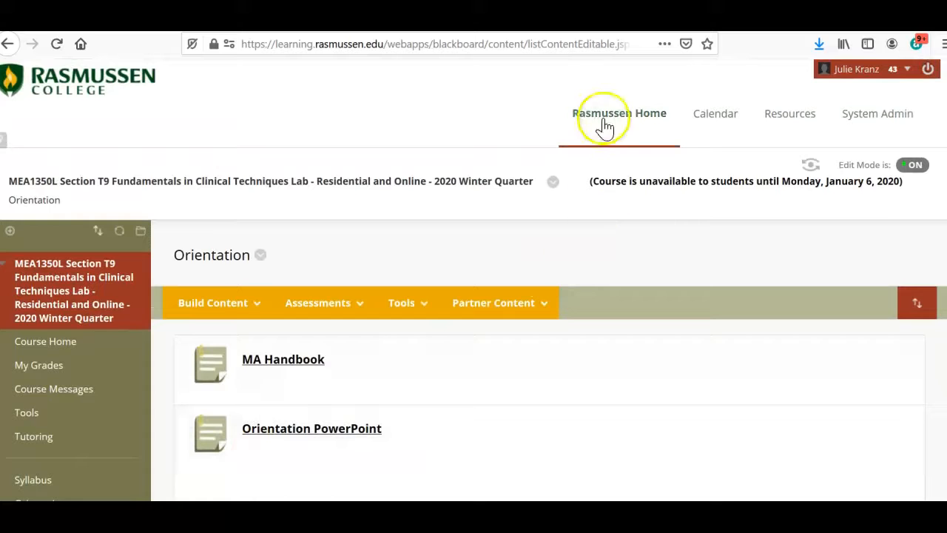
Return to the Rasmussen home page and open the MEA1350L Section T9 2020 Winter Quarter course.
left_click(604, 127)
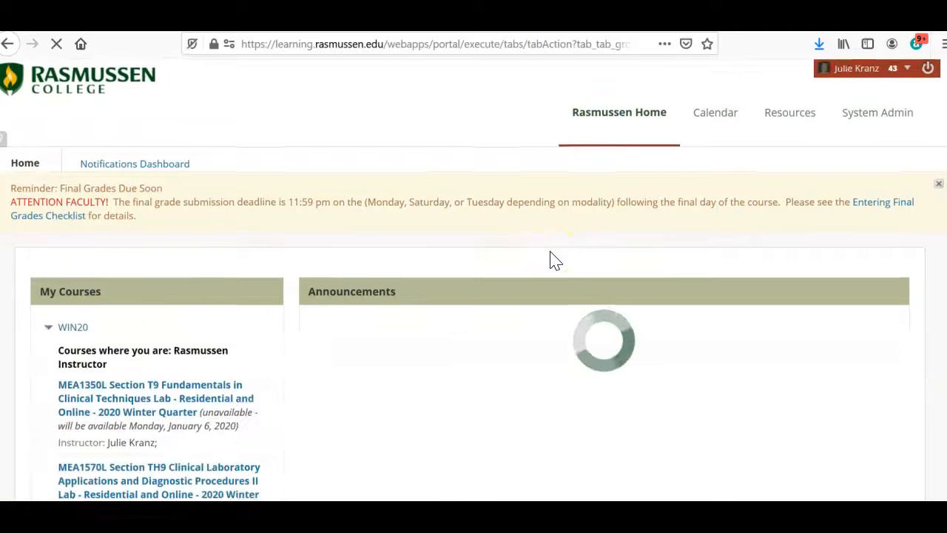
scroll(548, 258, "down", 4)
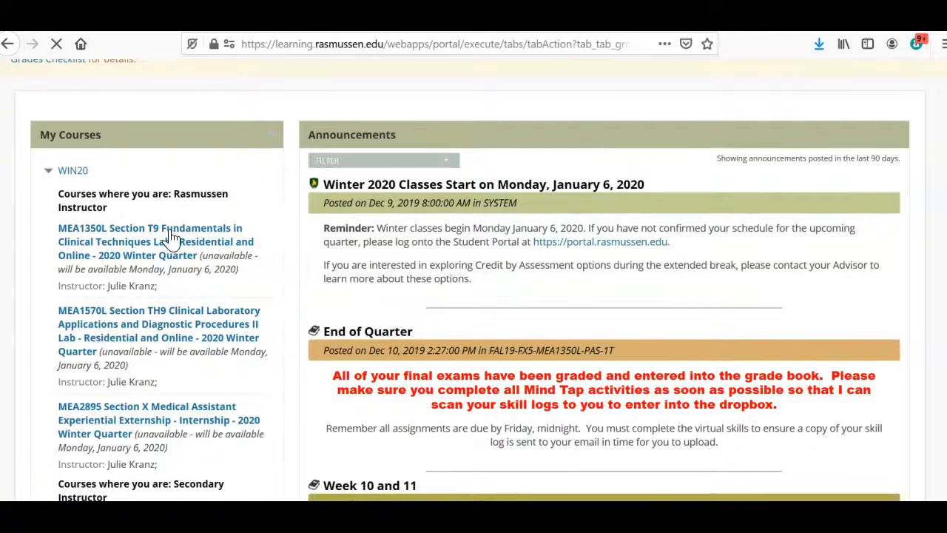
left_click(170, 237)
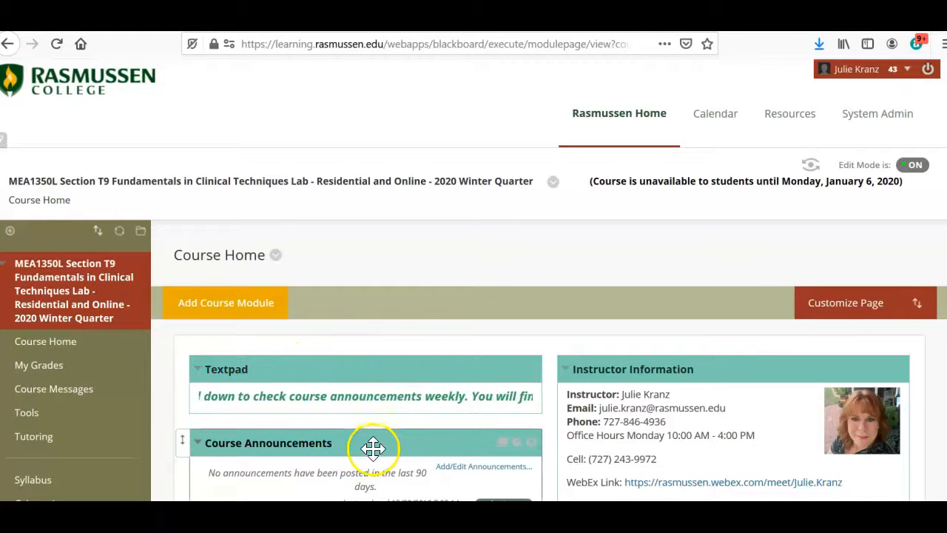
Examine the course modules available for the home page, including Textpad, and return to Course Home without adding any.
left_click(253, 309)
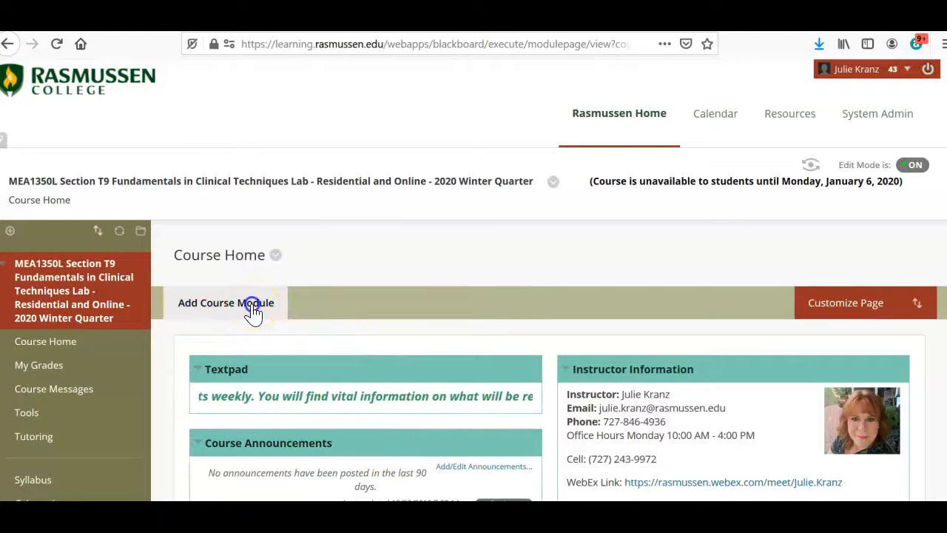
scroll(760, 379, "down", 1)
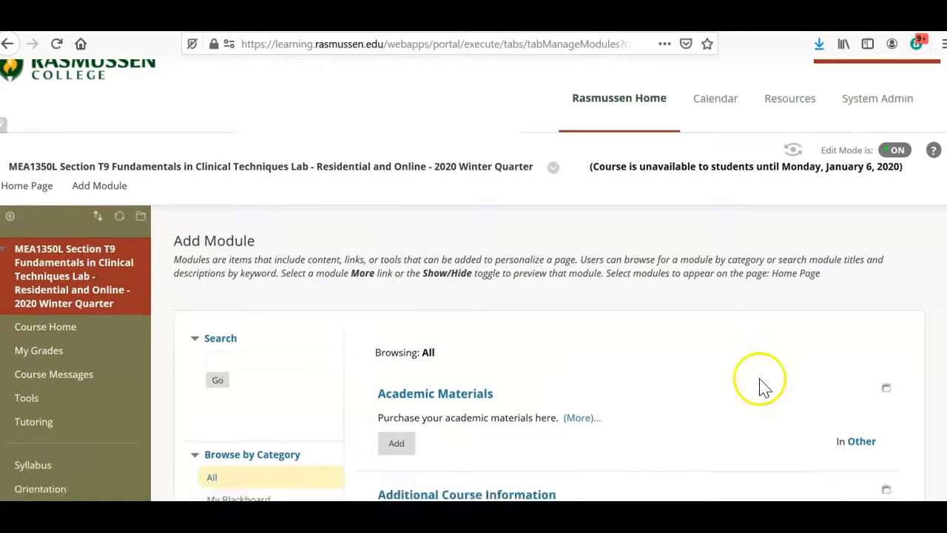
scroll(760, 380, "down", 12)
scroll(763, 376, "down", 10)
scroll(763, 376, "down", 10)
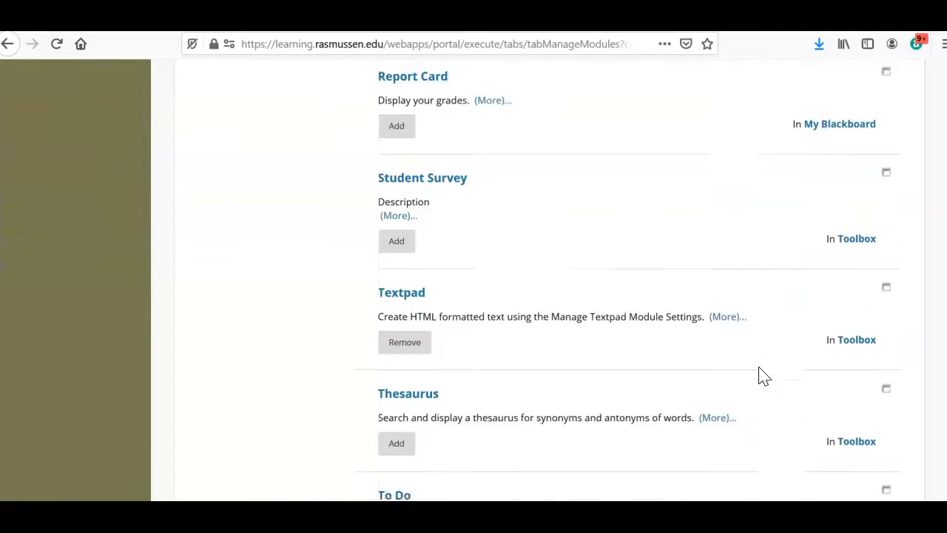
scroll(763, 375, "down", 3)
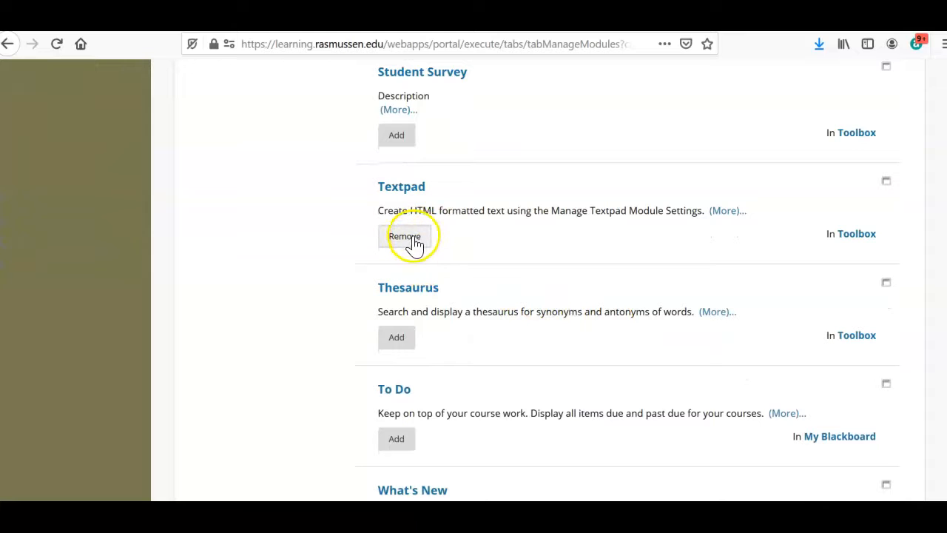
scroll(890, 342, "down", 8)
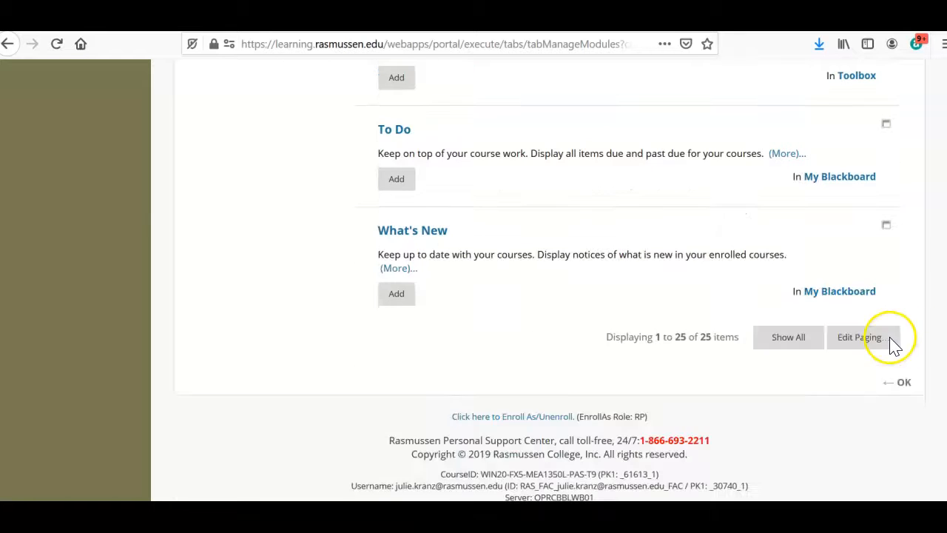
scroll(628, 397, "up", 10)
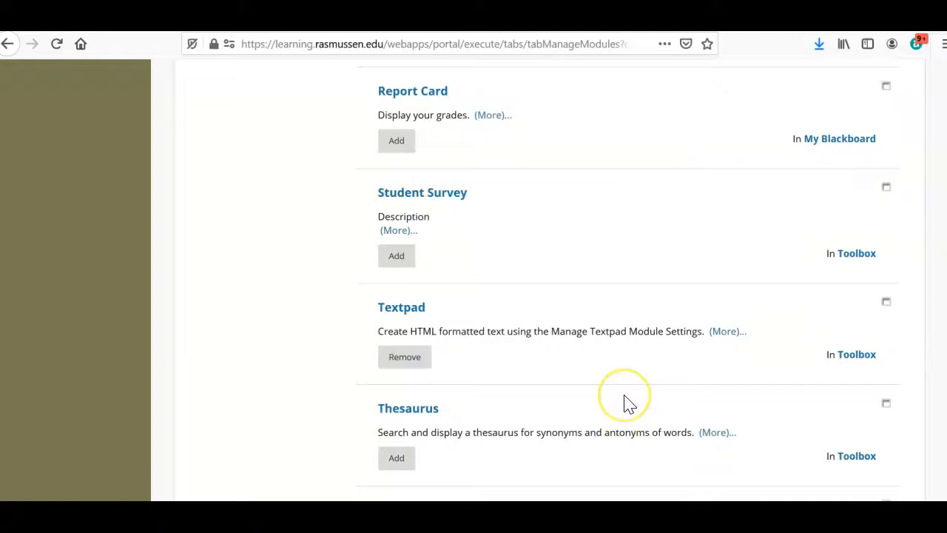
scroll(628, 403, "up", 20)
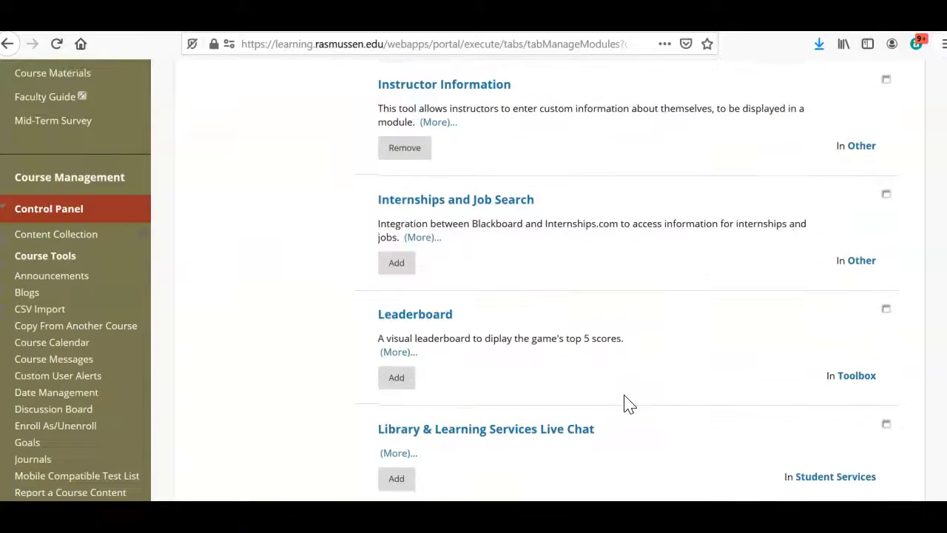
scroll(625, 404, "up", 15)
left_click(33, 348)
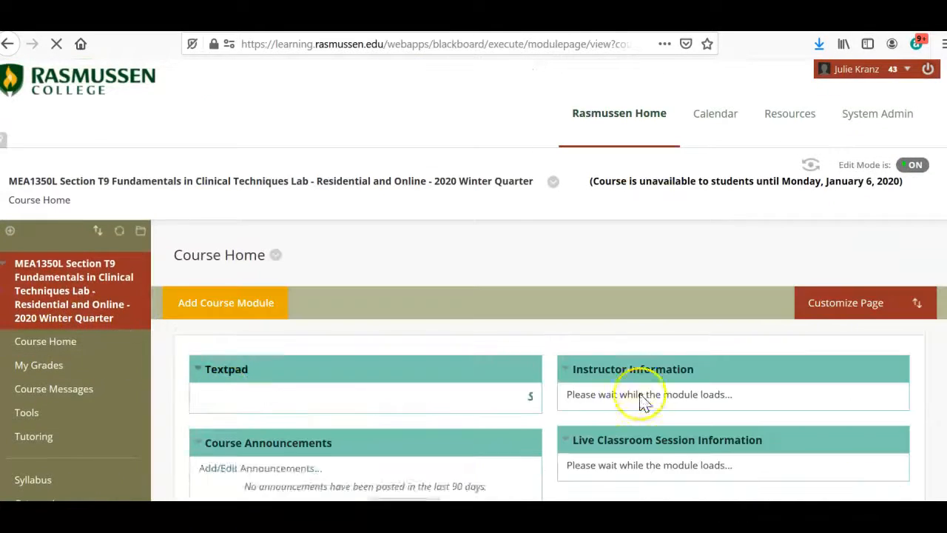
Move the Textpad module below Course Announcements on Course Home, and move it back above the announcements.
scroll(626, 345, "down", 3)
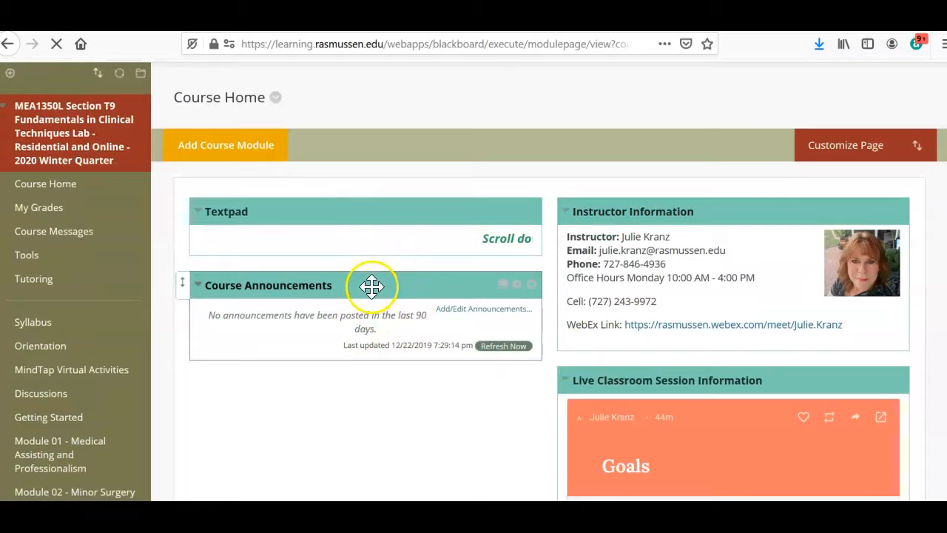
left_click_drag(376, 212, 370, 349)
left_click_drag(366, 314, 360, 214)
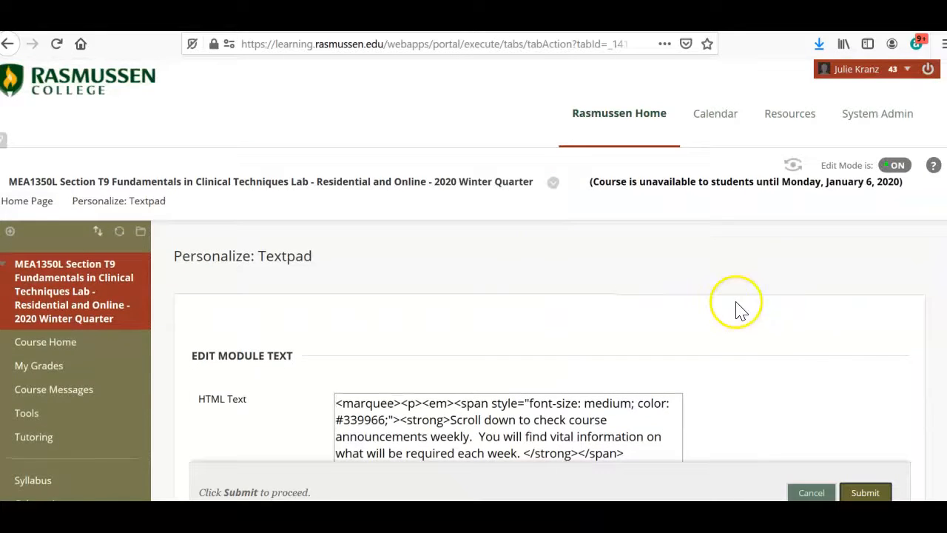
Highlight the opening and closing marquee tags in the Textpad module's HTML text and submit the module.
scroll(740, 309, "down", 3)
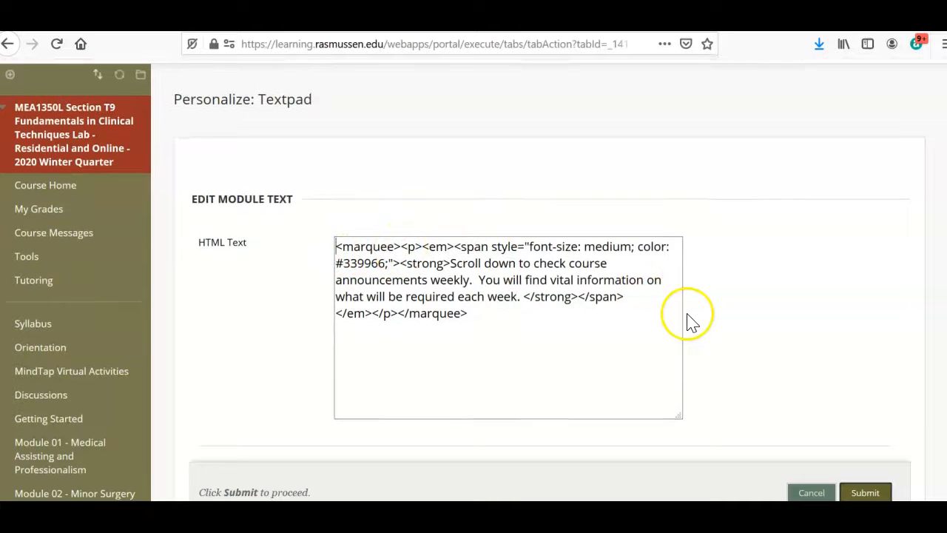
scroll(687, 318, "down", 2)
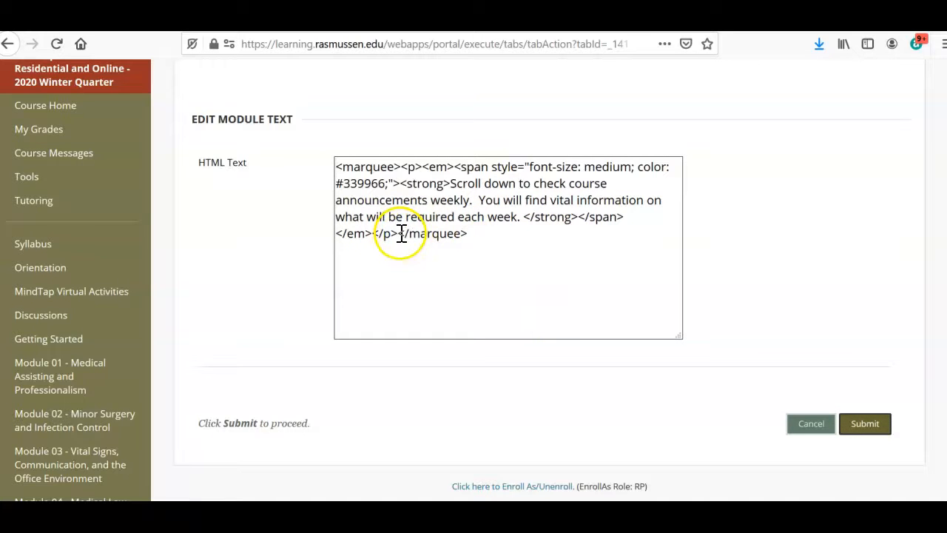
left_click_drag(401, 234, 420, 237)
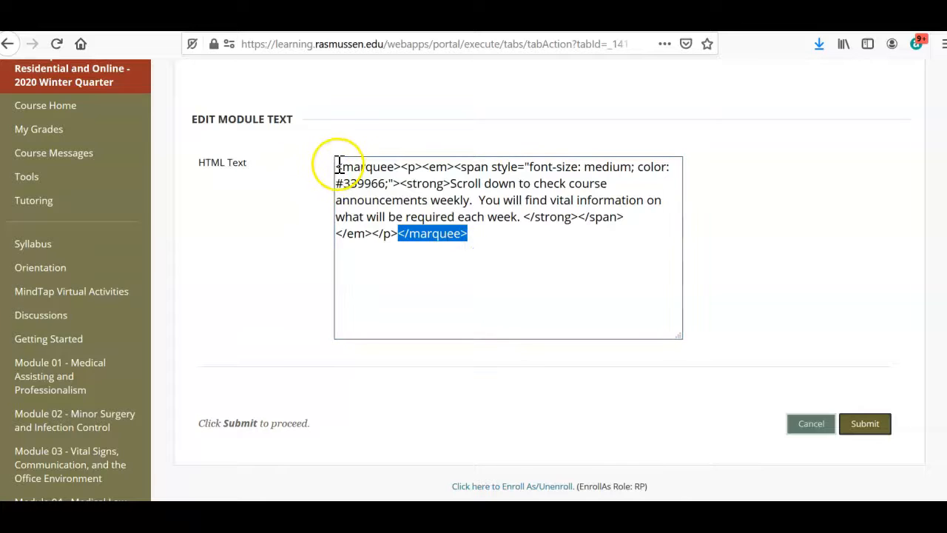
left_click_drag(337, 167, 356, 169)
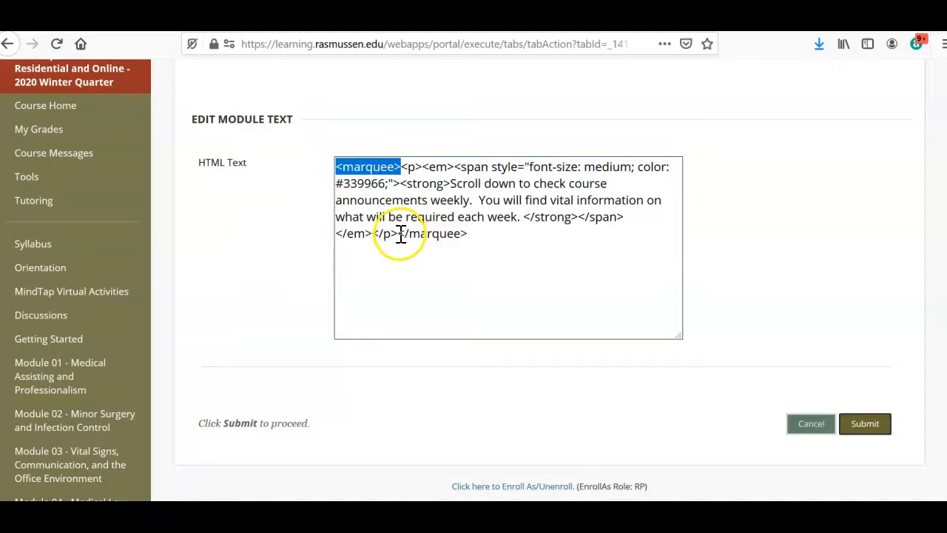
left_click_drag(399, 234, 467, 236)
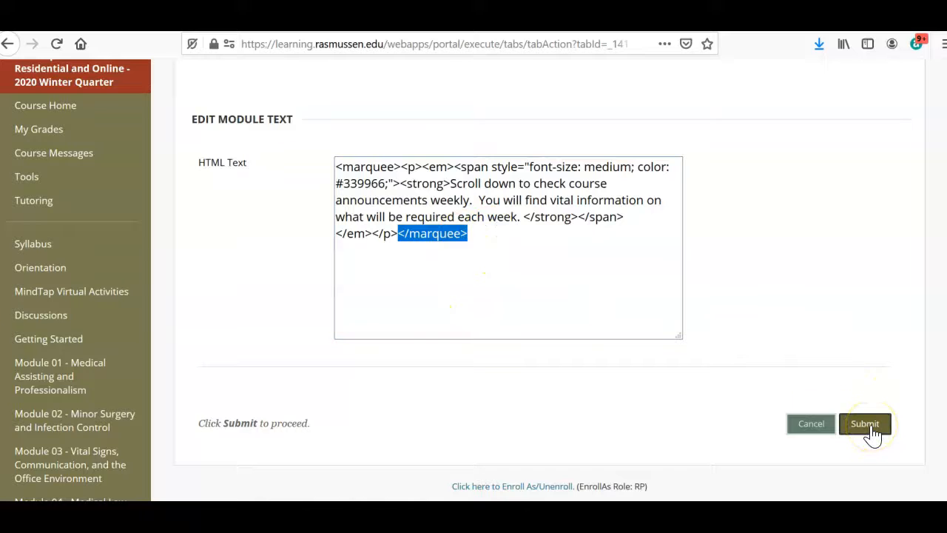
left_click(707, 405)
left_click(865, 423)
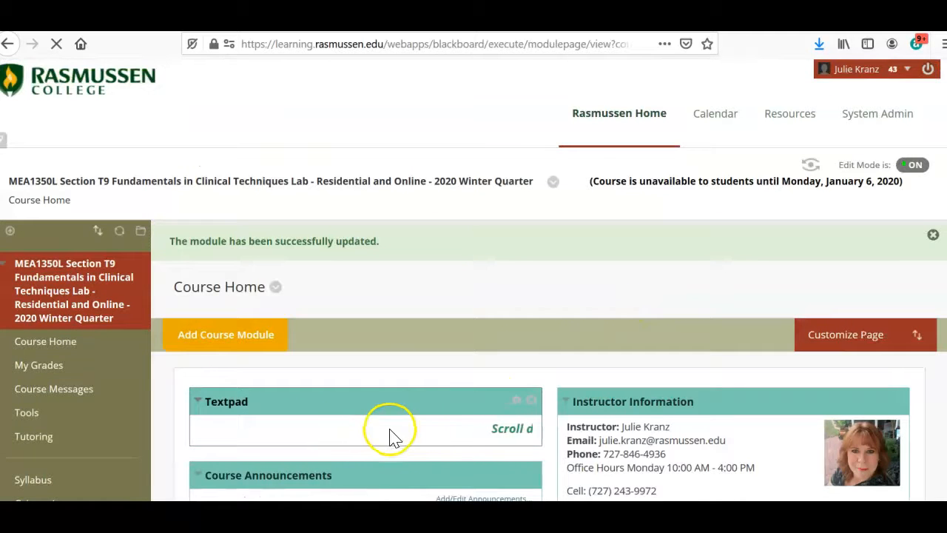
Add a post titled Hi! to the Goals Padlet wall in the Live Classroom Session Information module.
scroll(655, 291, "down", 5)
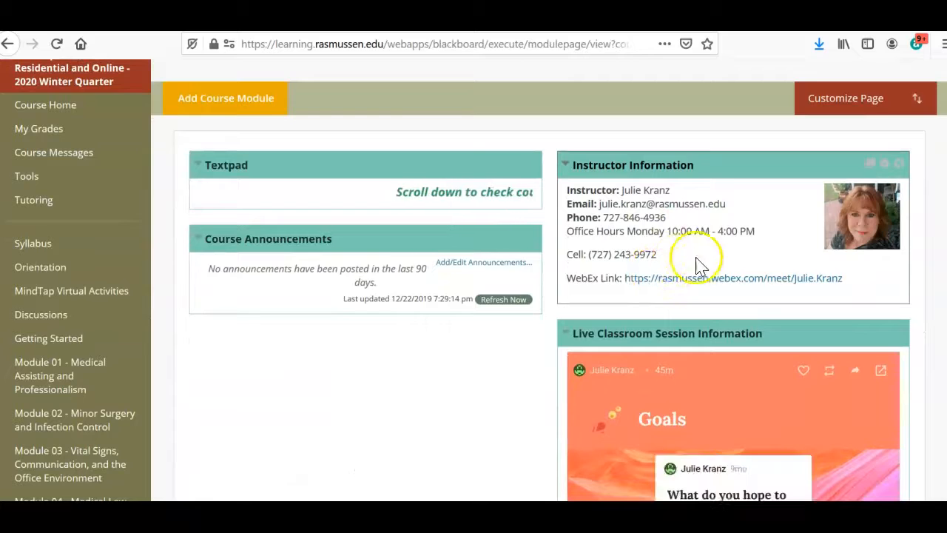
scroll(699, 263, "down", 2)
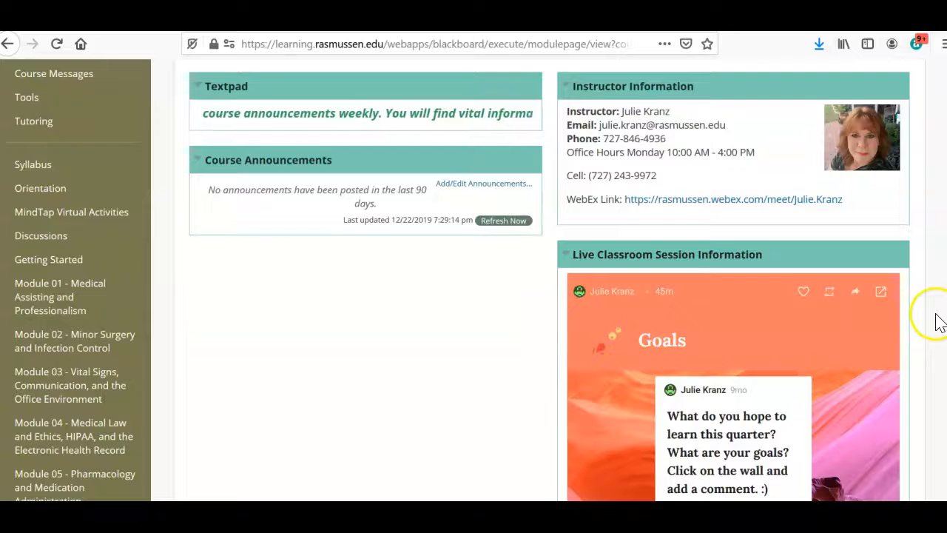
scroll(940, 322, "down", 2)
scroll(938, 323, "down", 4)
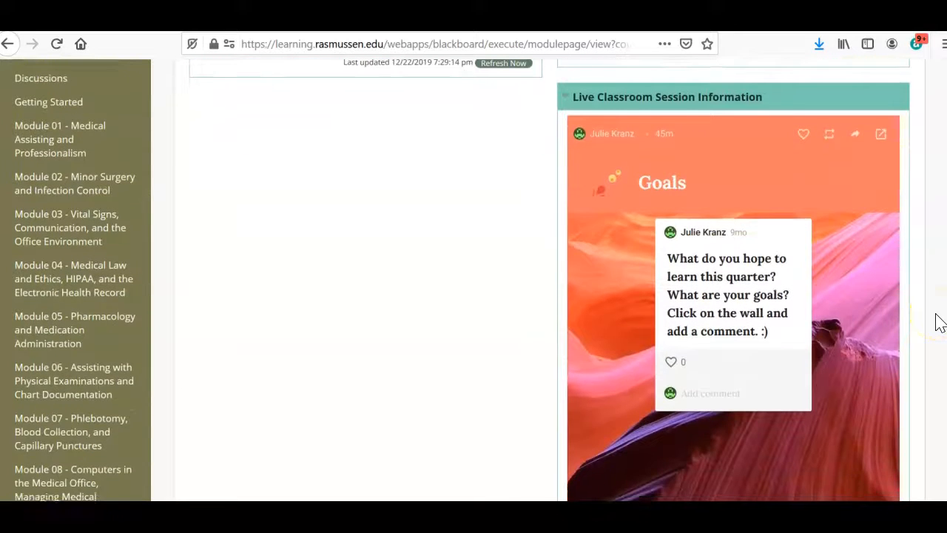
scroll(786, 380, "up", 2)
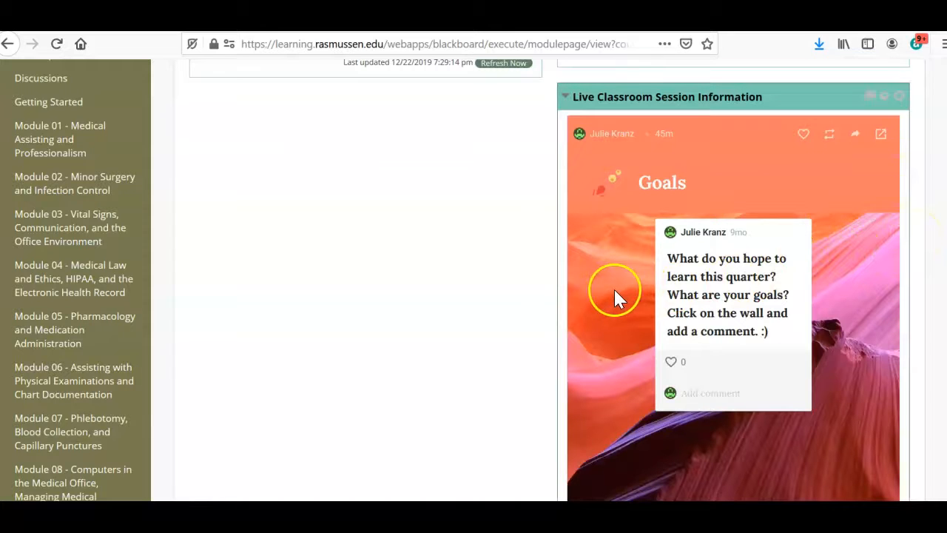
left_click_drag(708, 258, 668, 262)
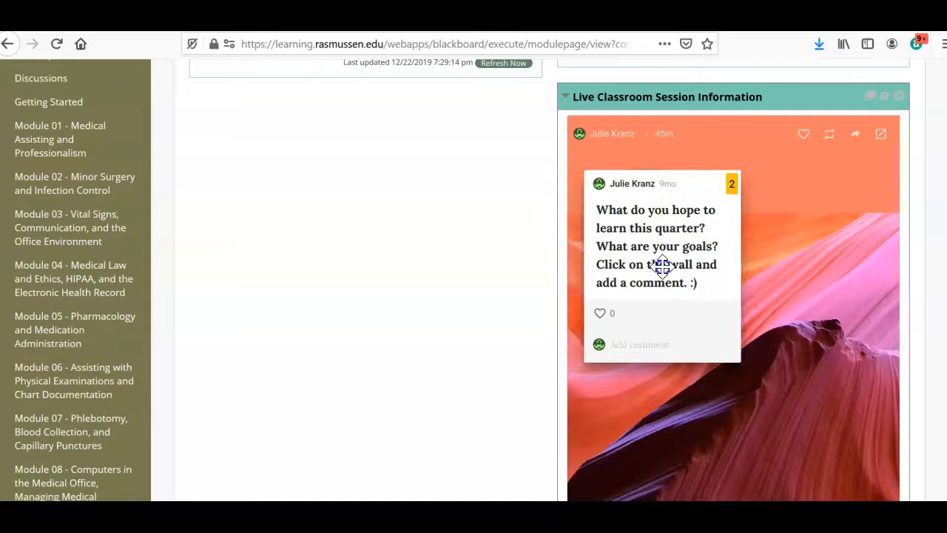
double_click(735, 431)
type("Hi!")
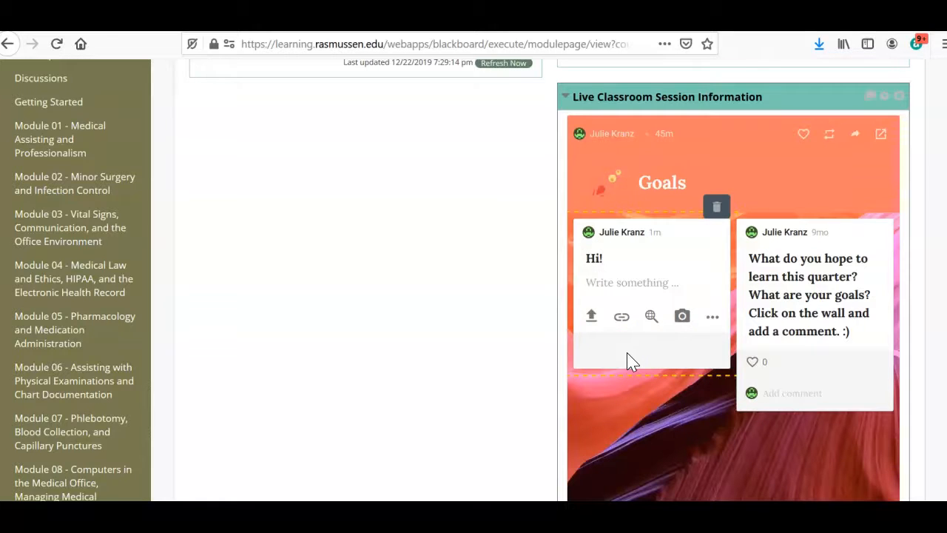
key("Tab")
left_click(638, 406)
Delete the Hi! post from the Goals Padlet wall and return to the top of Course Home.
left_click(716, 206)
left_click(514, 264)
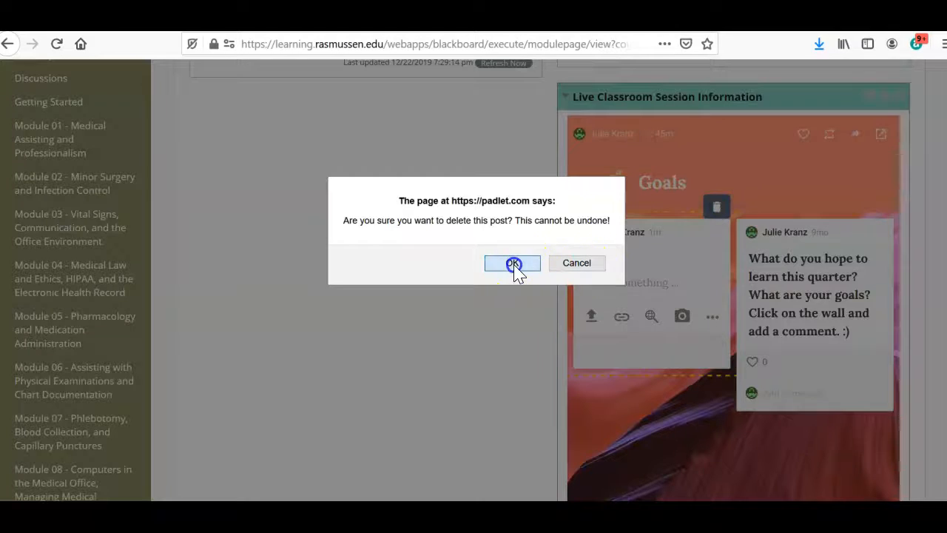
scroll(539, 333, "up", 2)
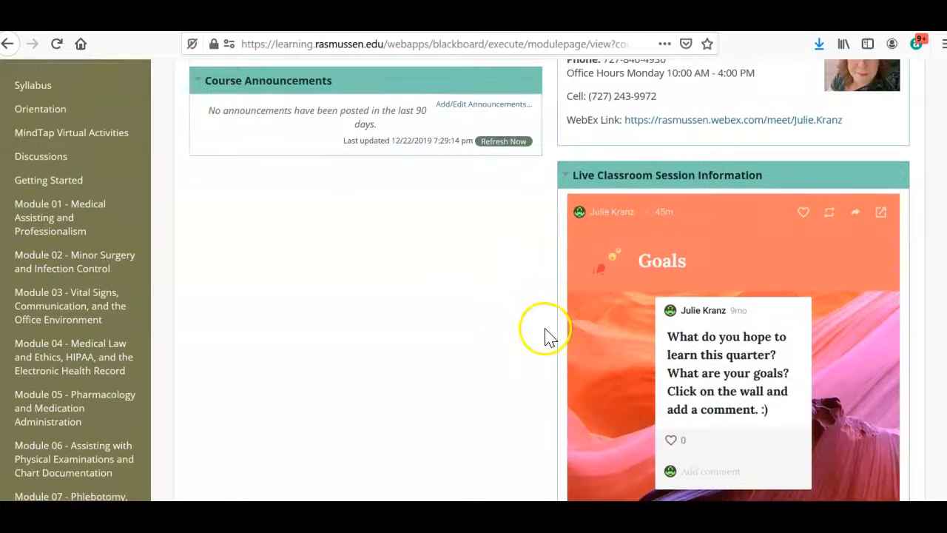
scroll(546, 334, "up", 4)
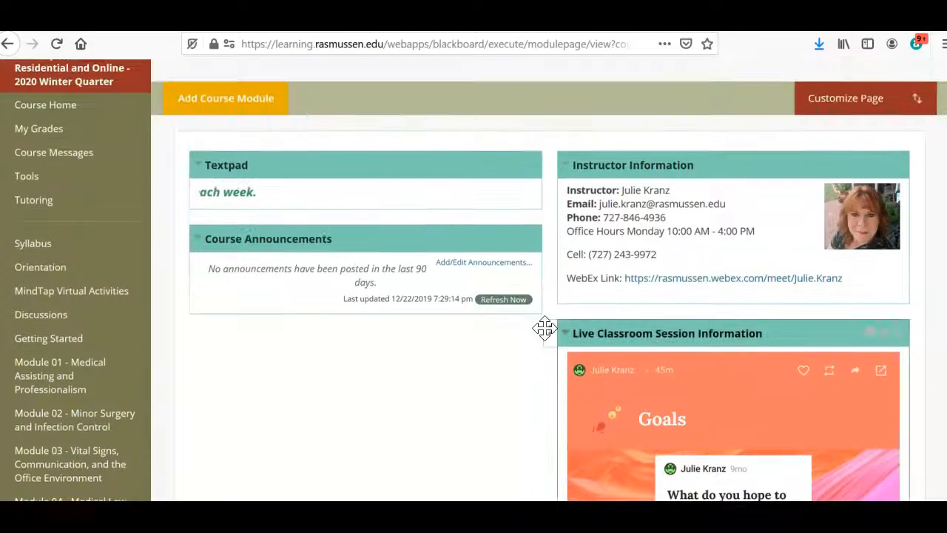
scroll(545, 328, "up", 4)
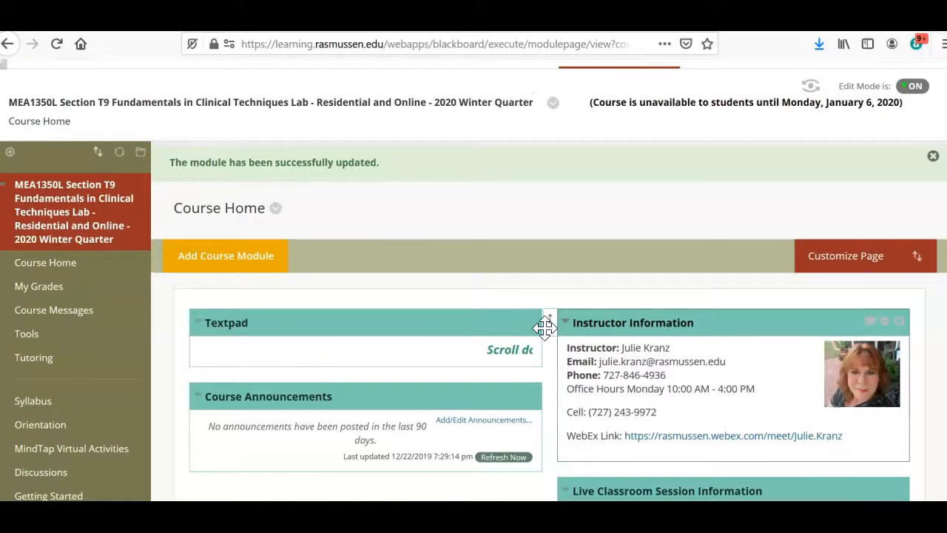